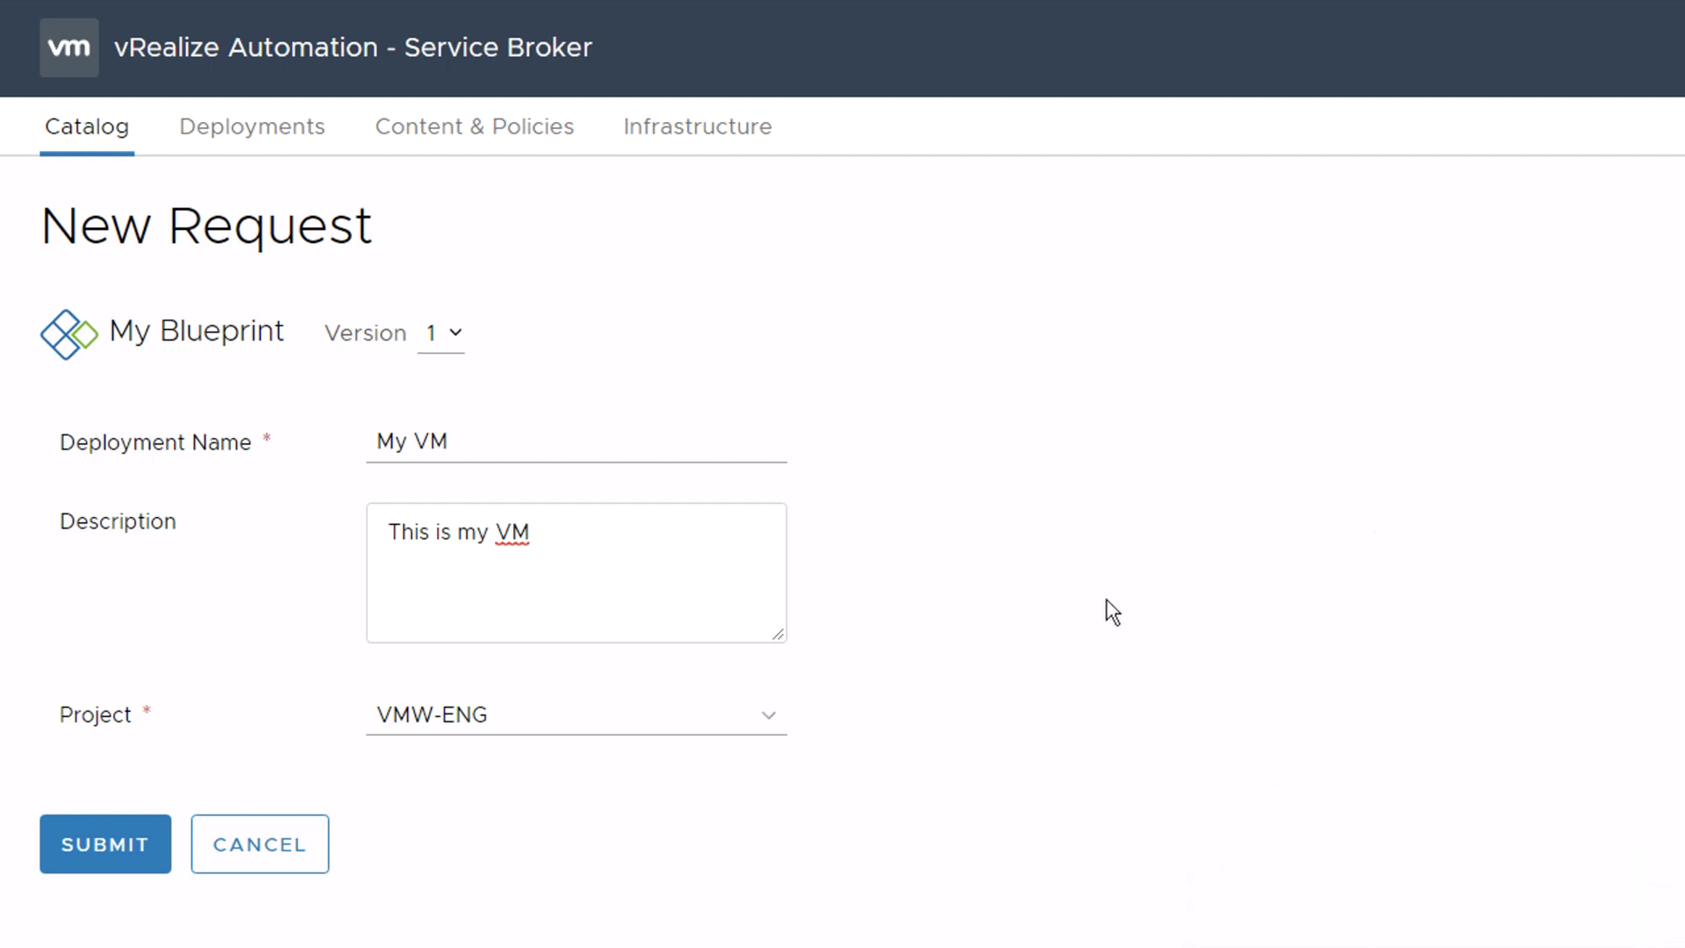
- Cancel the new request, view the icon customization options for My Blueprint in the content list, and return to the catalog
click(224, 867)
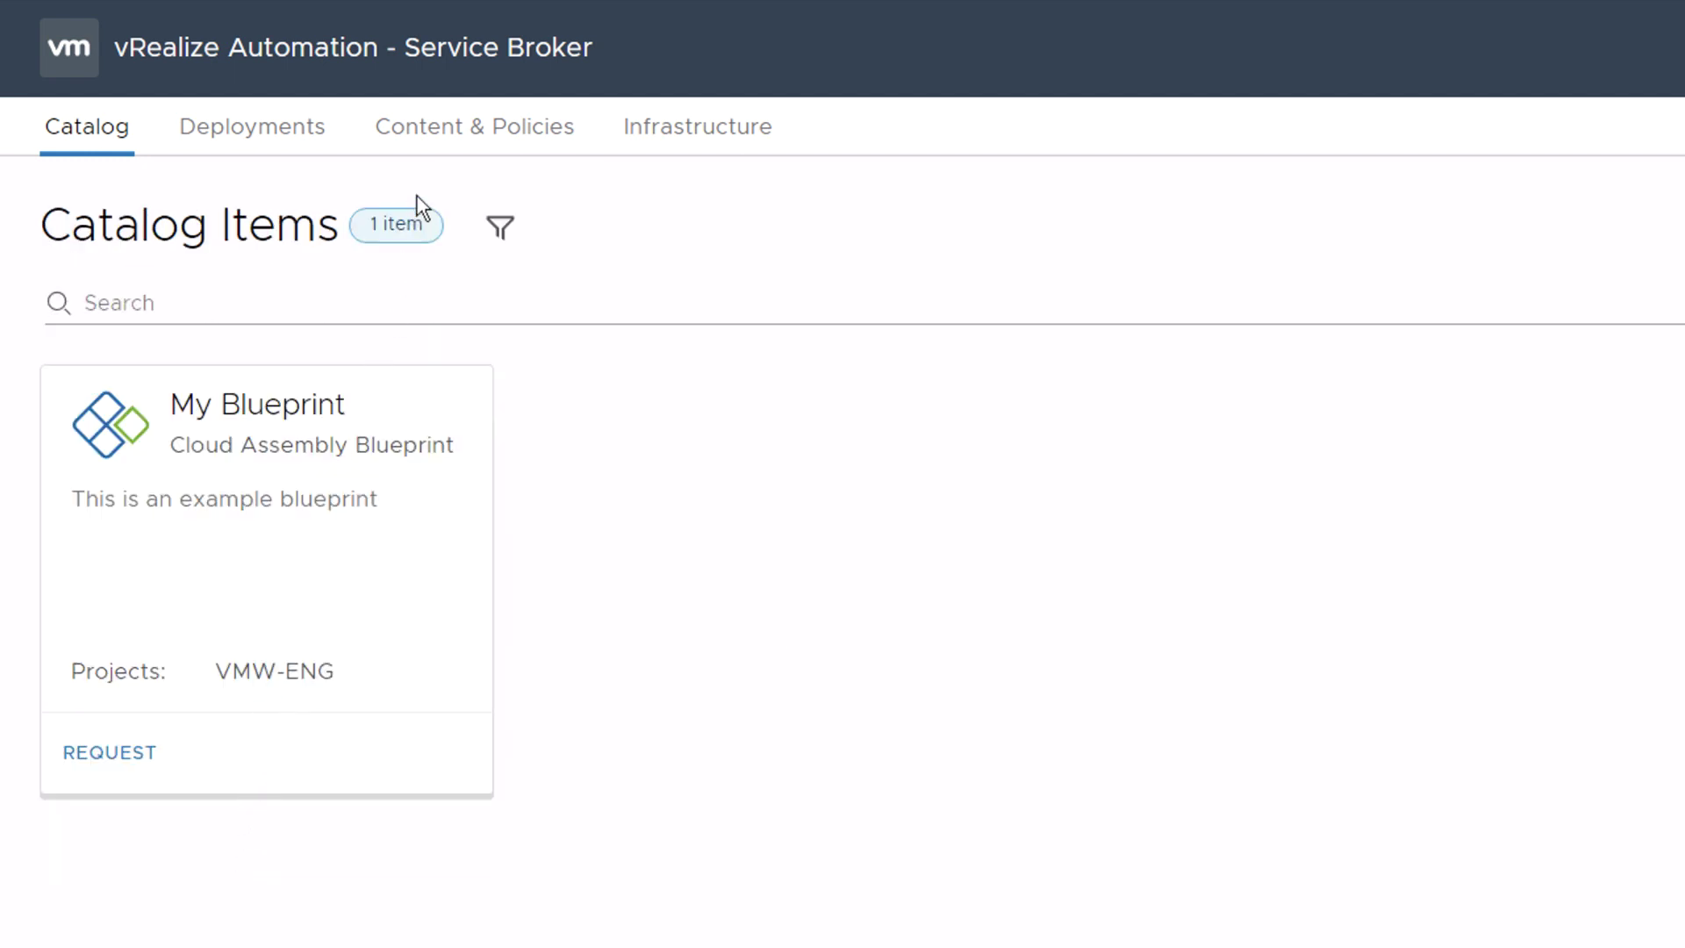
click(433, 136)
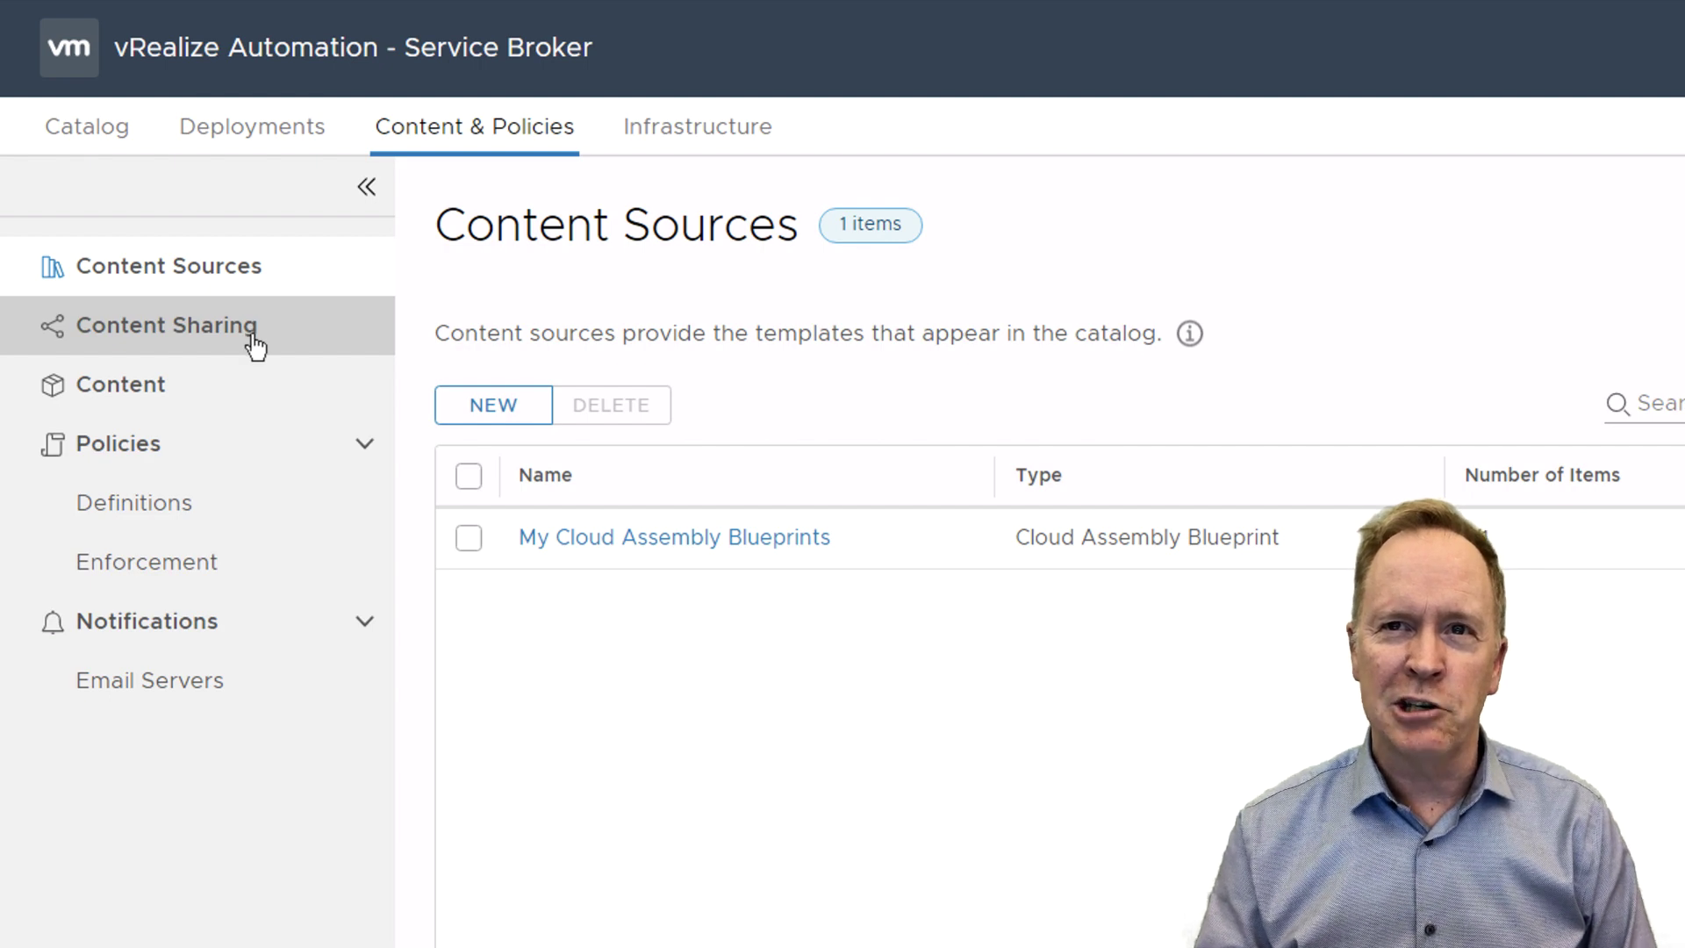
click(186, 397)
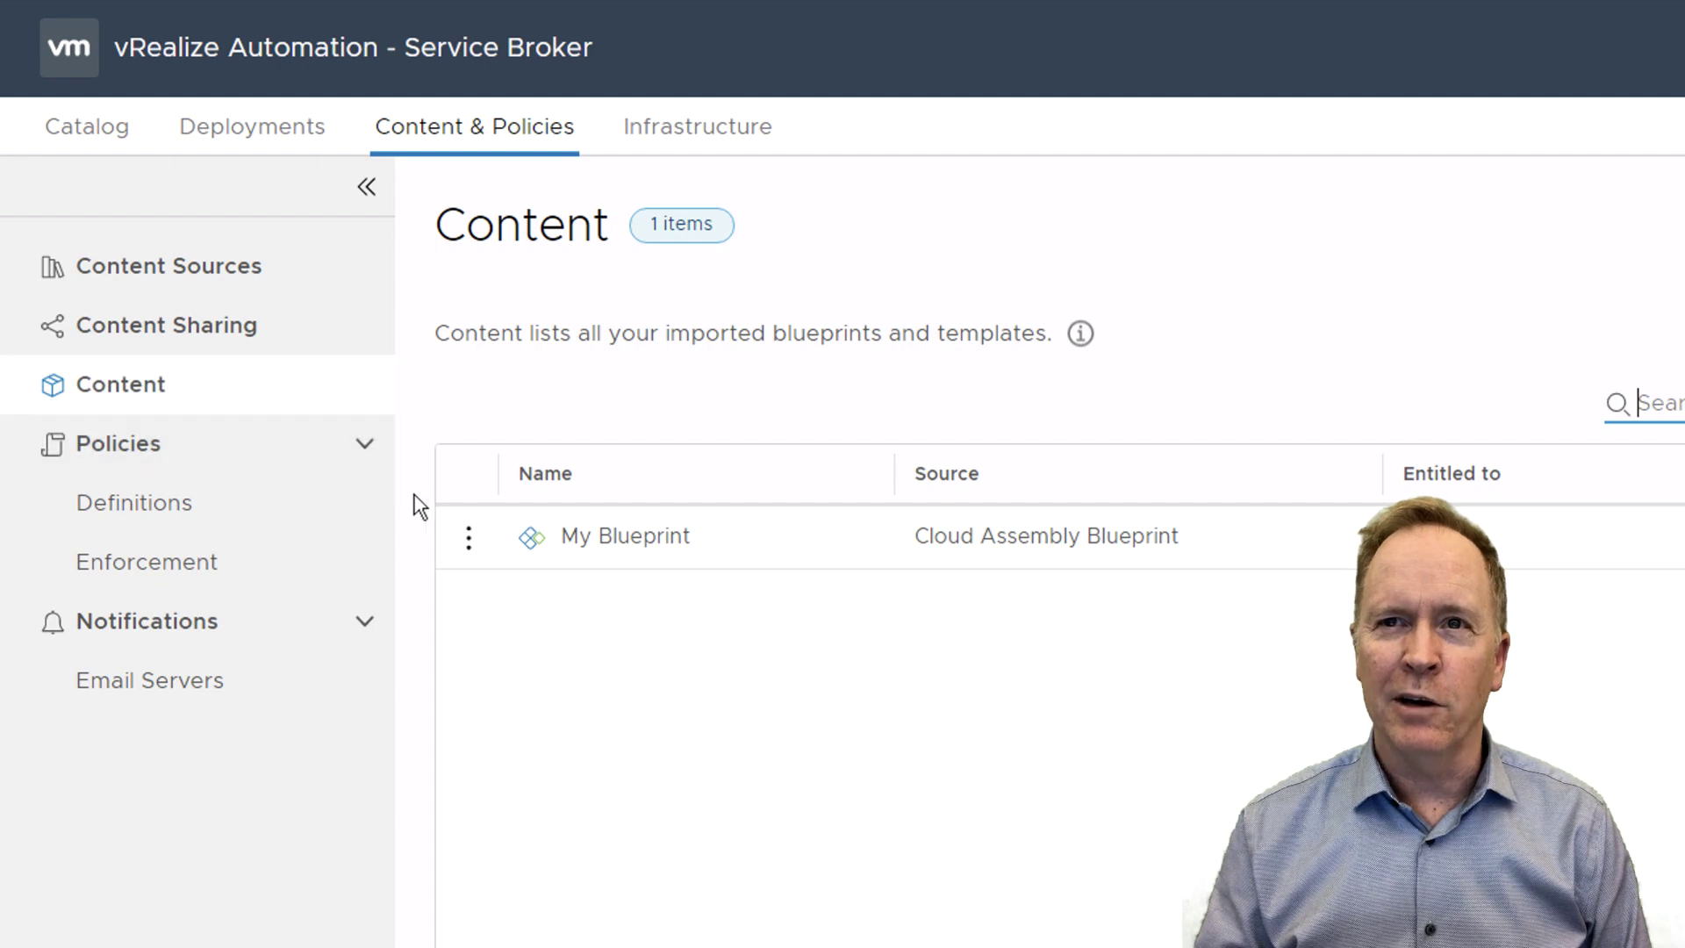
click(476, 555)
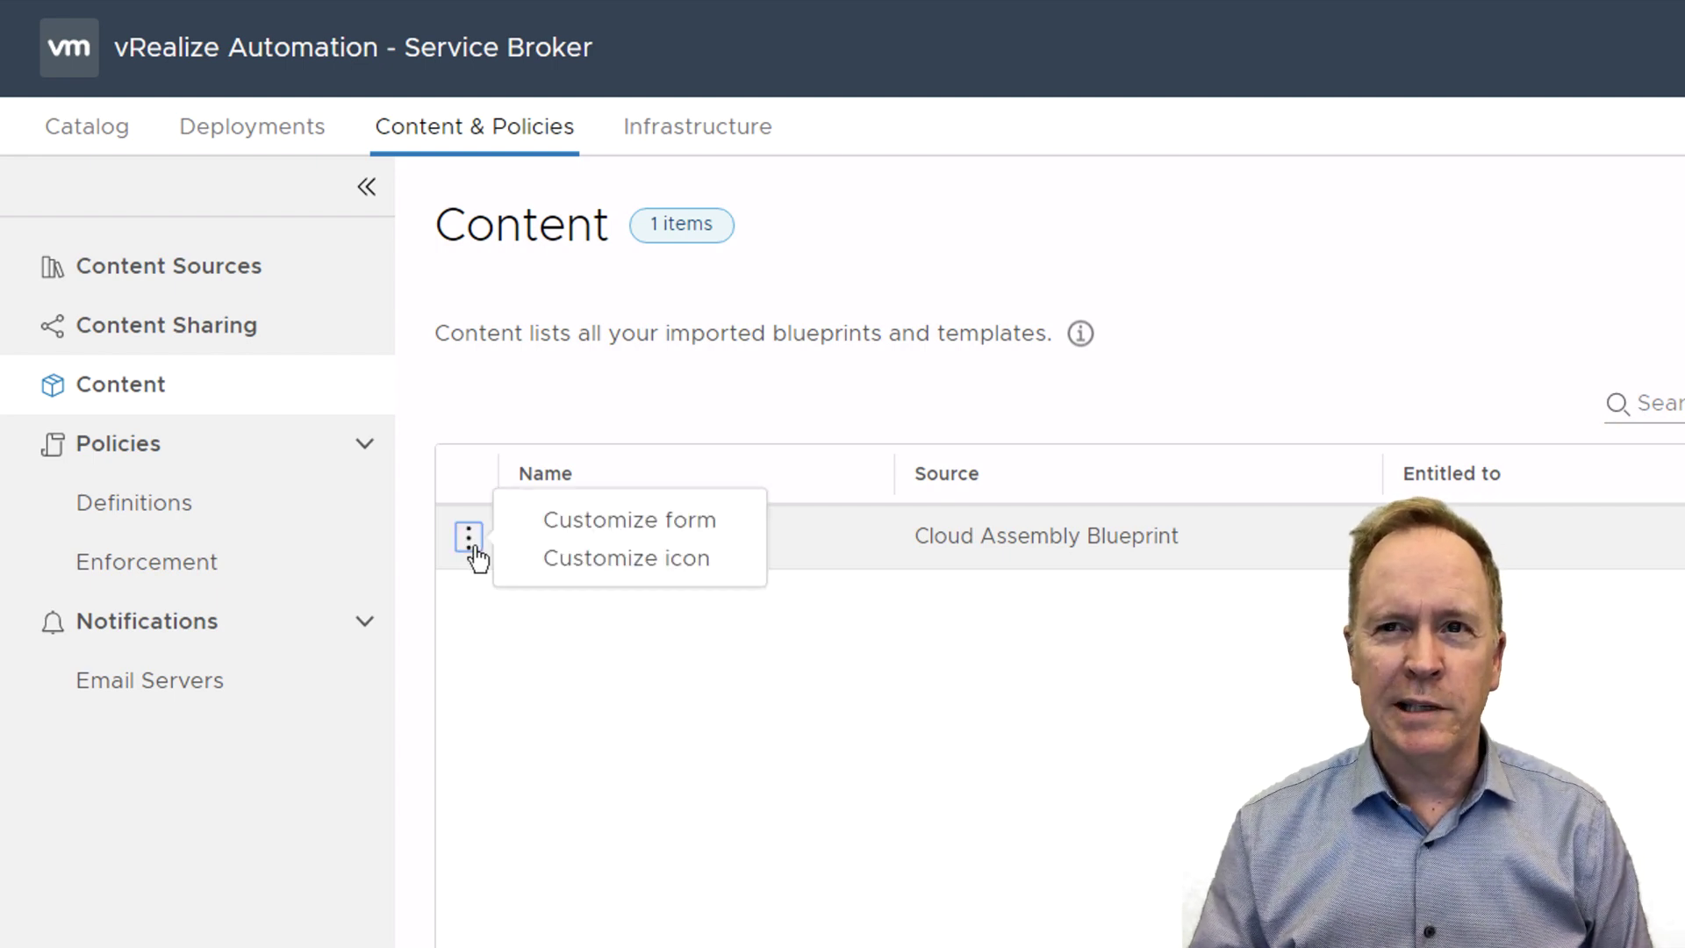
click(580, 562)
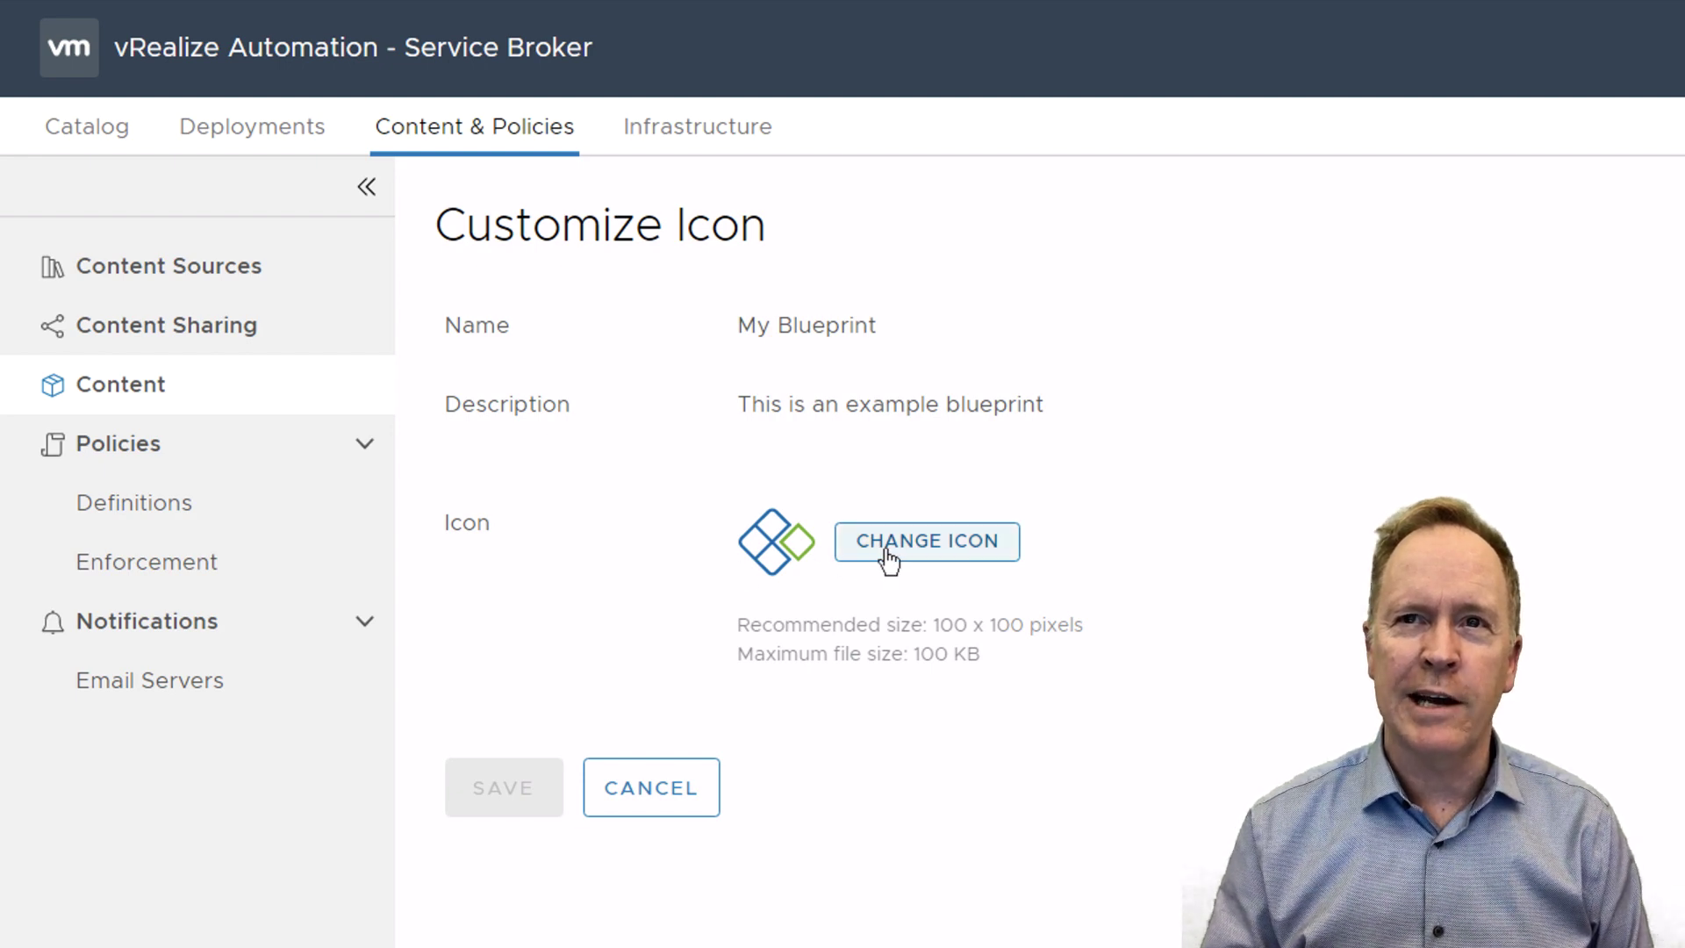
click(75, 128)
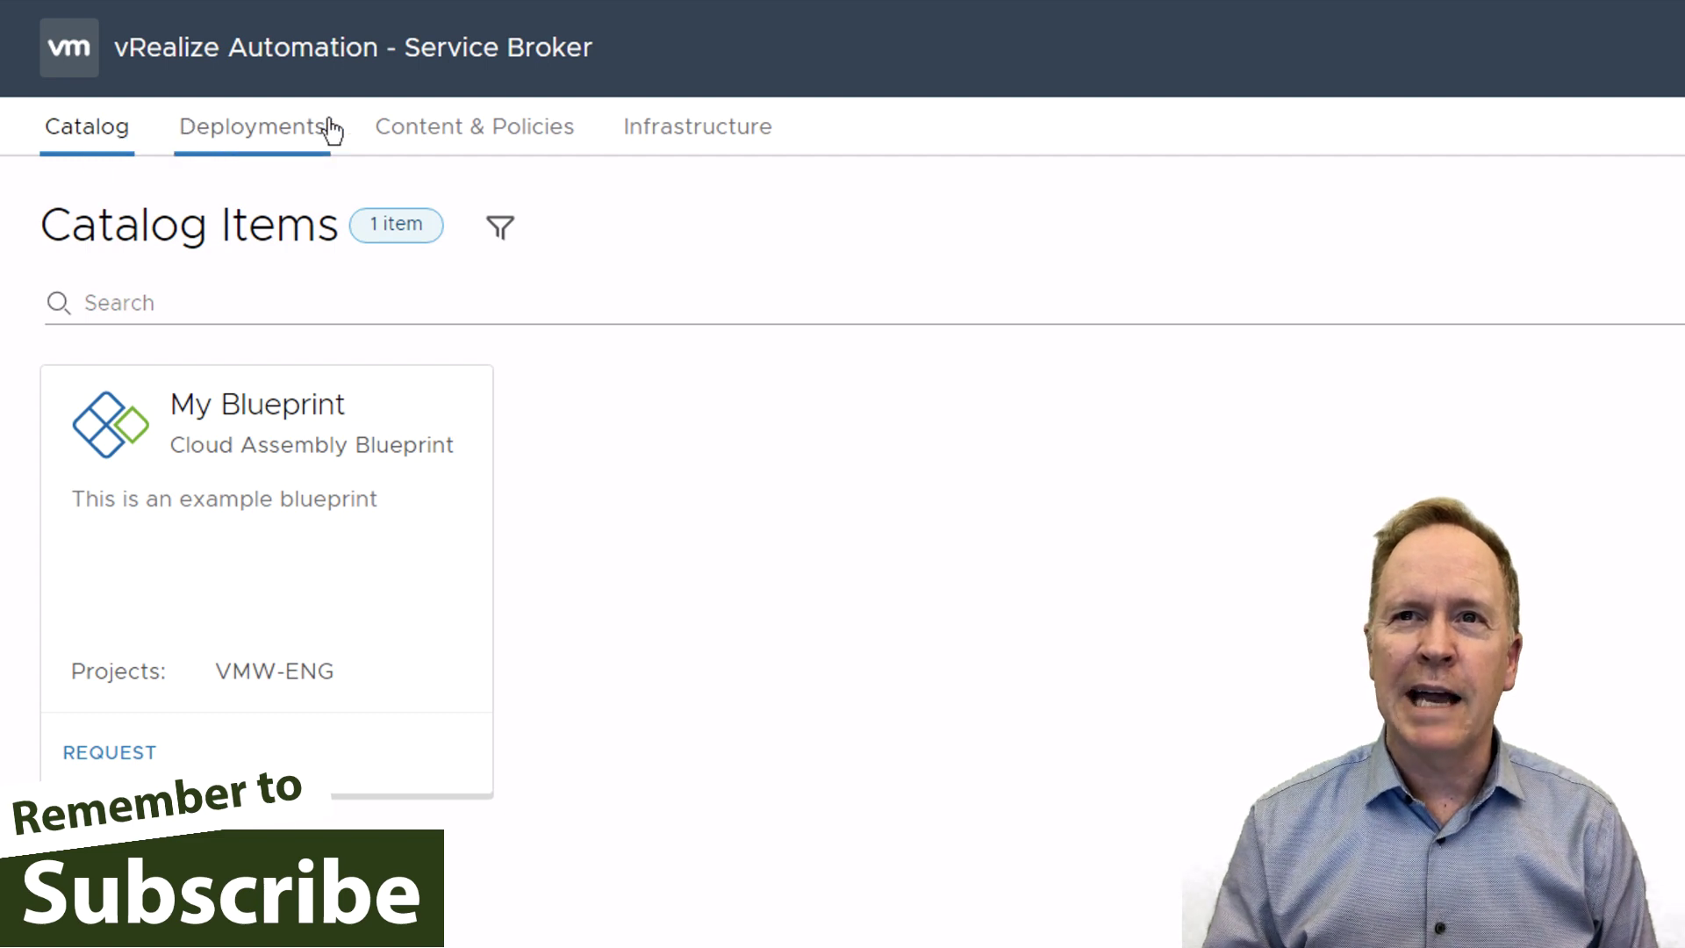
- Open the custom request form editor for My Blueprint from the imported content list
click(417, 132)
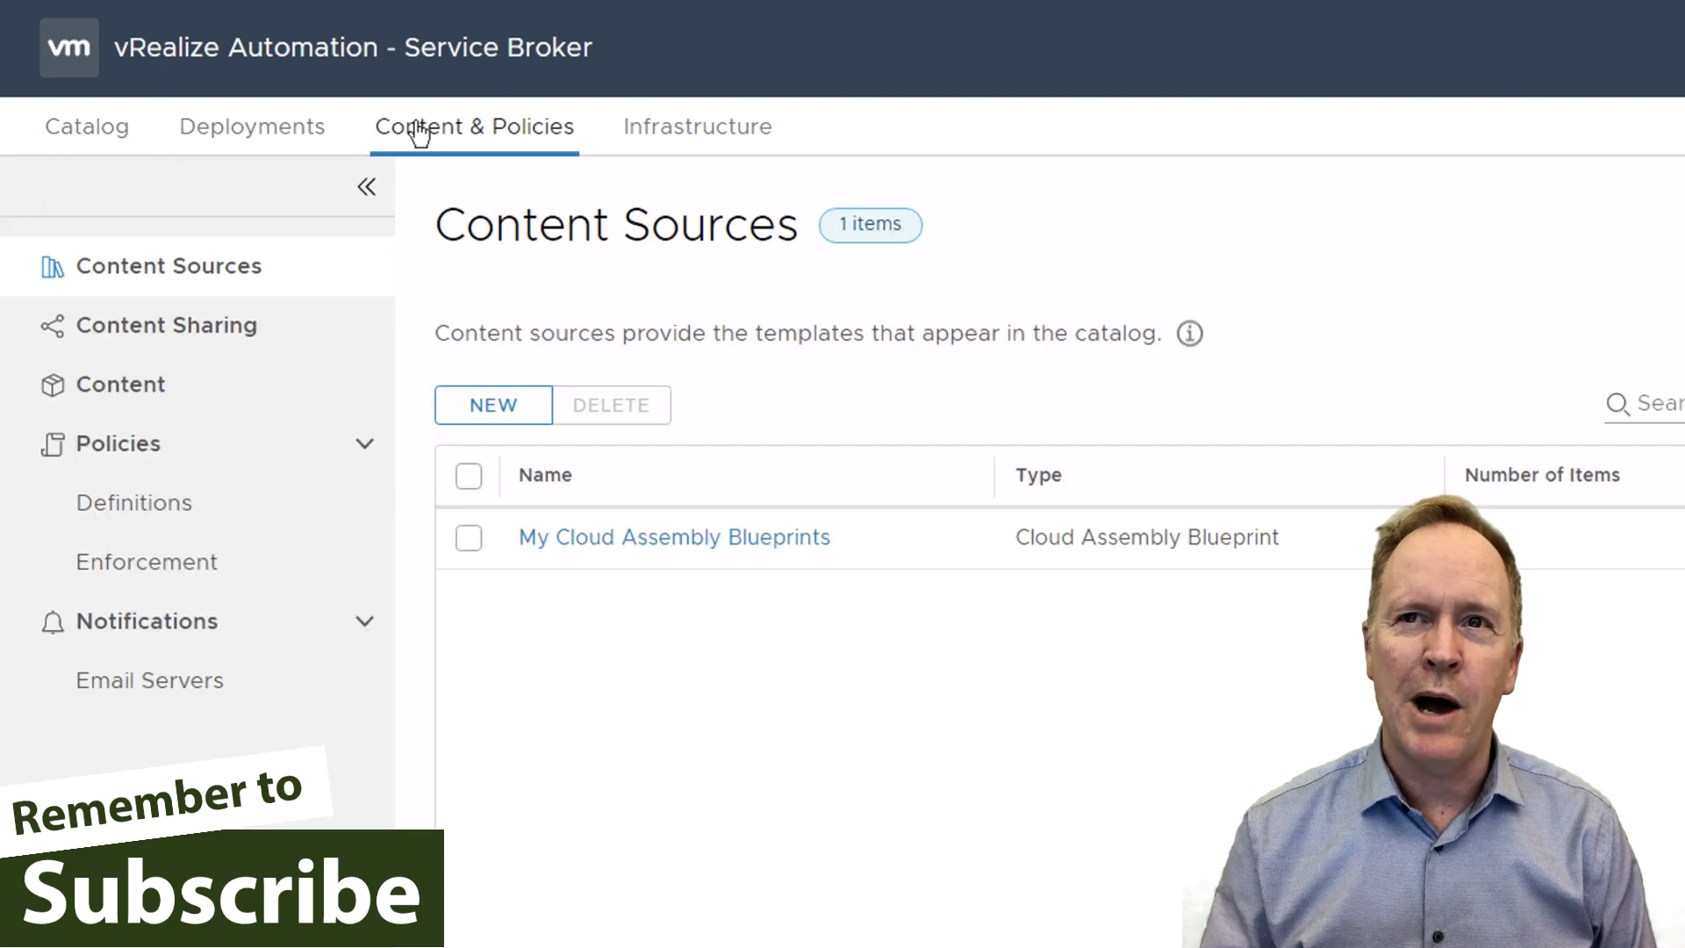
click(211, 386)
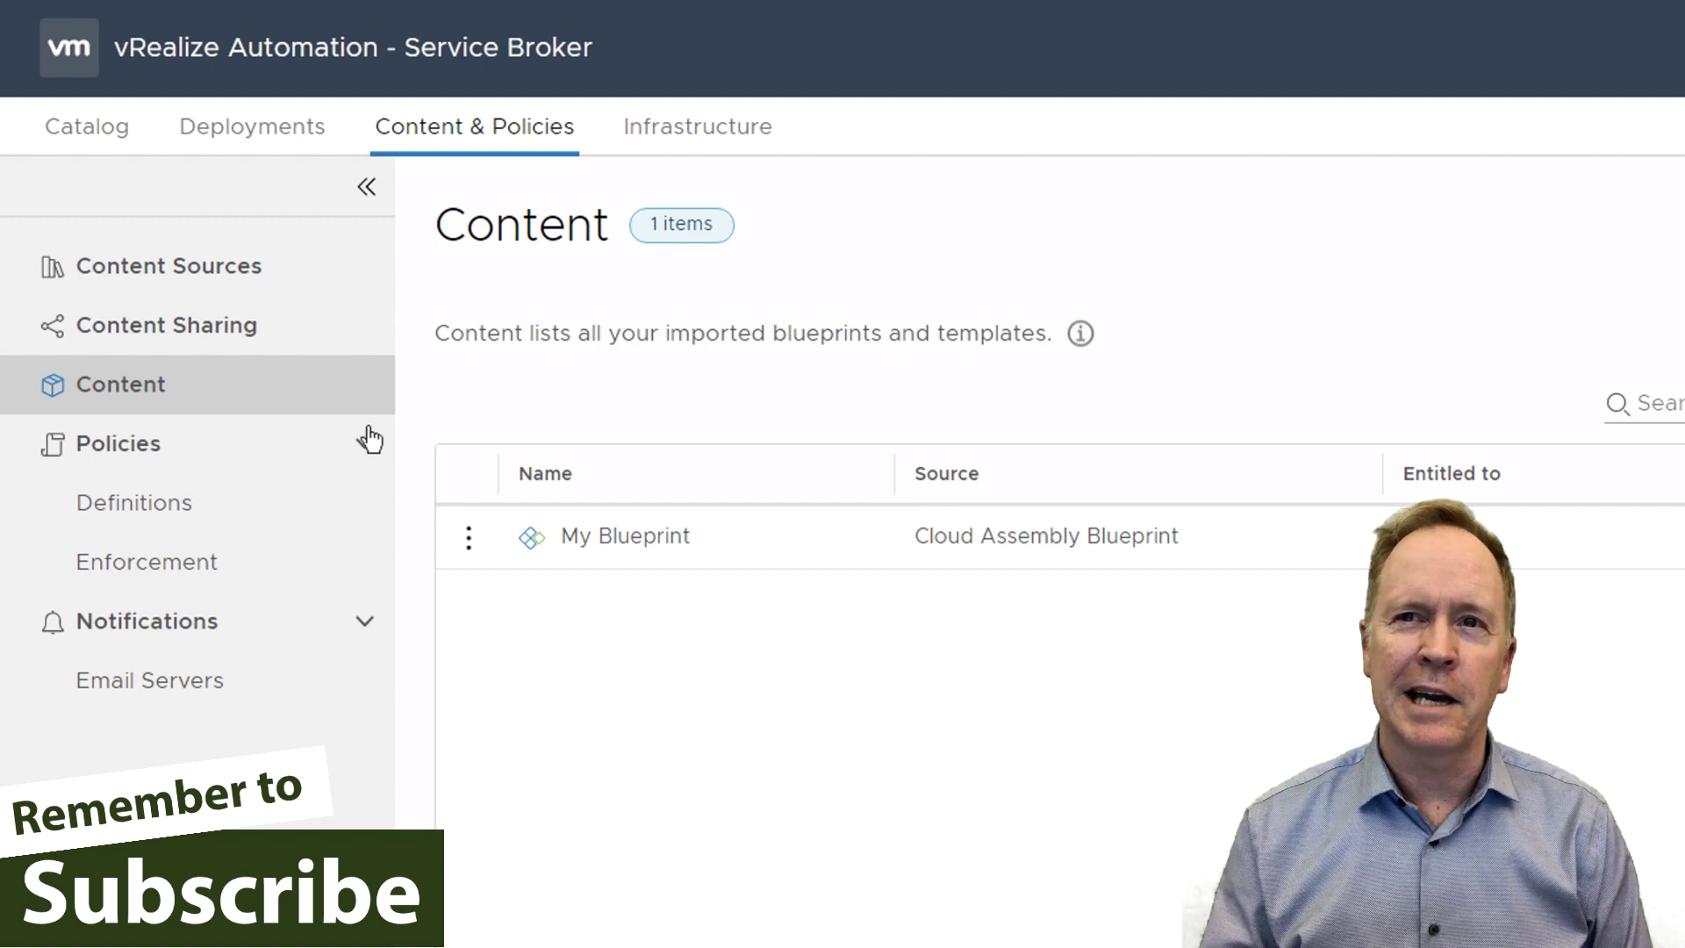
click(468, 543)
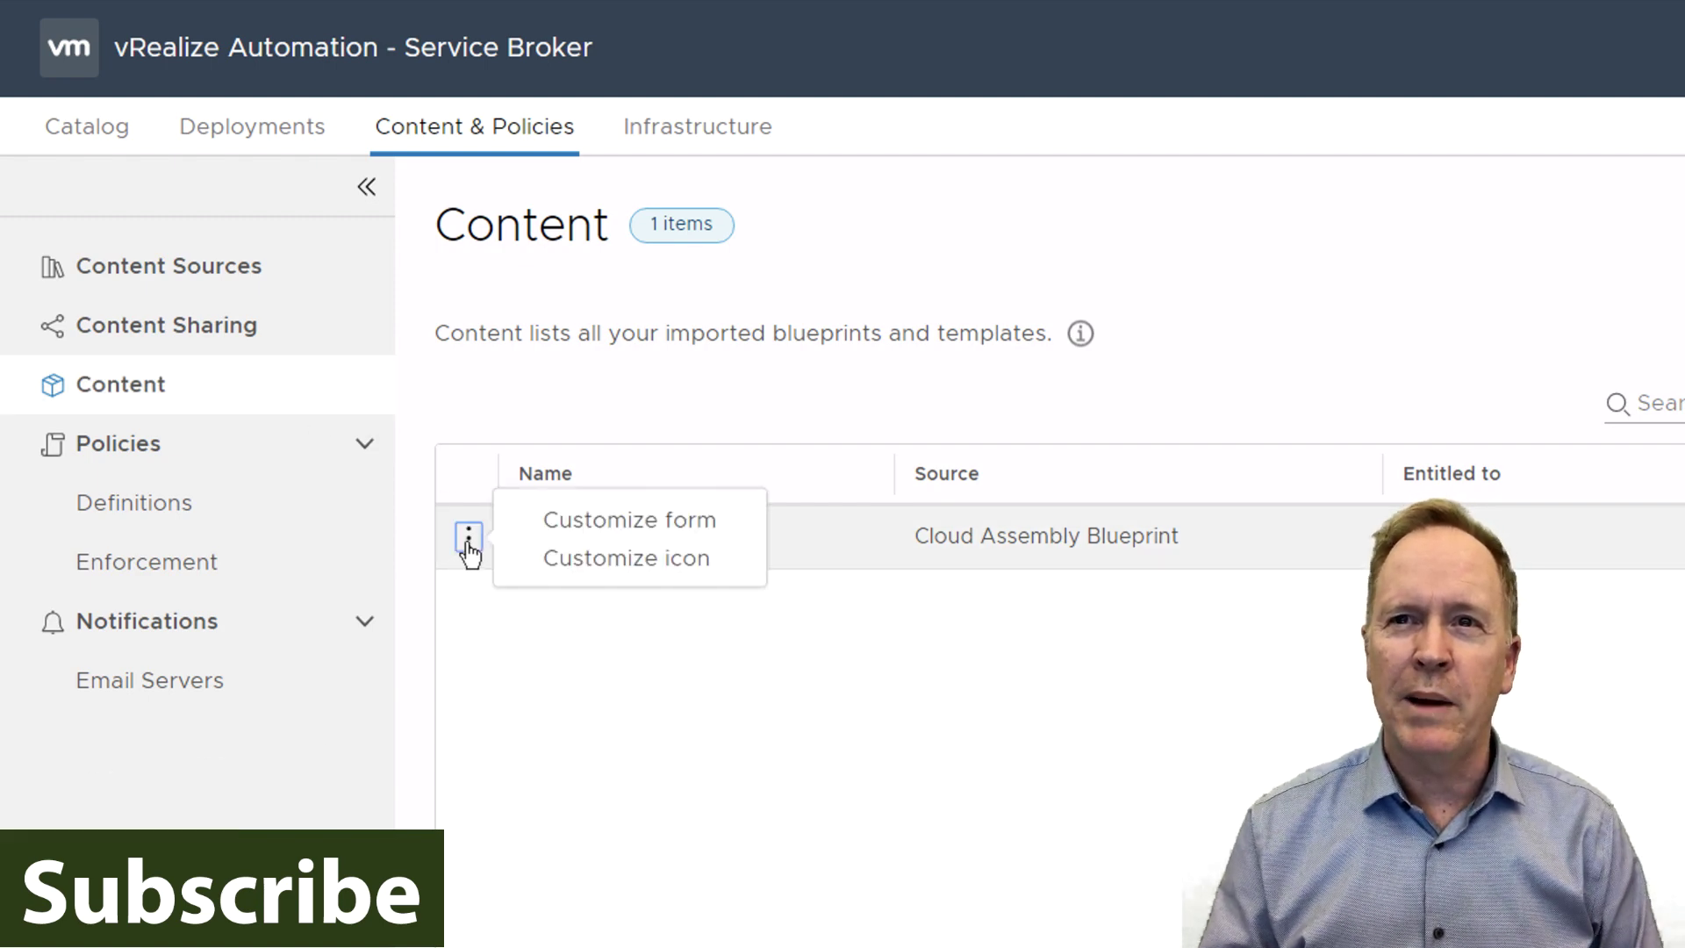
click(538, 526)
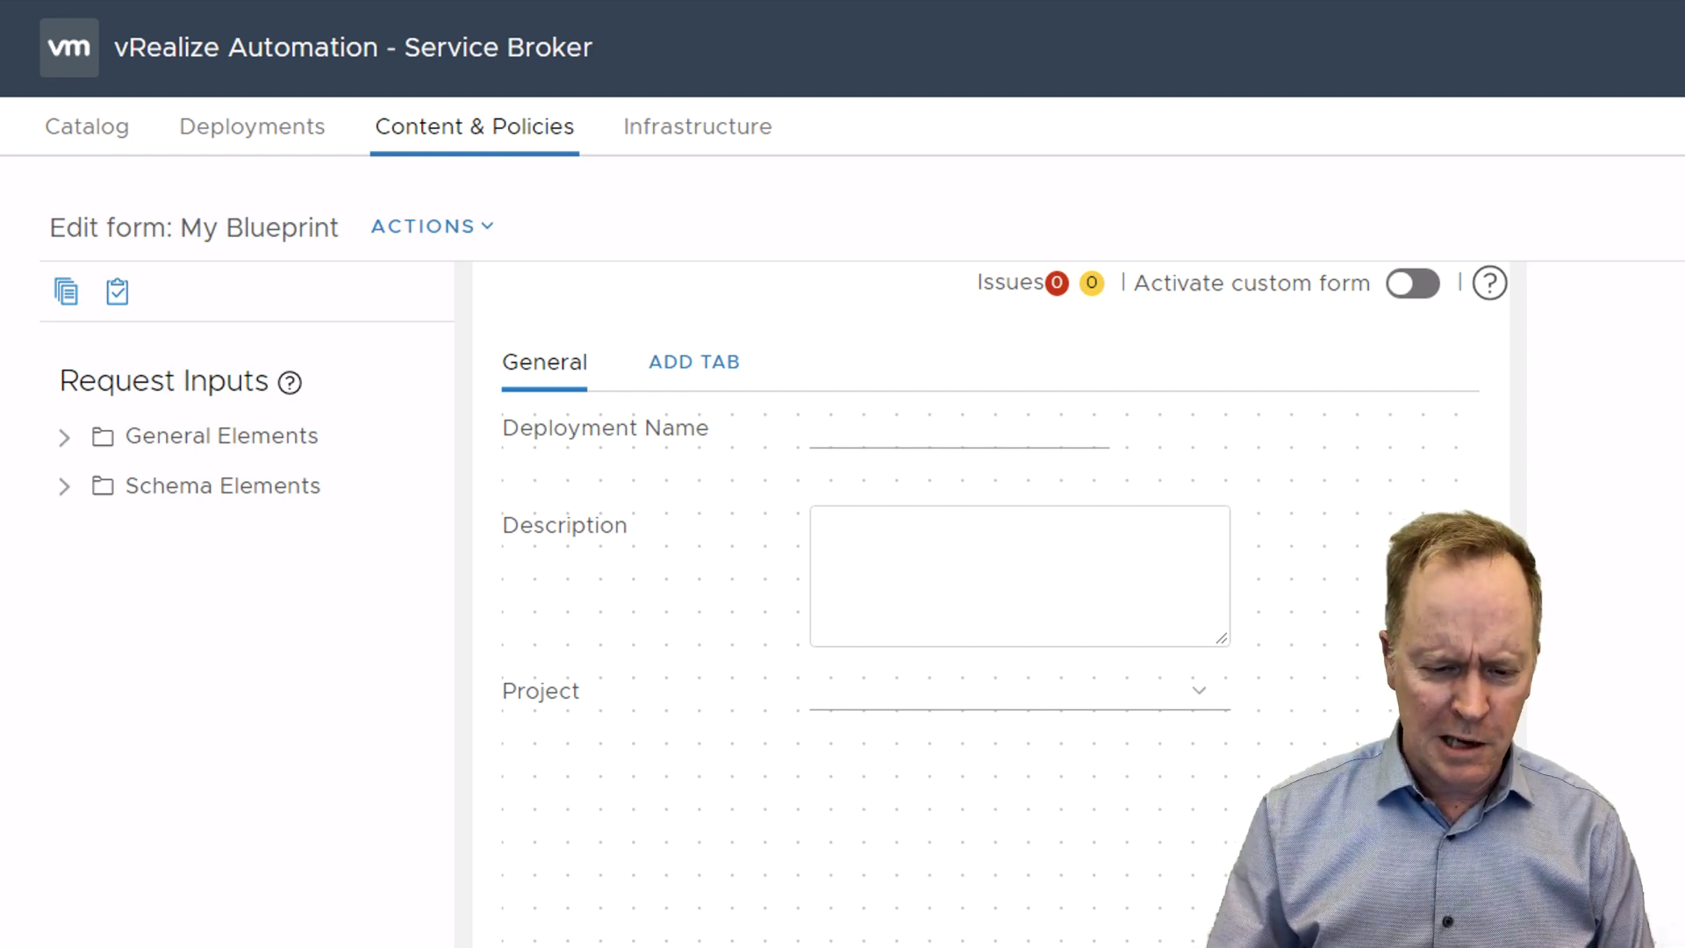
- Resize the element palette so the Generic Elements are shown beneath the Request Inputs
scroll(860, 526, down, 3)
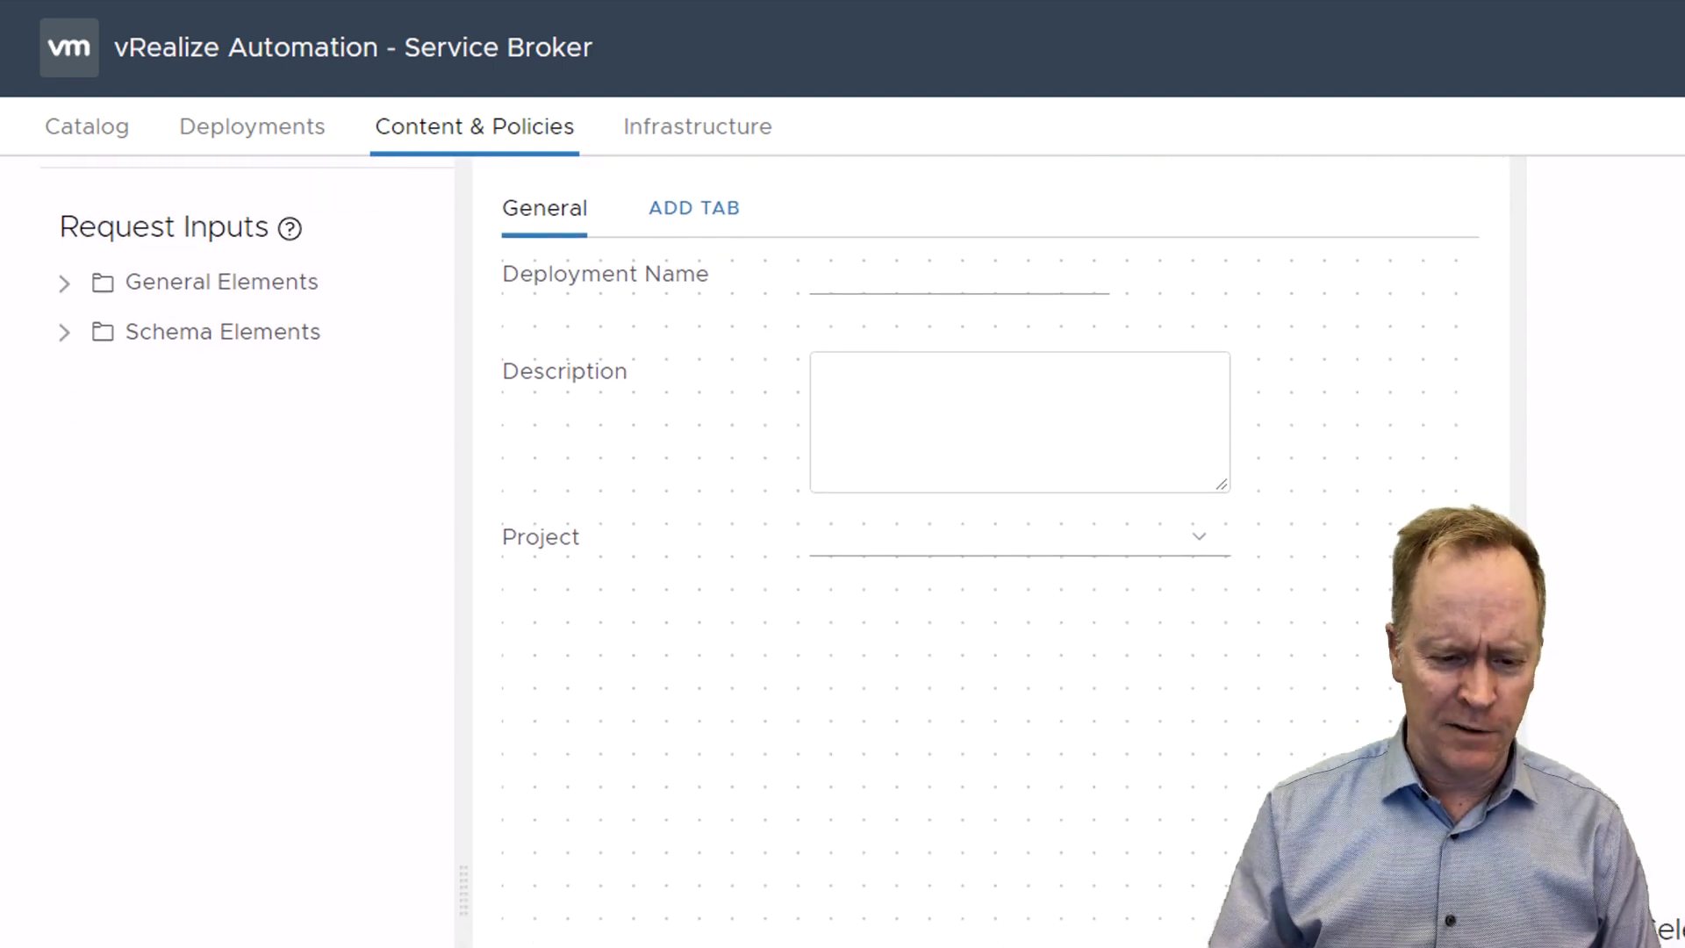
drag(281, 892, 278, 437)
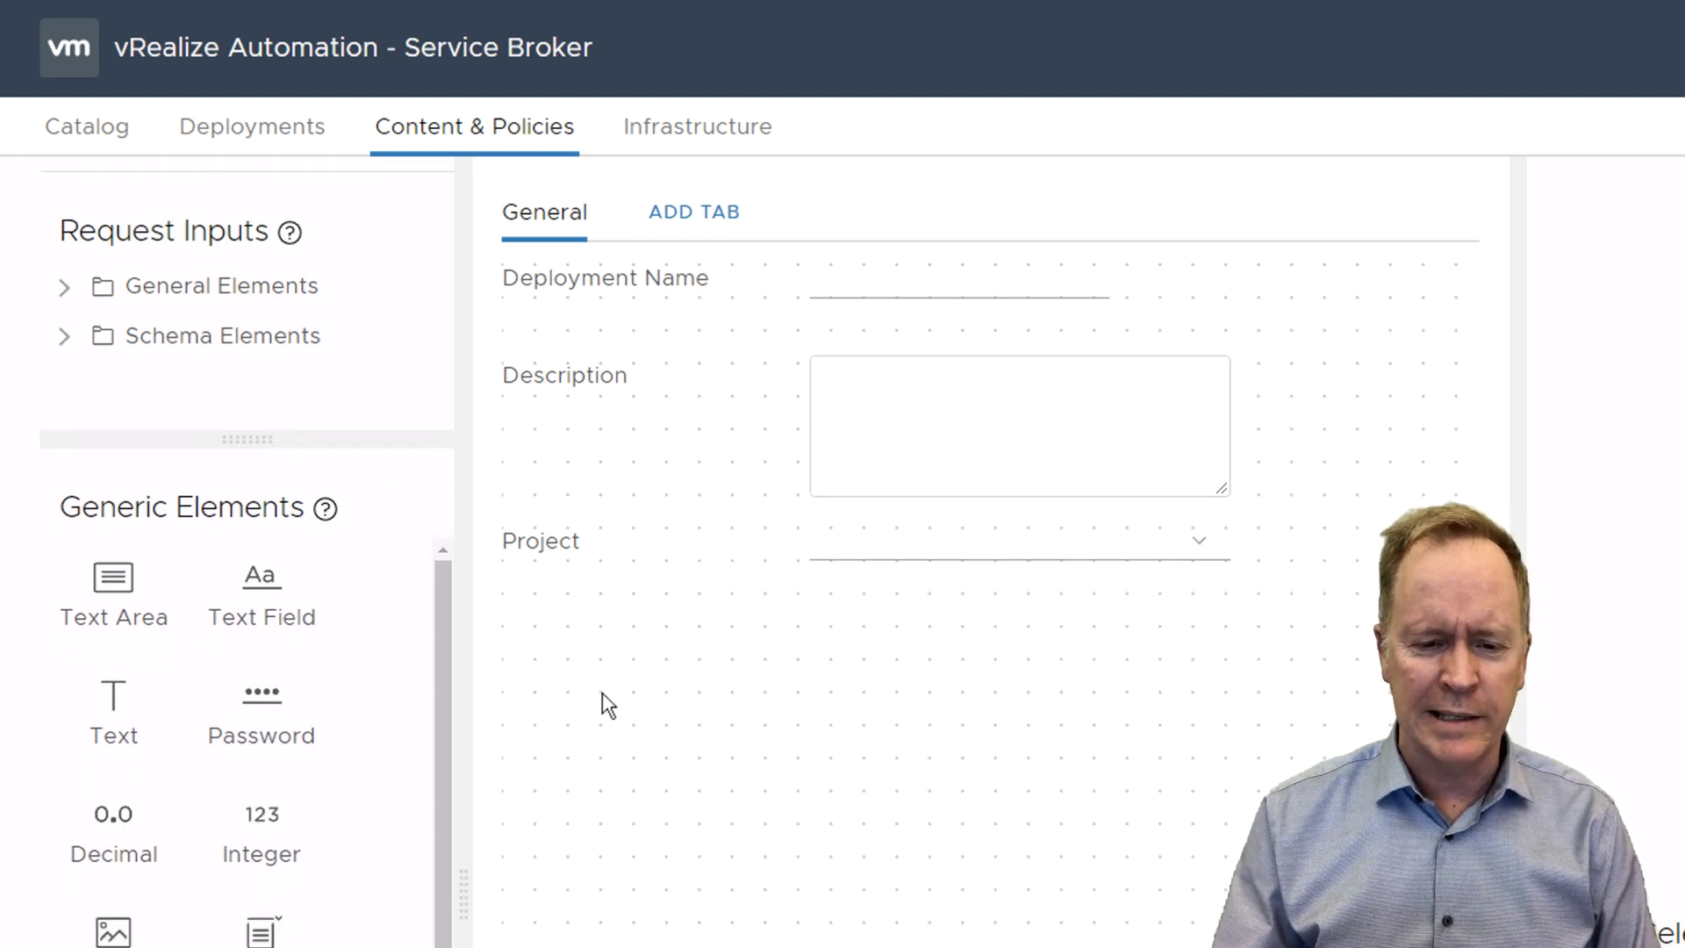
scroll(602, 693, up, 1)
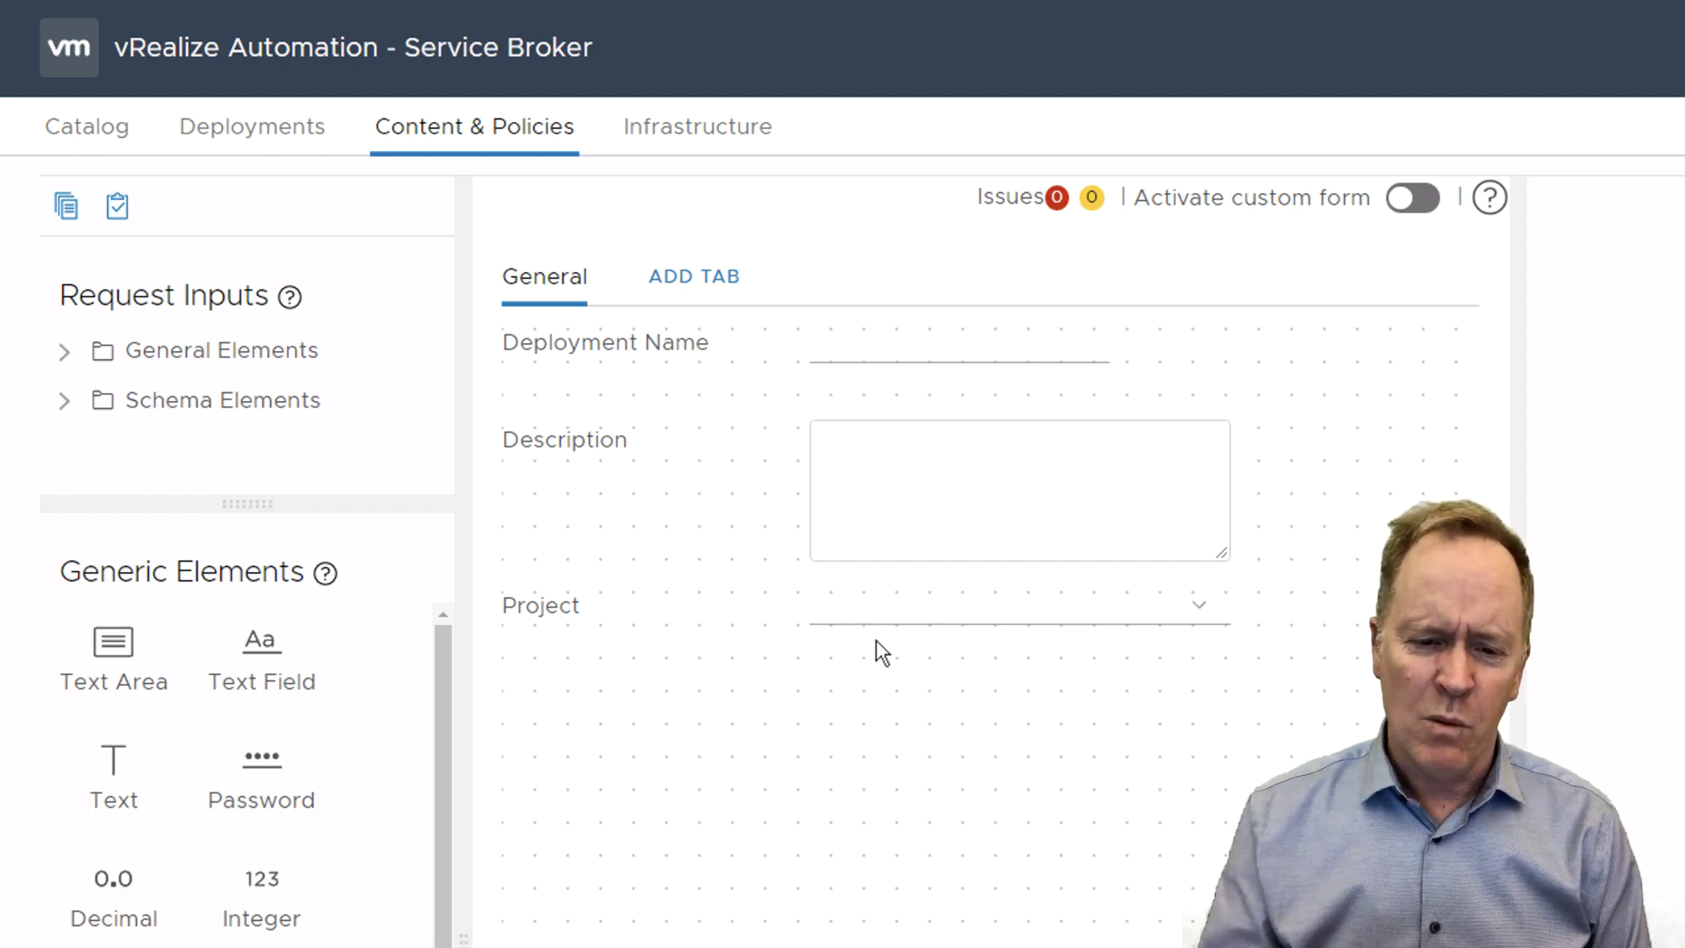
- Delete the Description field from the form's General page
click(989, 457)
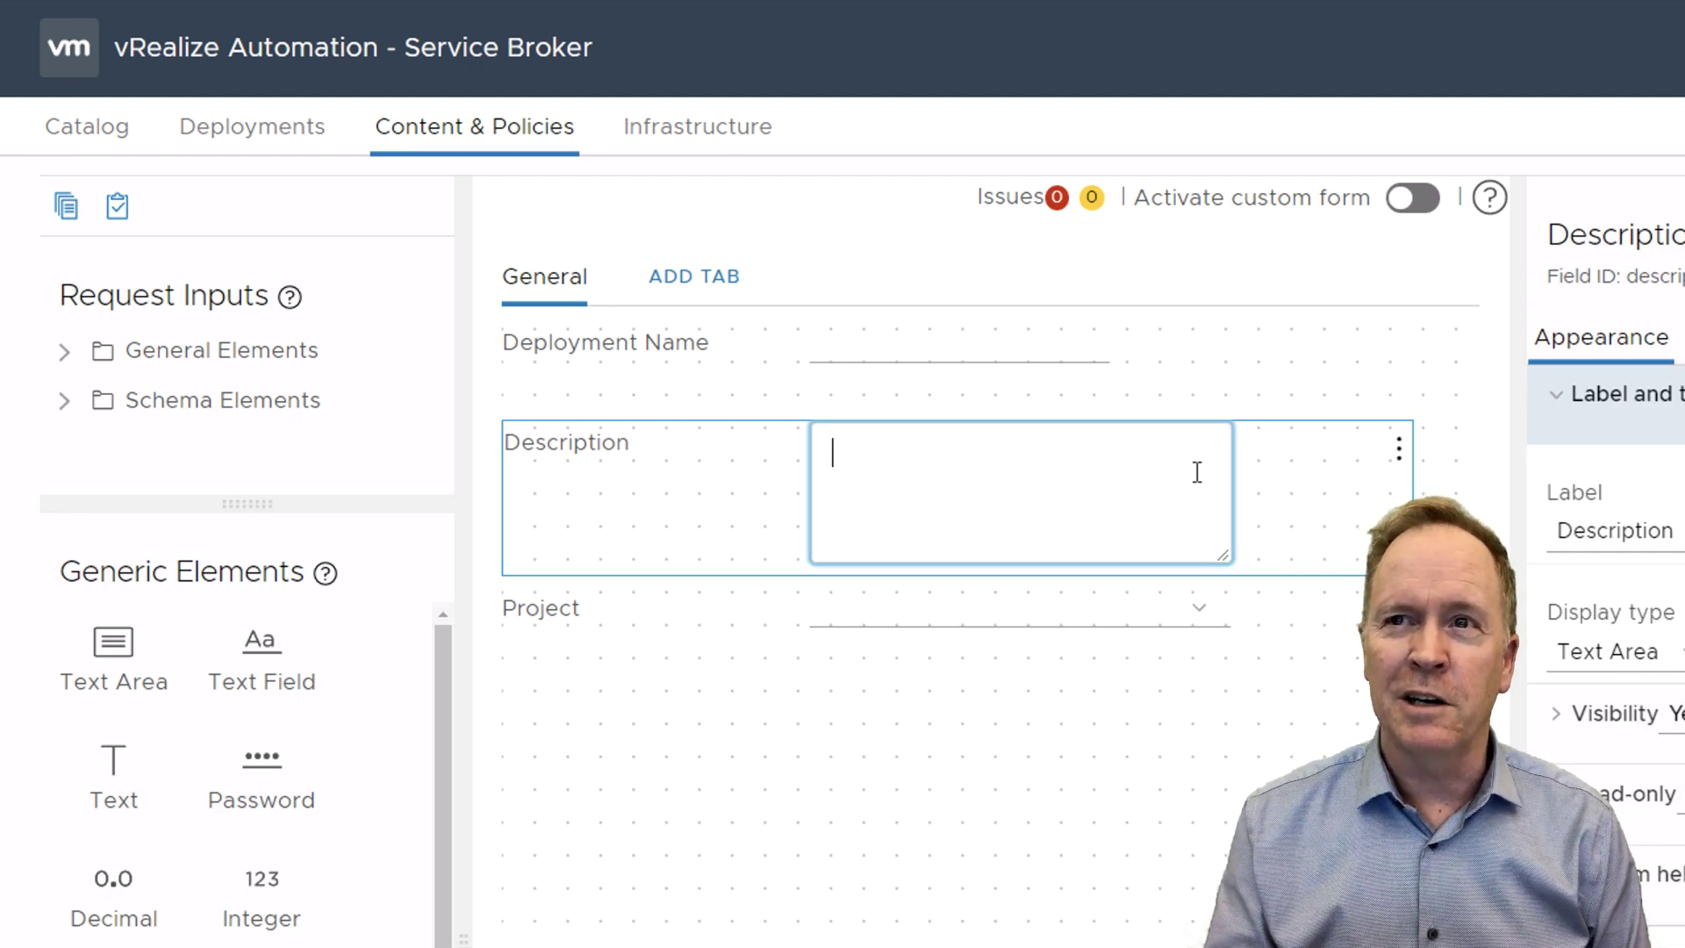
click(1401, 452)
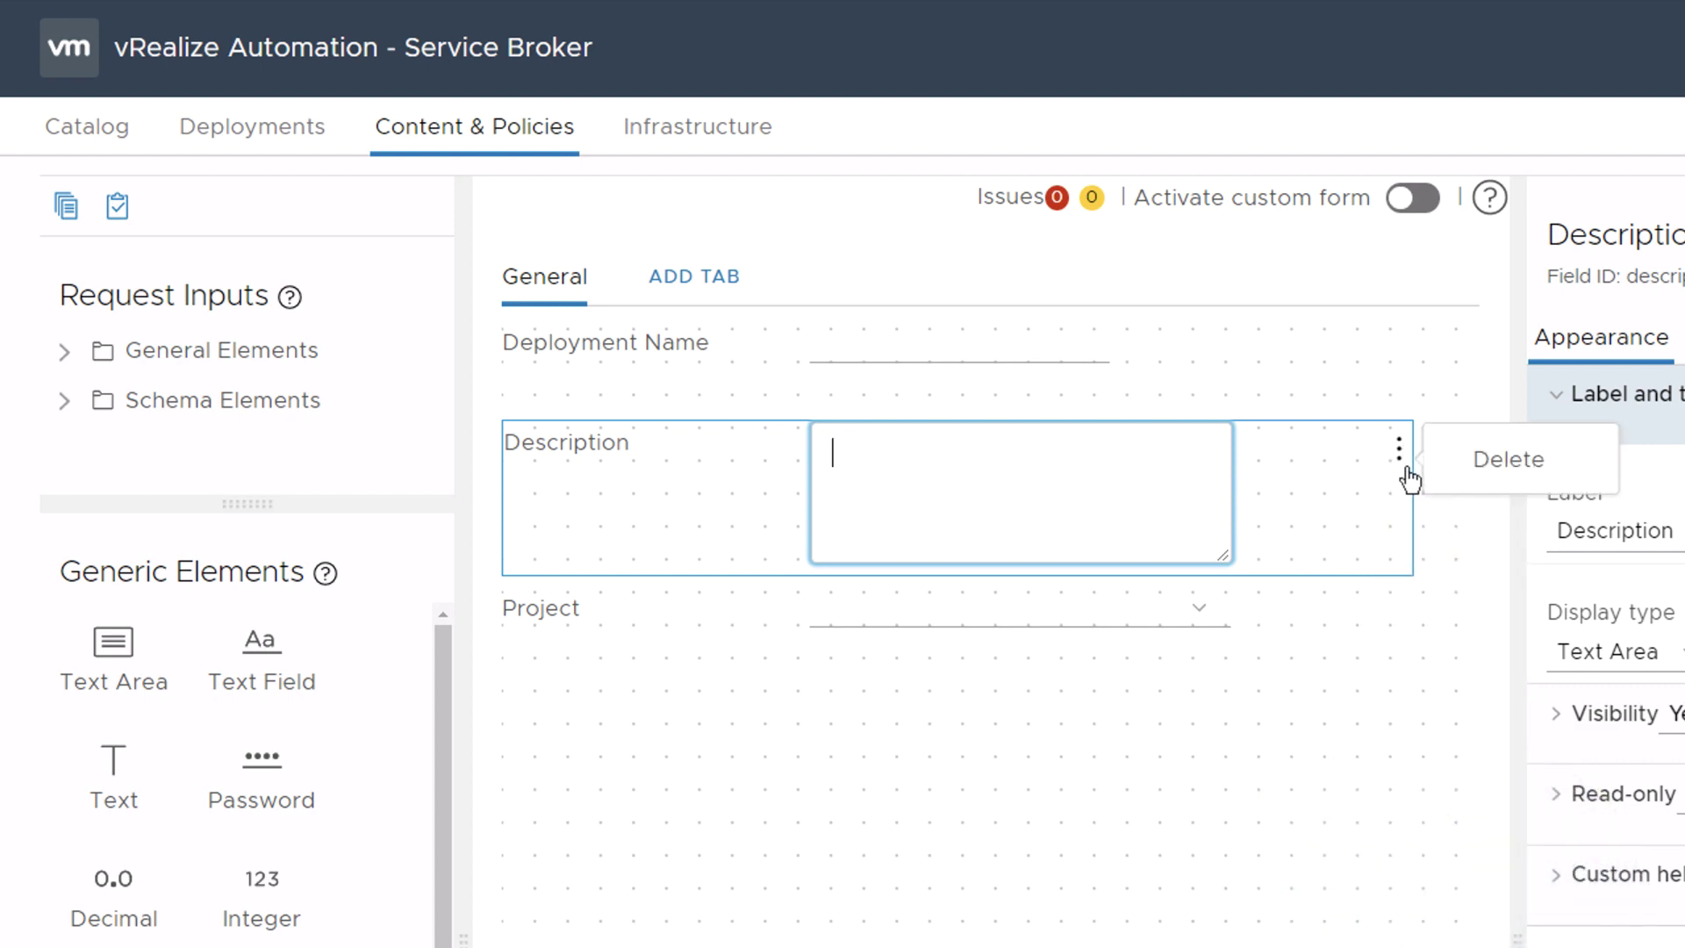
click(1483, 464)
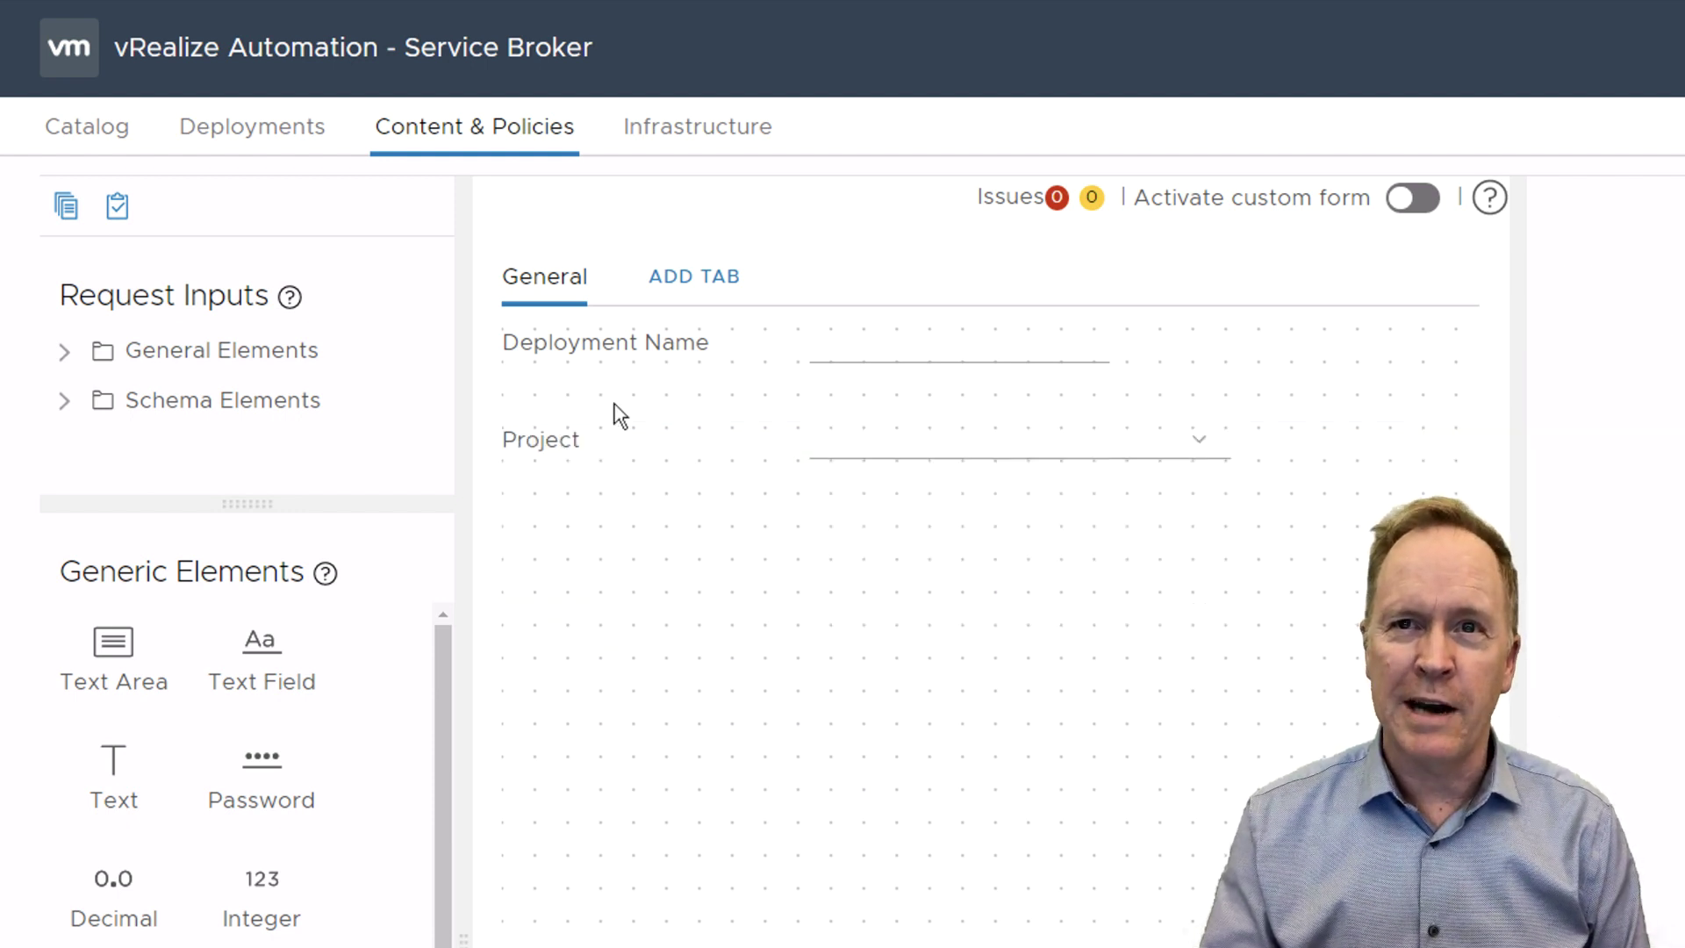
- Add the Description schema element back between Deployment Name and Project, and collapse the request input groups
click(64, 400)
click(65, 351)
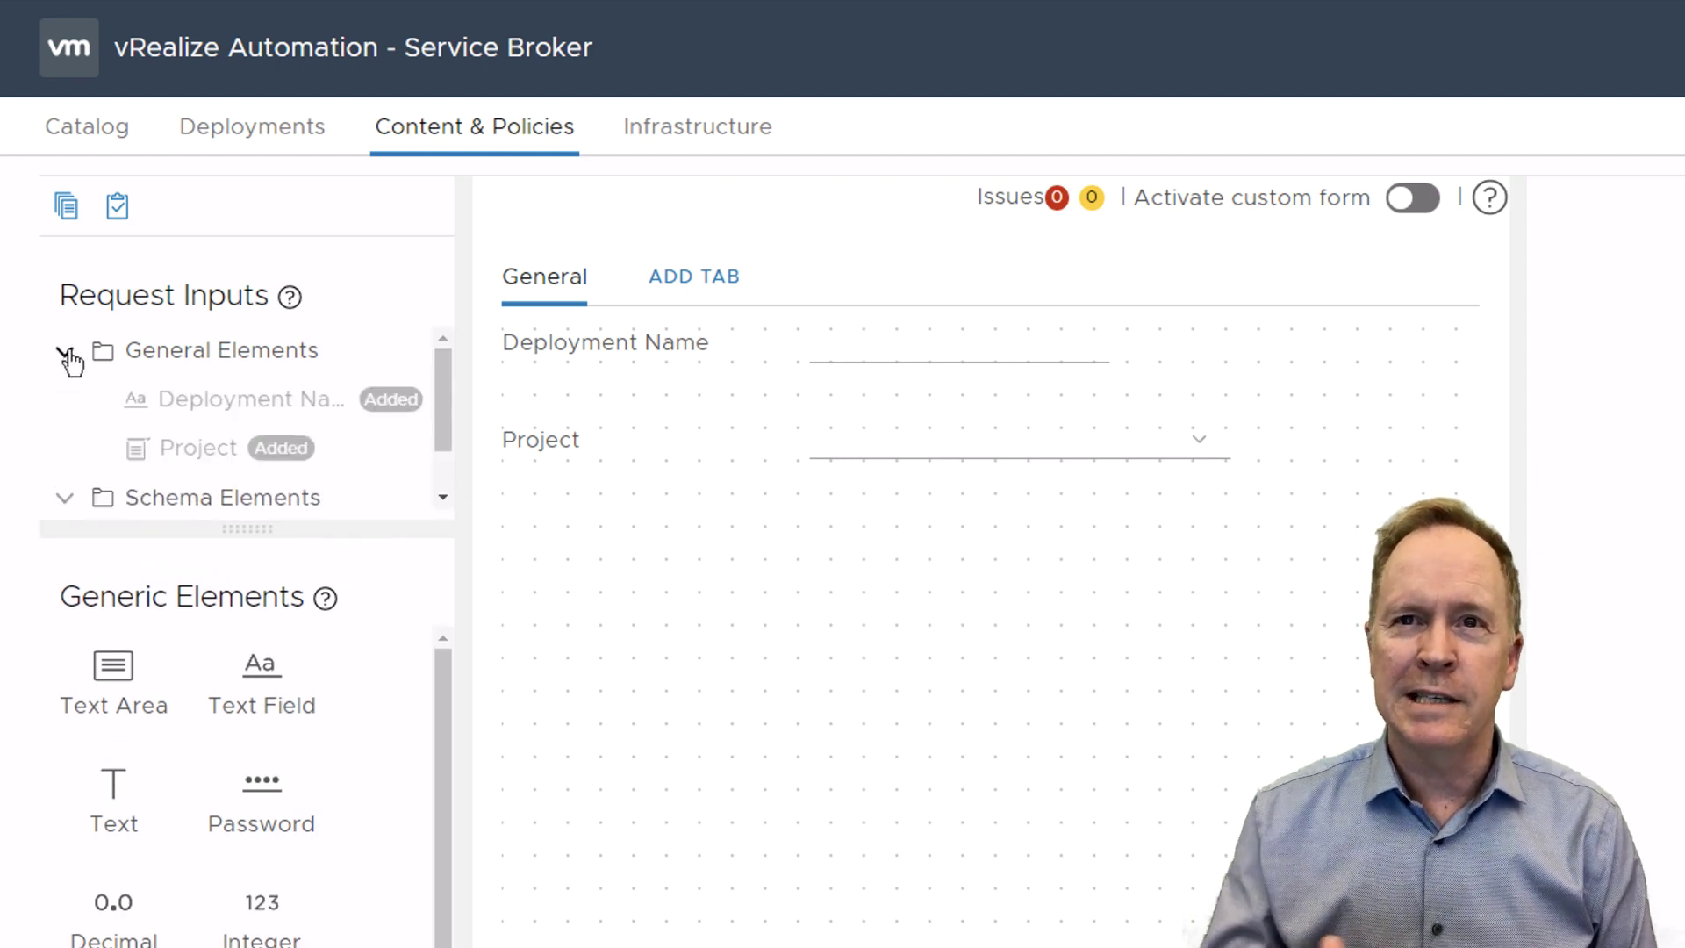
drag(241, 530, 244, 603)
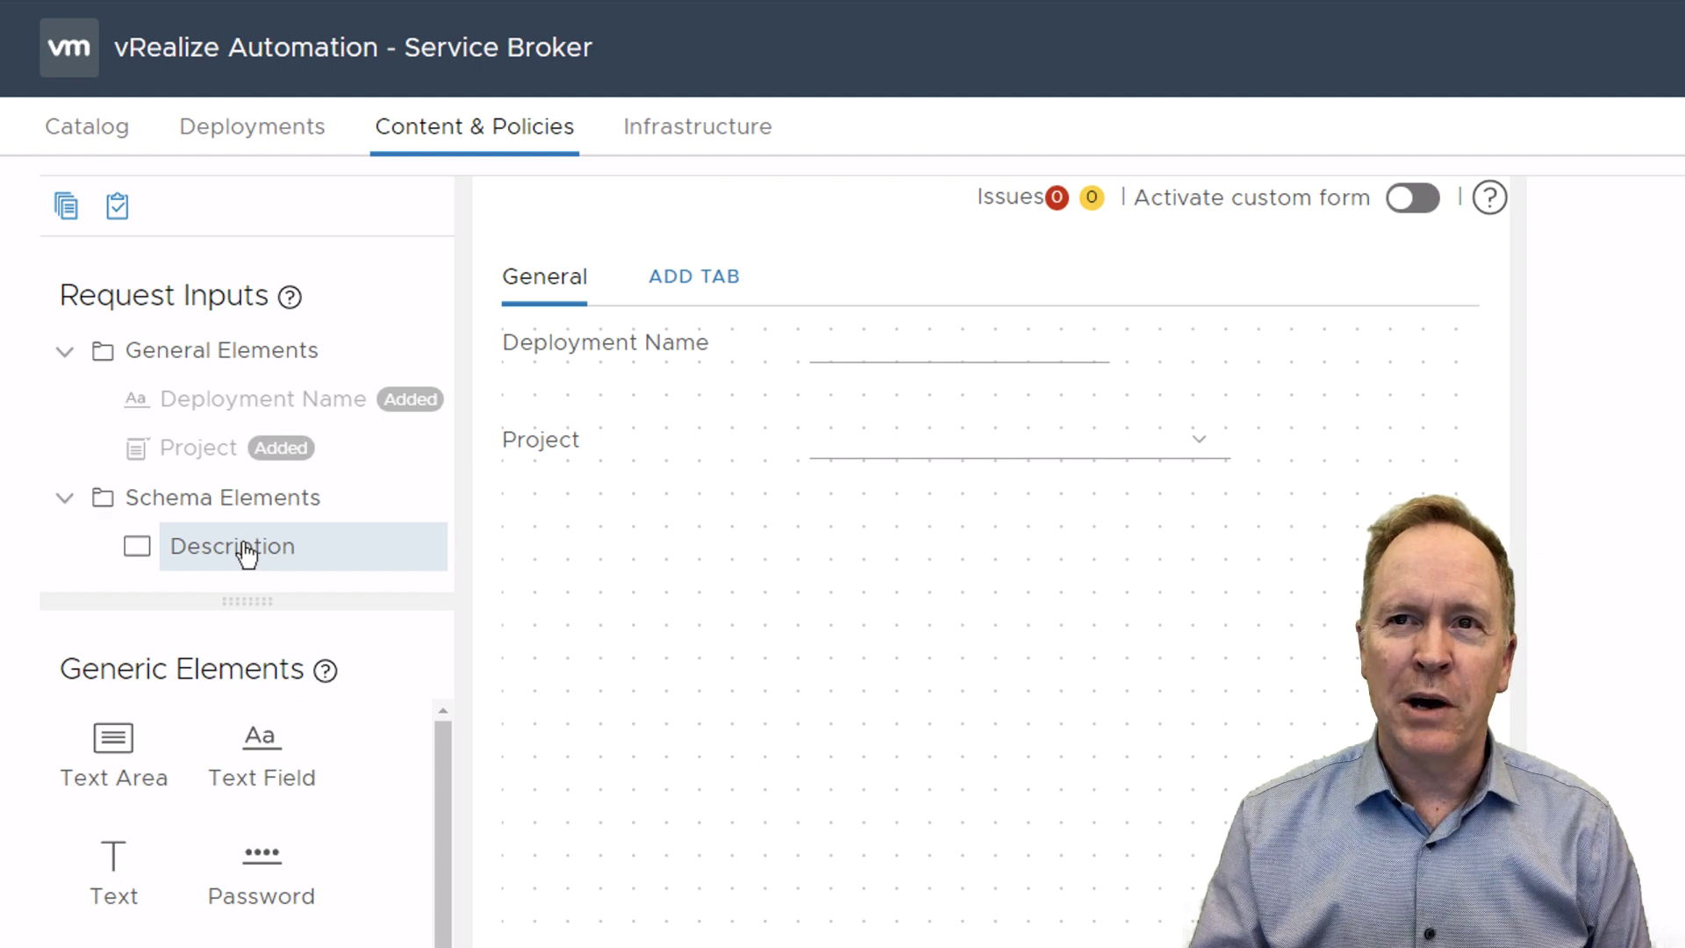
drag(523, 500, 525, 431)
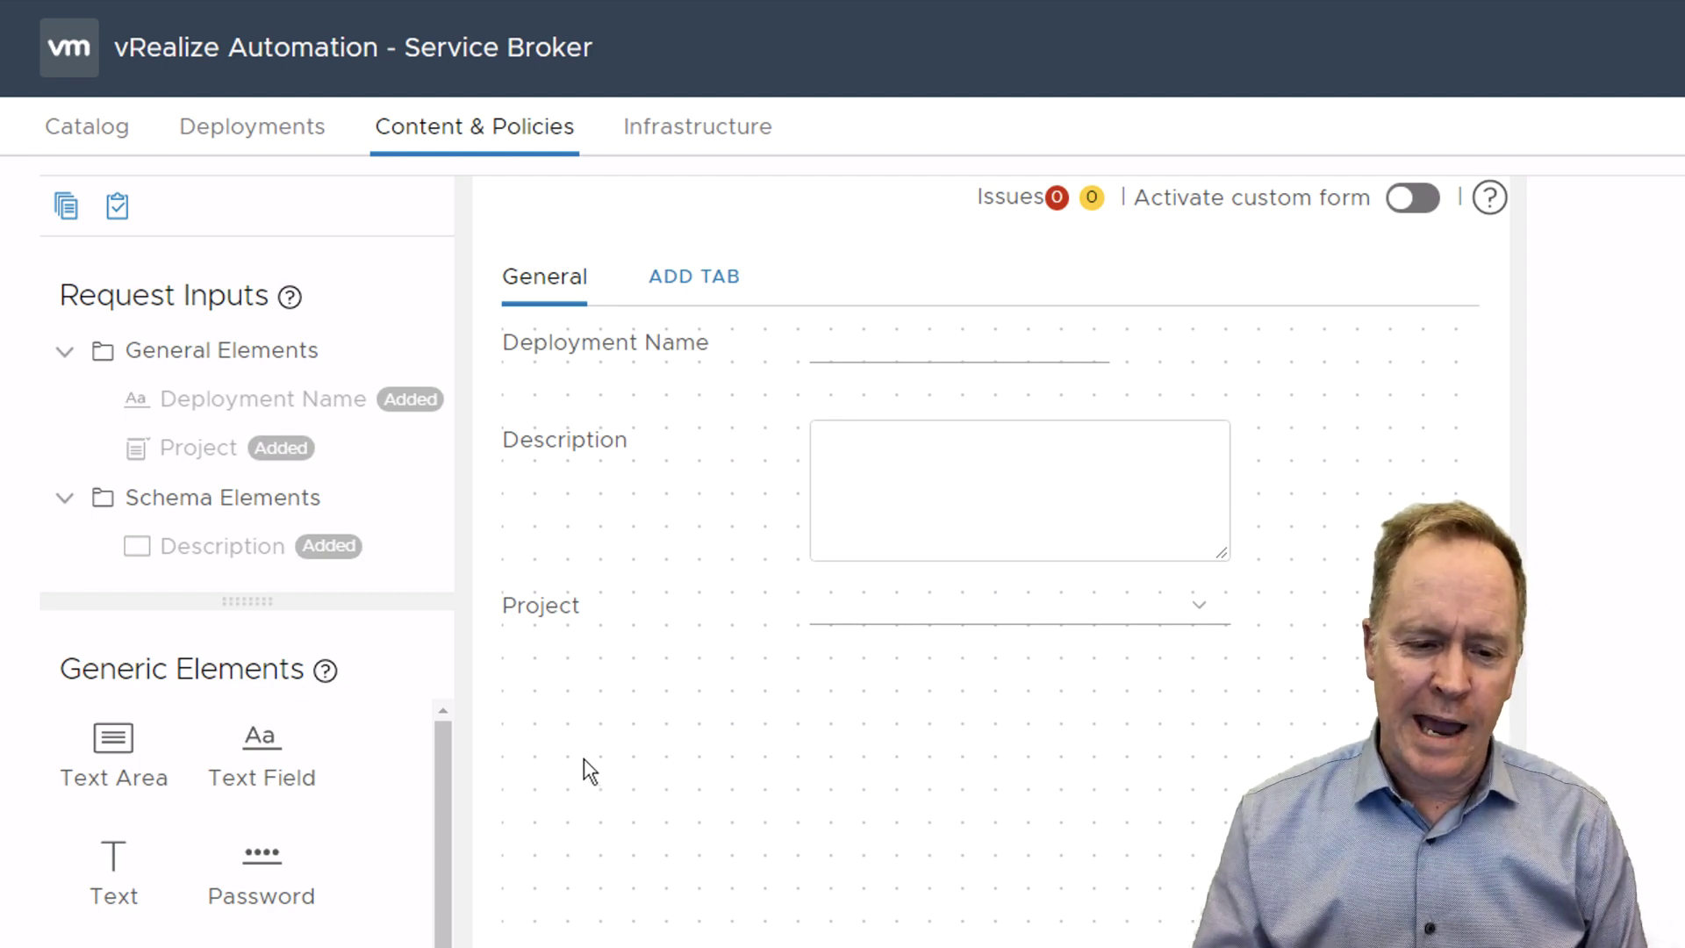
click(65, 498)
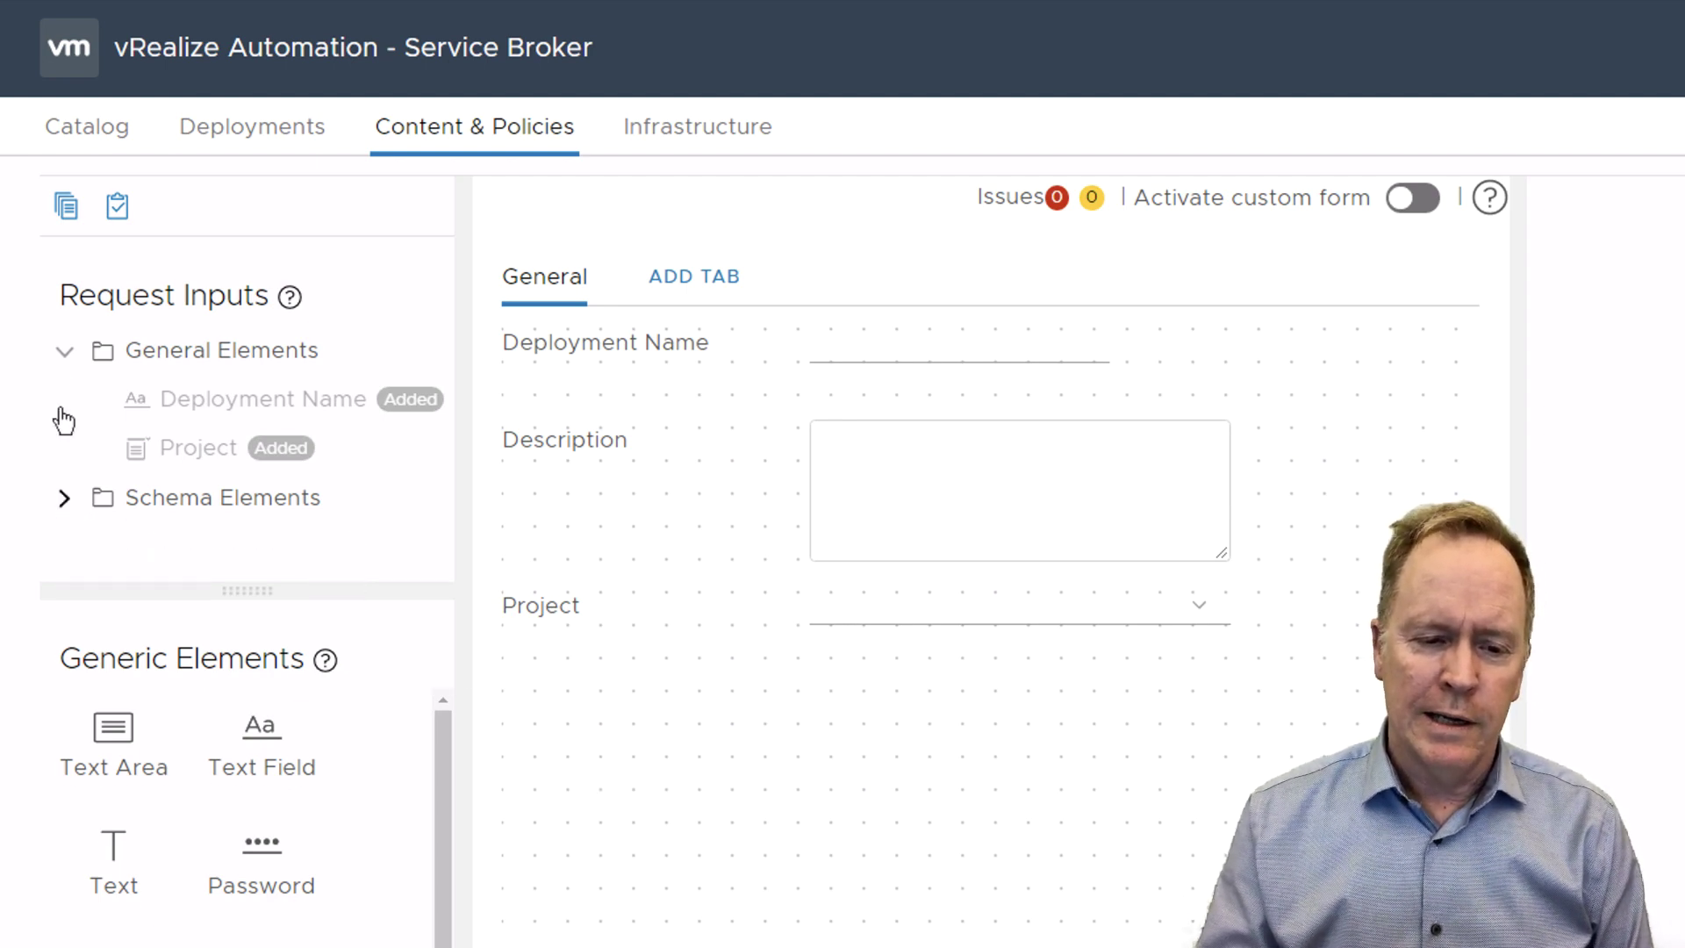
click(62, 356)
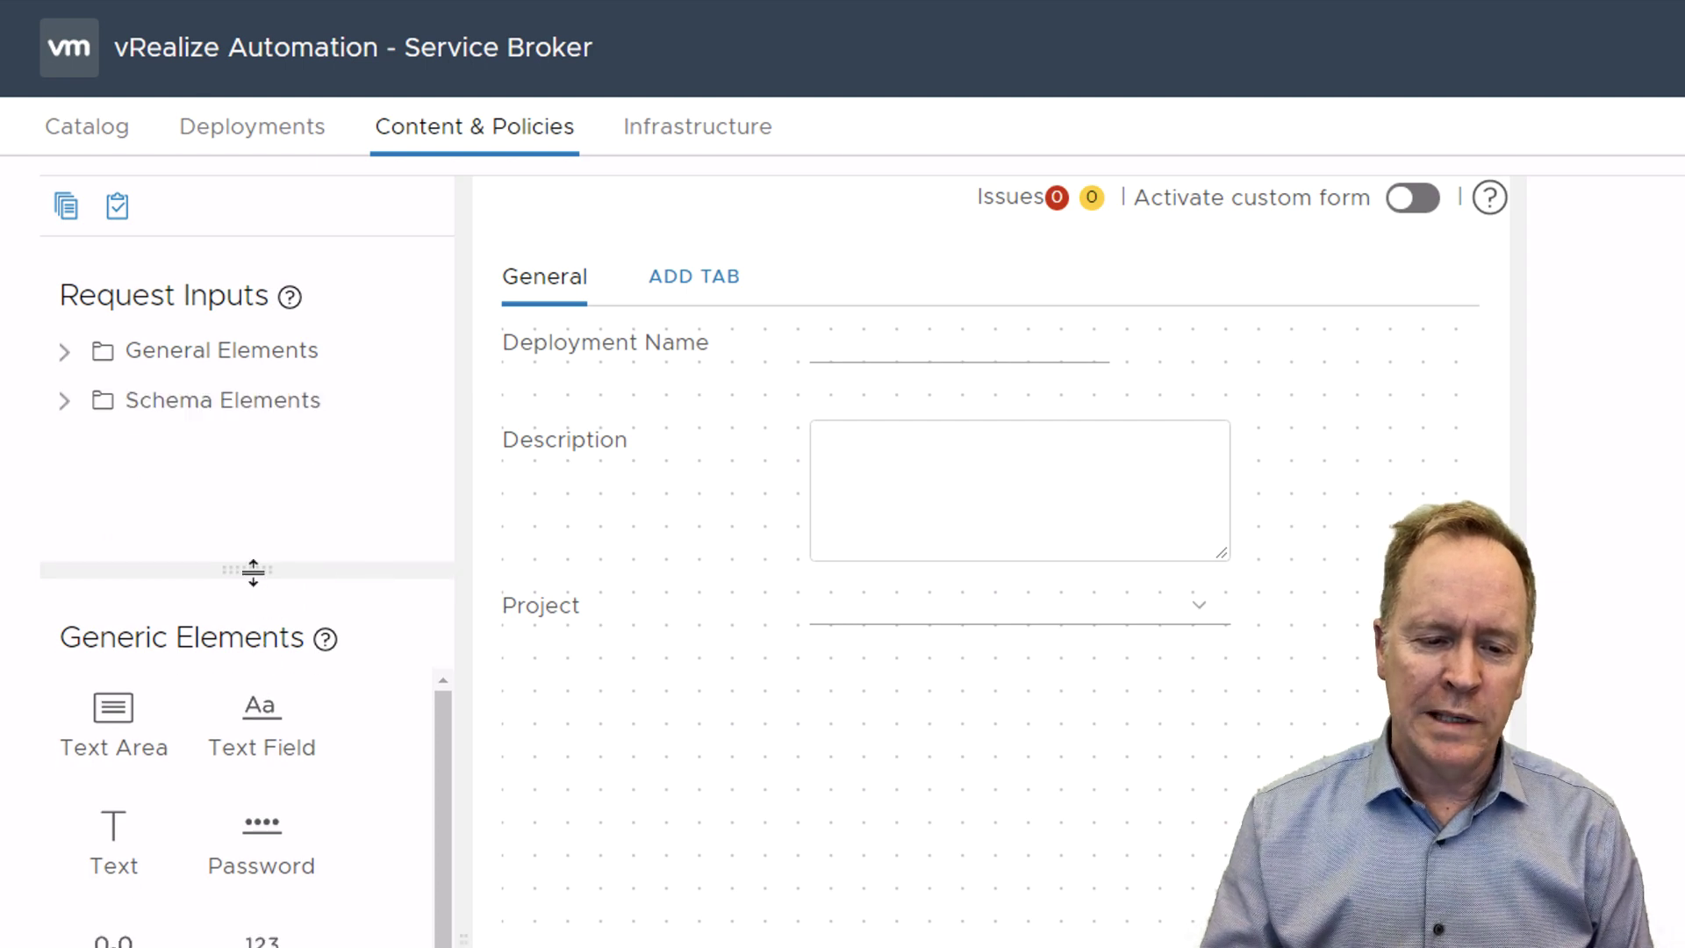
- Add a generic Text element below the Project field and review its available display types
drag(247, 568, 248, 488)
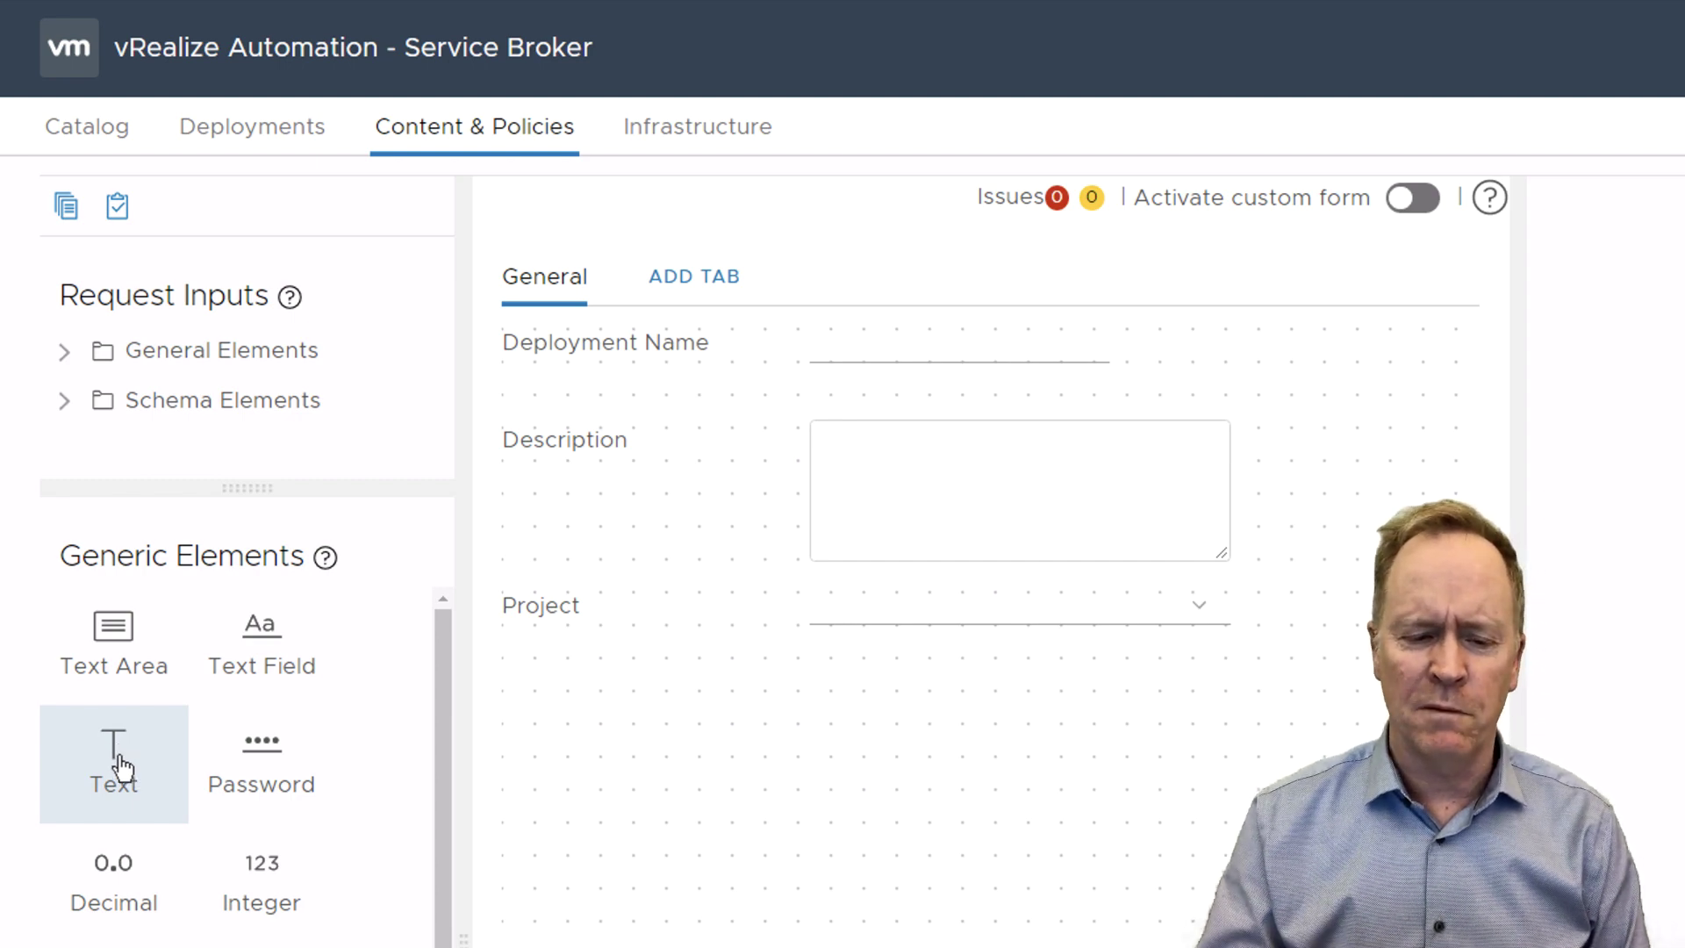
drag(113, 763, 586, 741)
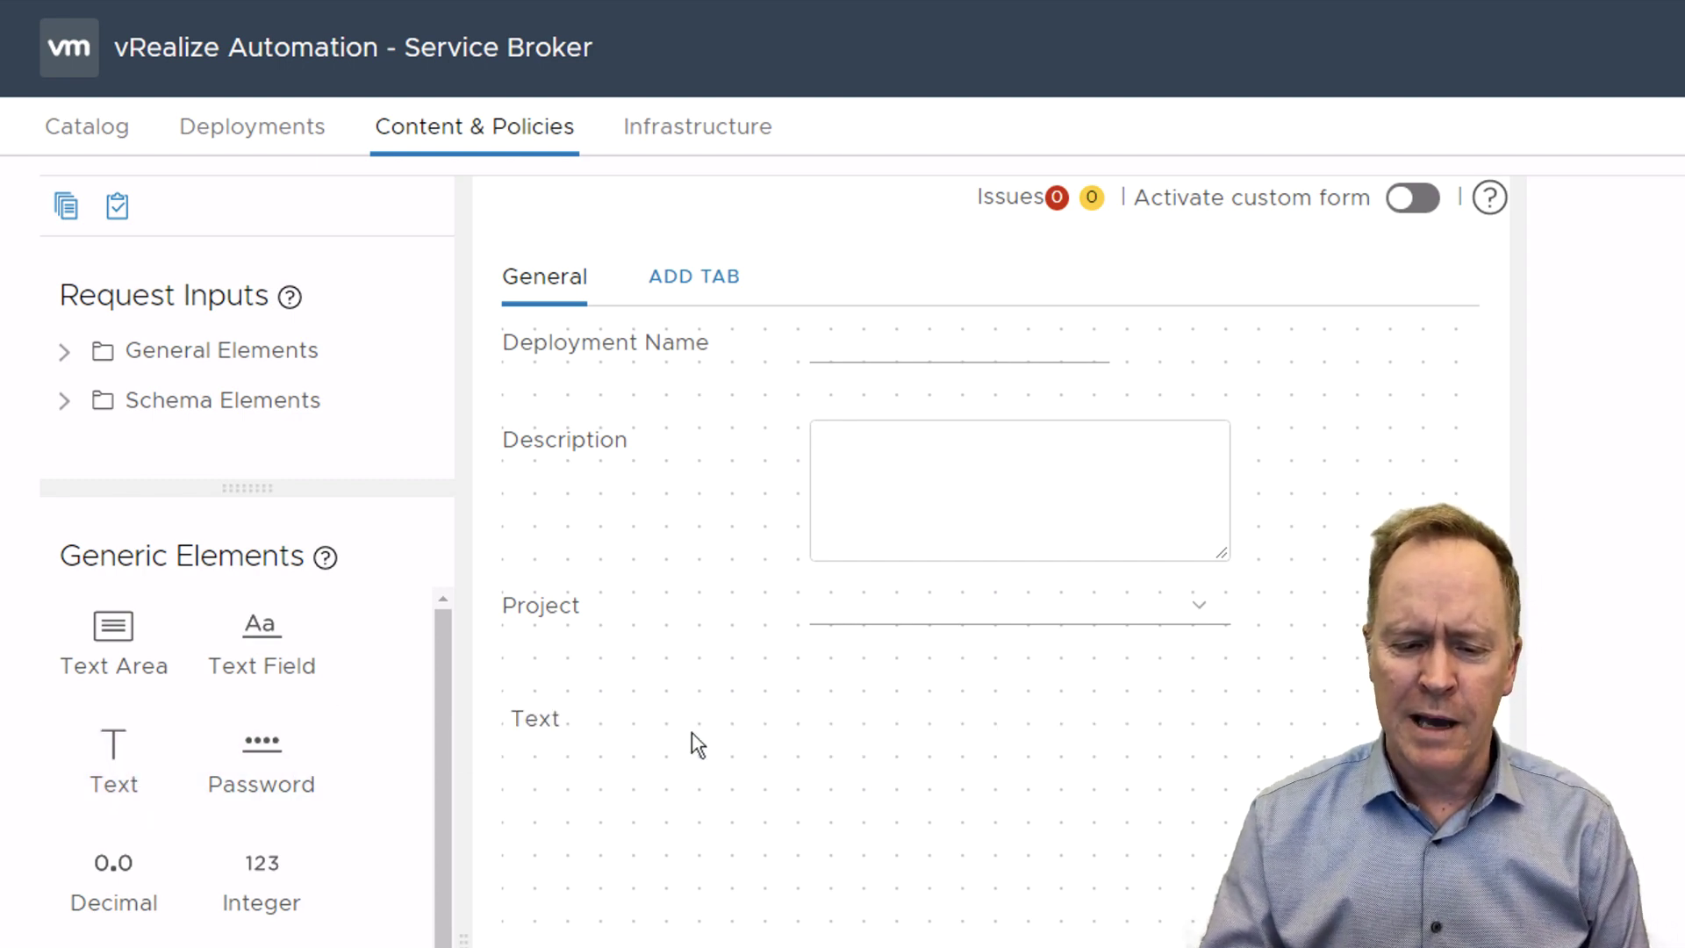
click(551, 716)
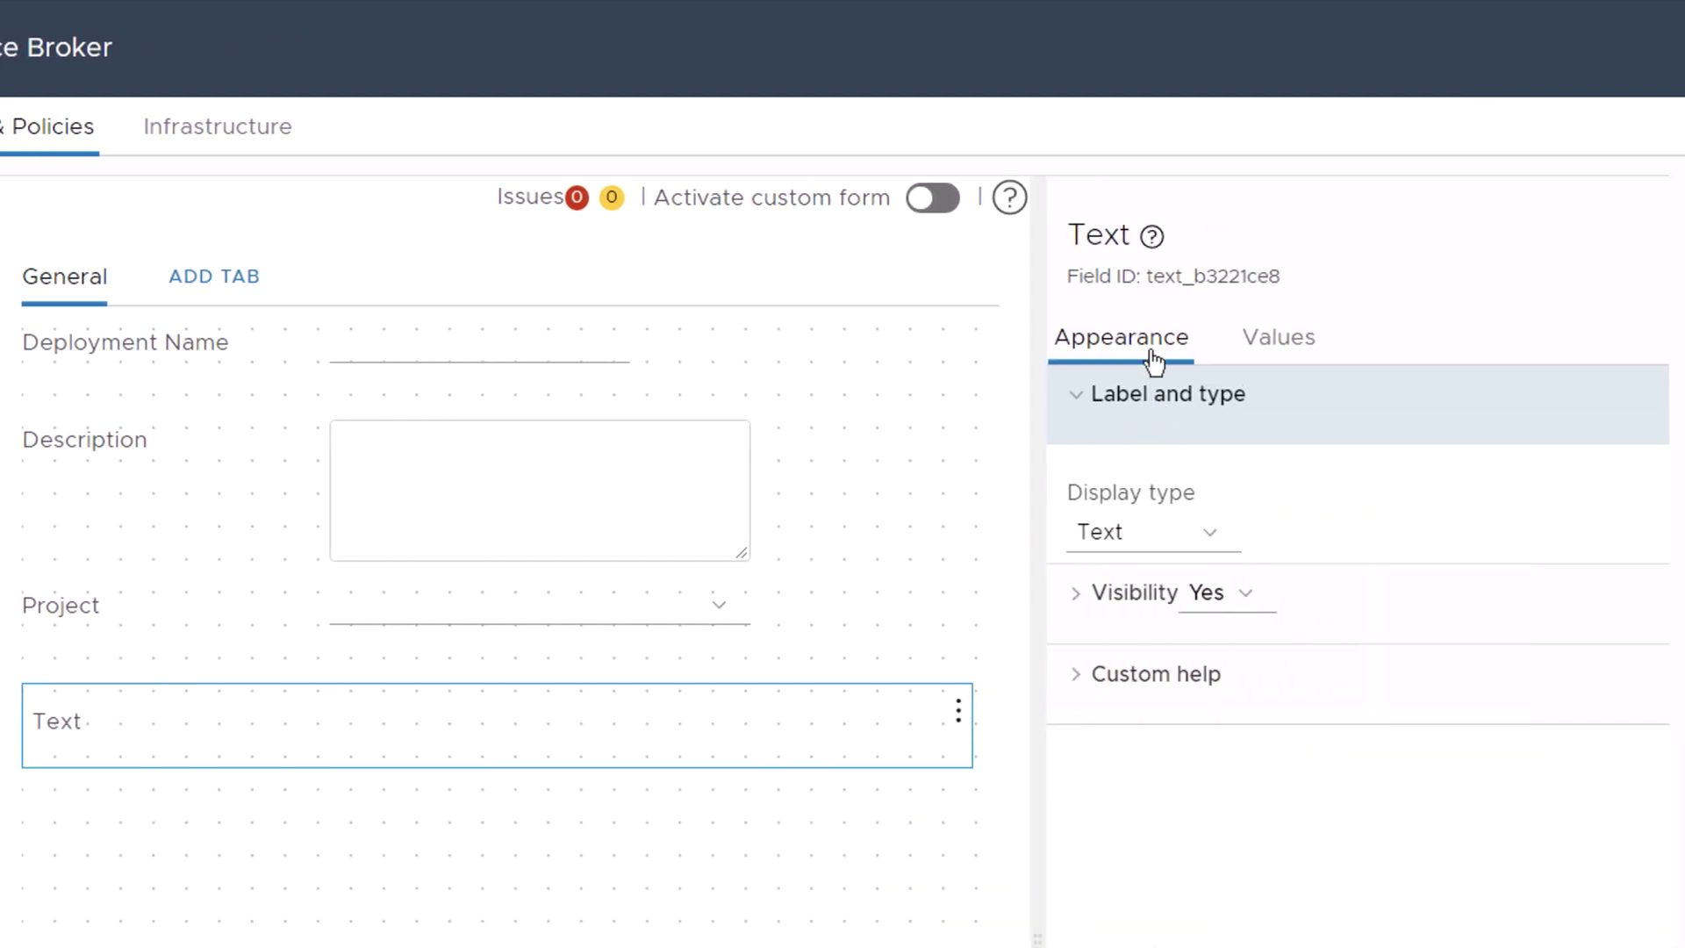
click(1211, 542)
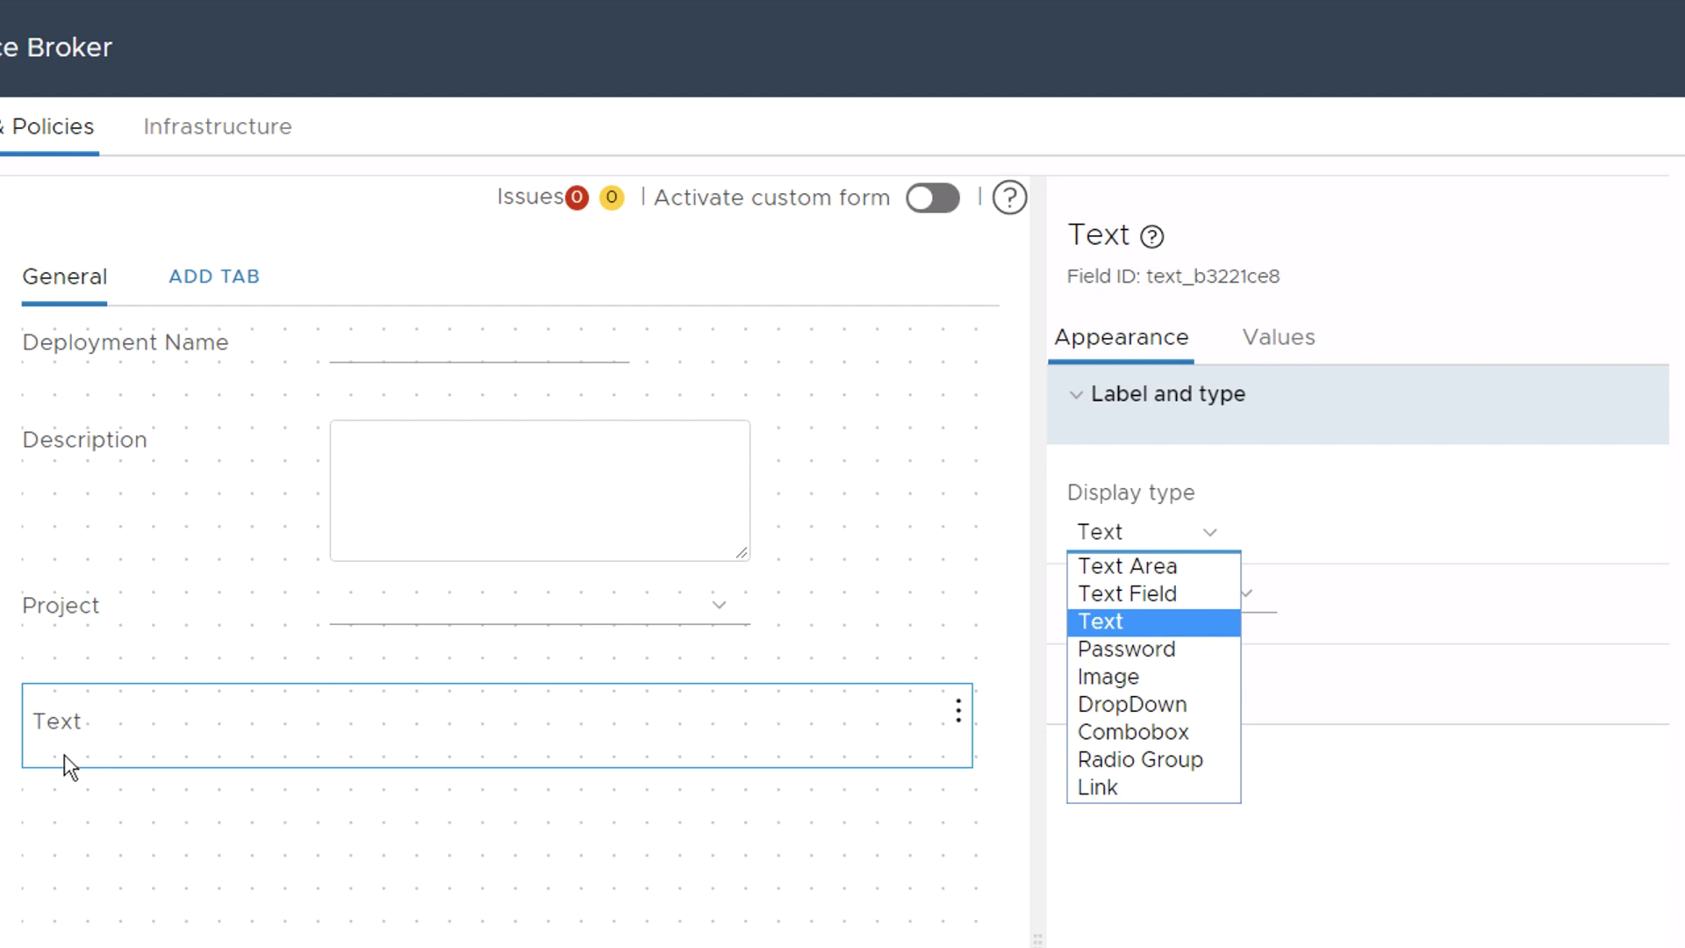
click(1248, 487)
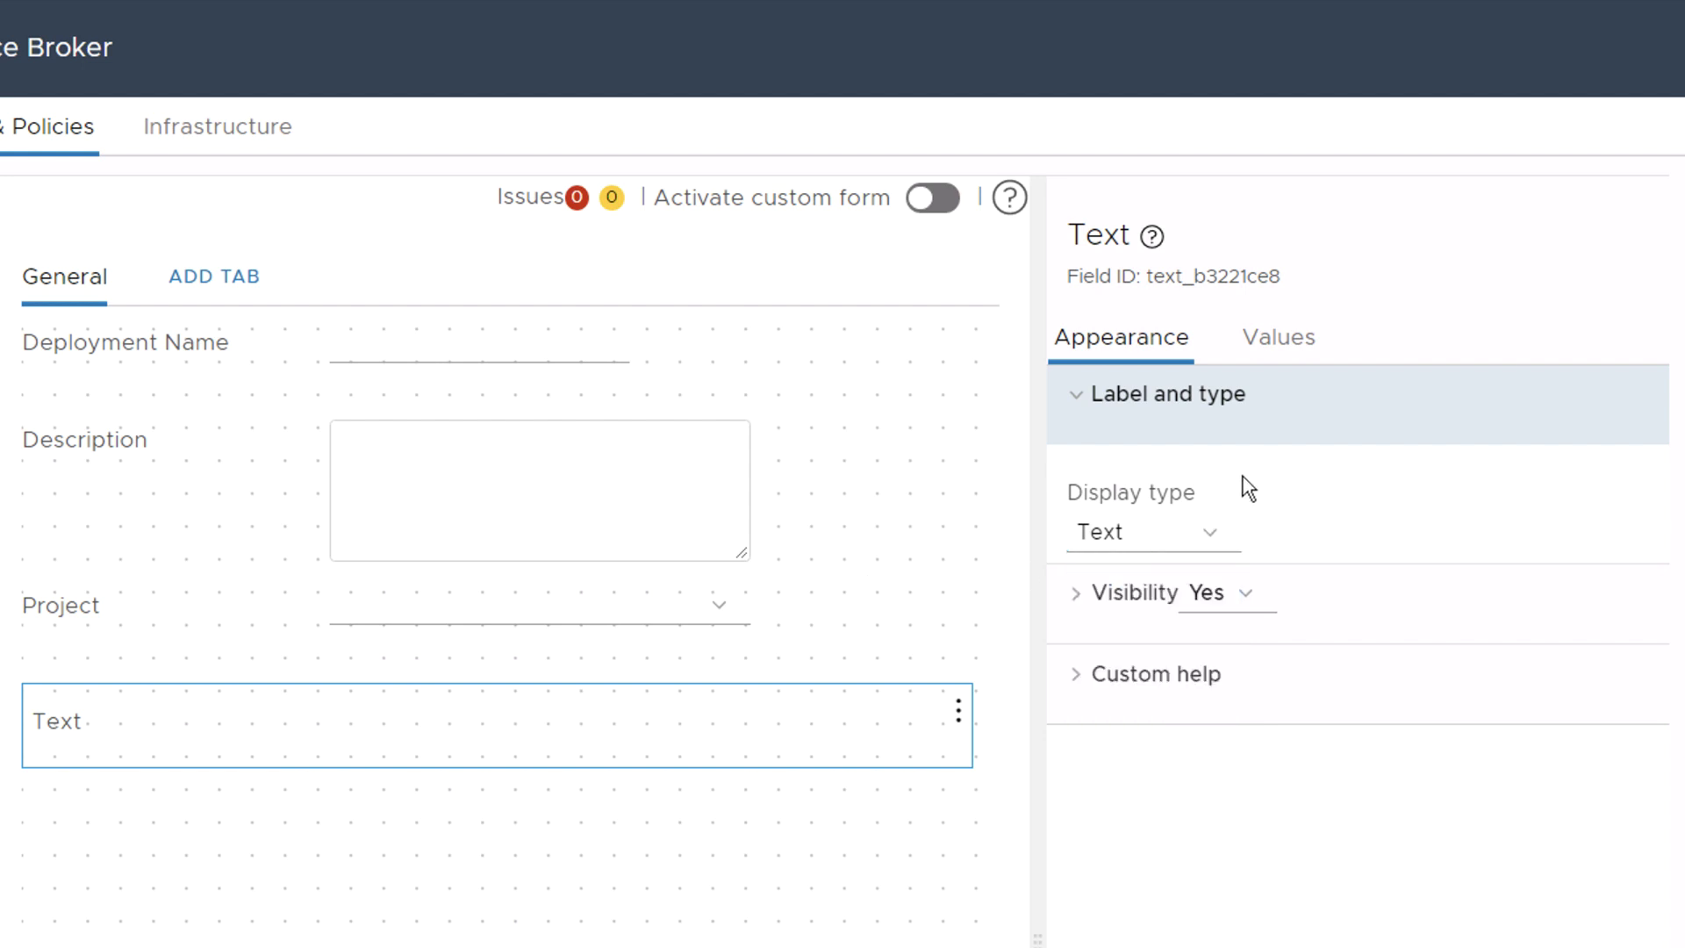
- Set the Text element's default value to "Hello, world!!!", and delete the element from the form
click(1282, 361)
click(1255, 393)
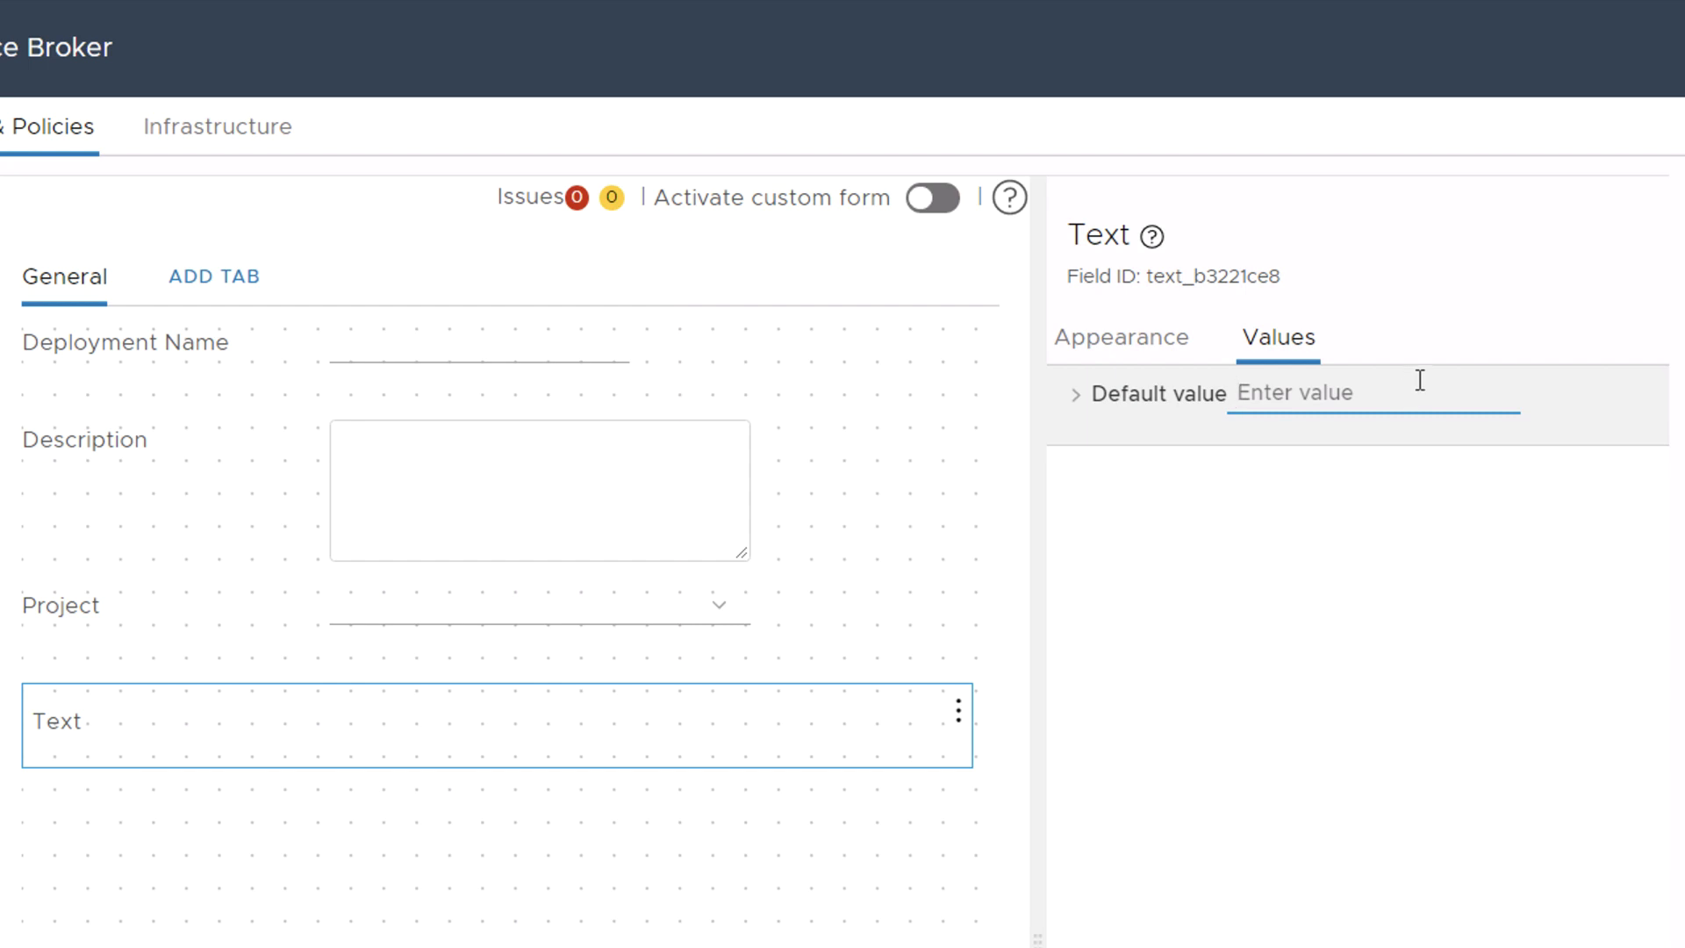
text(Hello, worl)
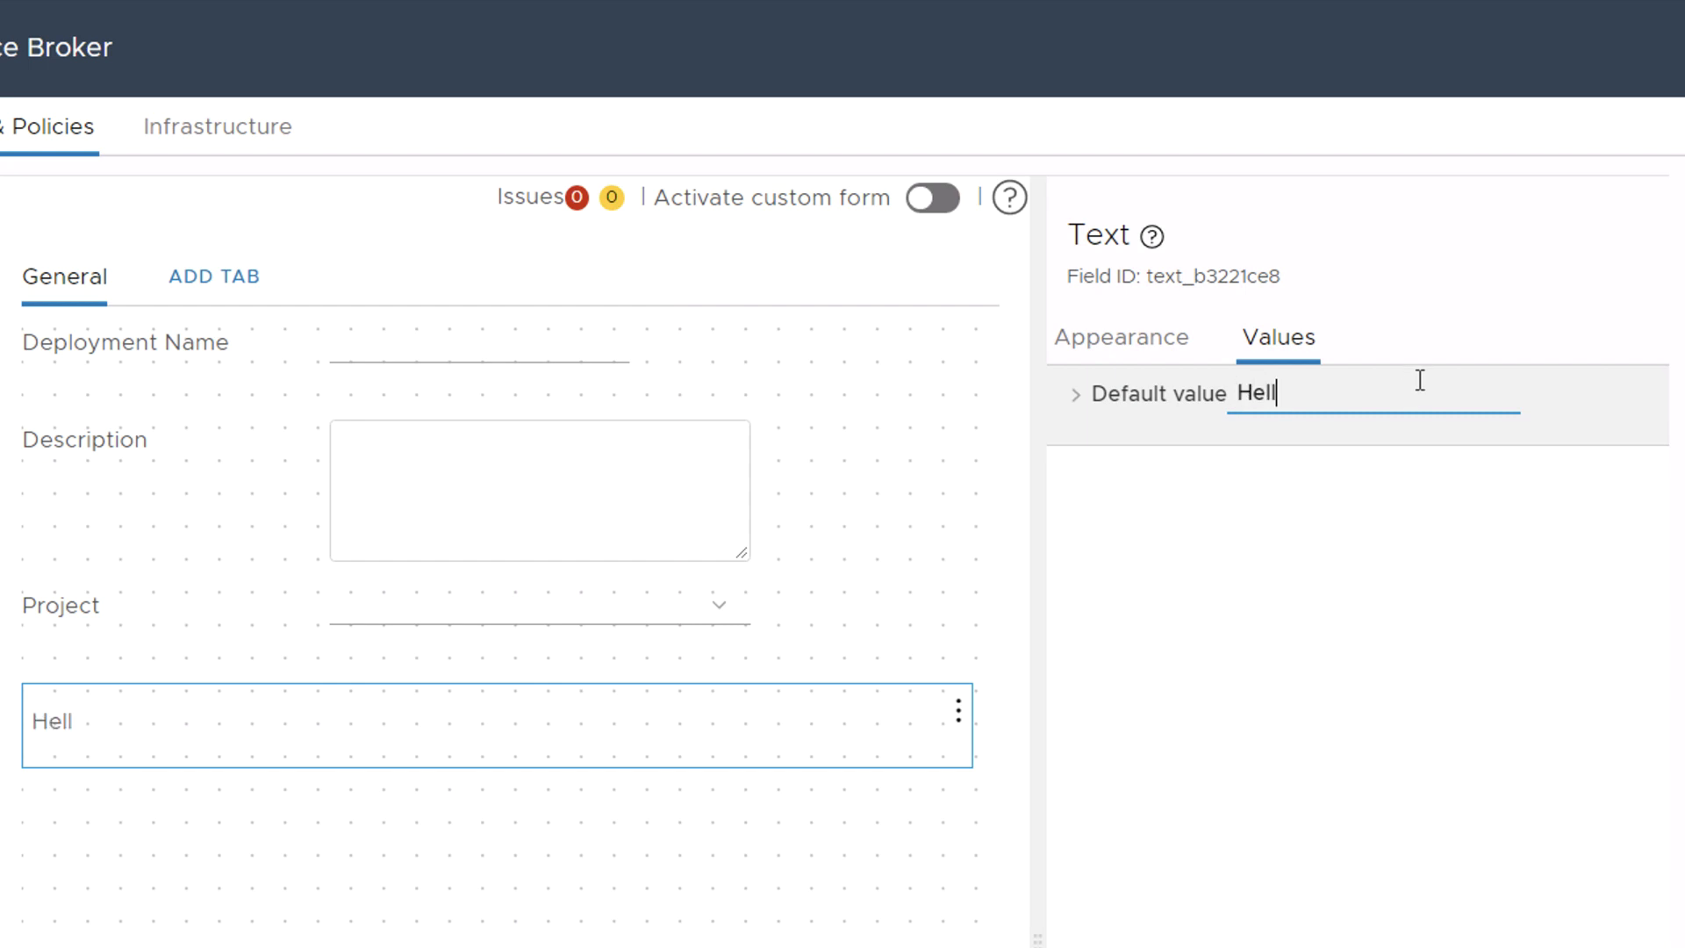
text(d!!!)
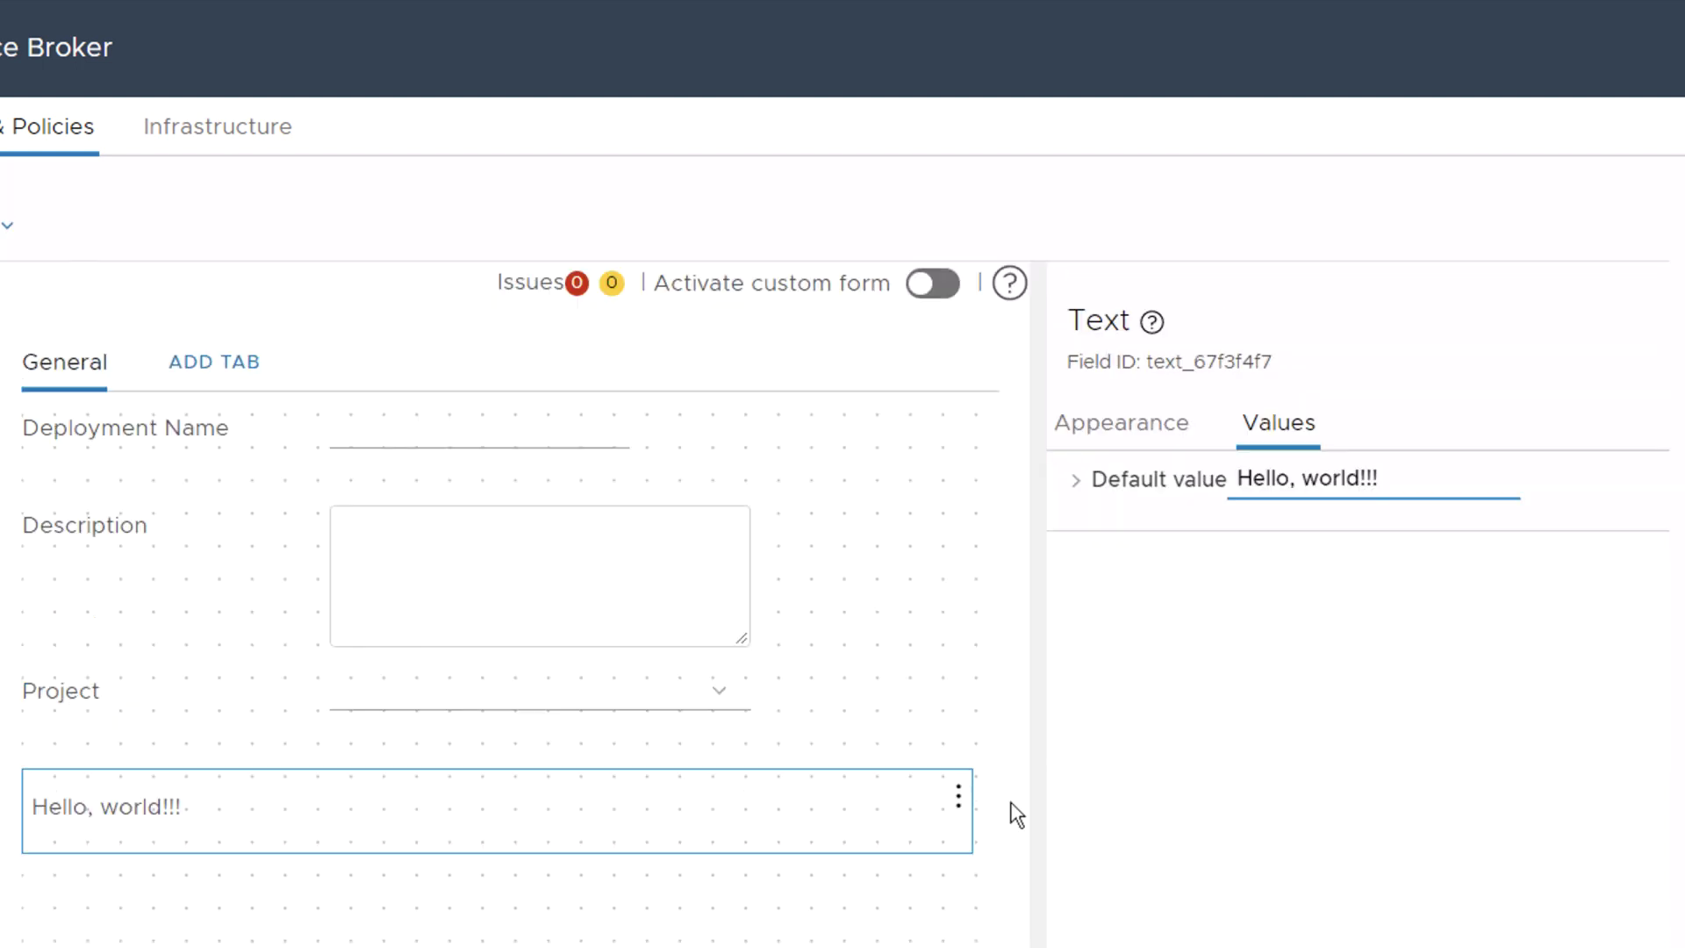
click(960, 800)
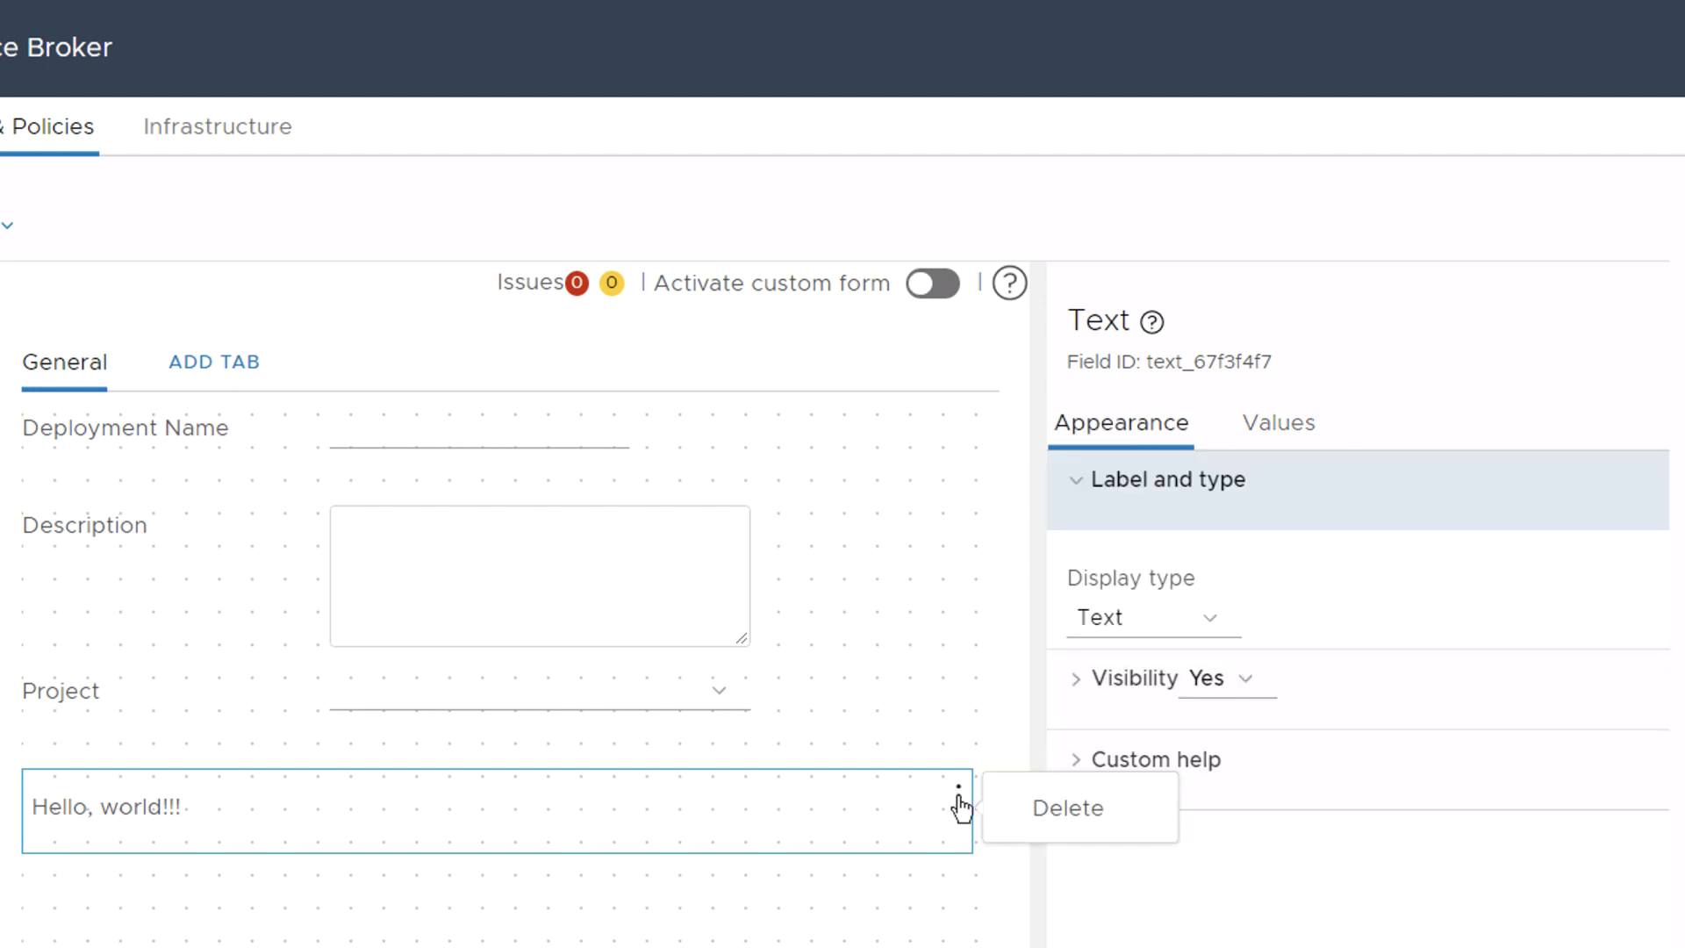
click(1031, 809)
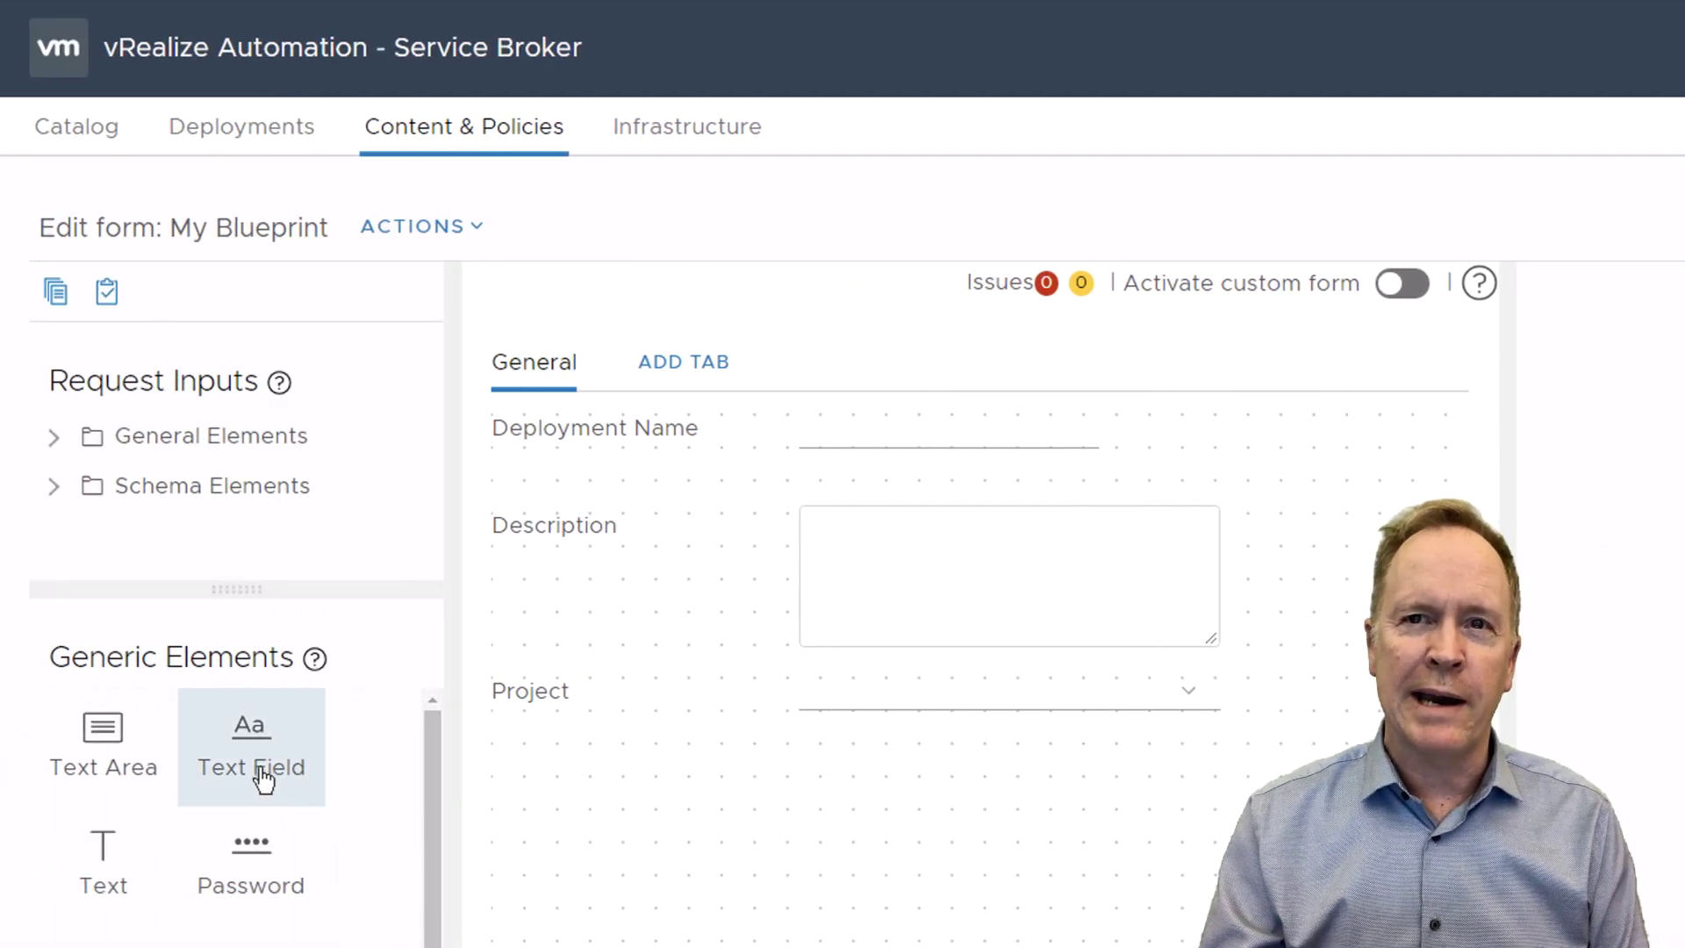
- Add a Text Field labelled "User name" below the Project field and a Password element beneath it
drag(263, 772, 567, 809)
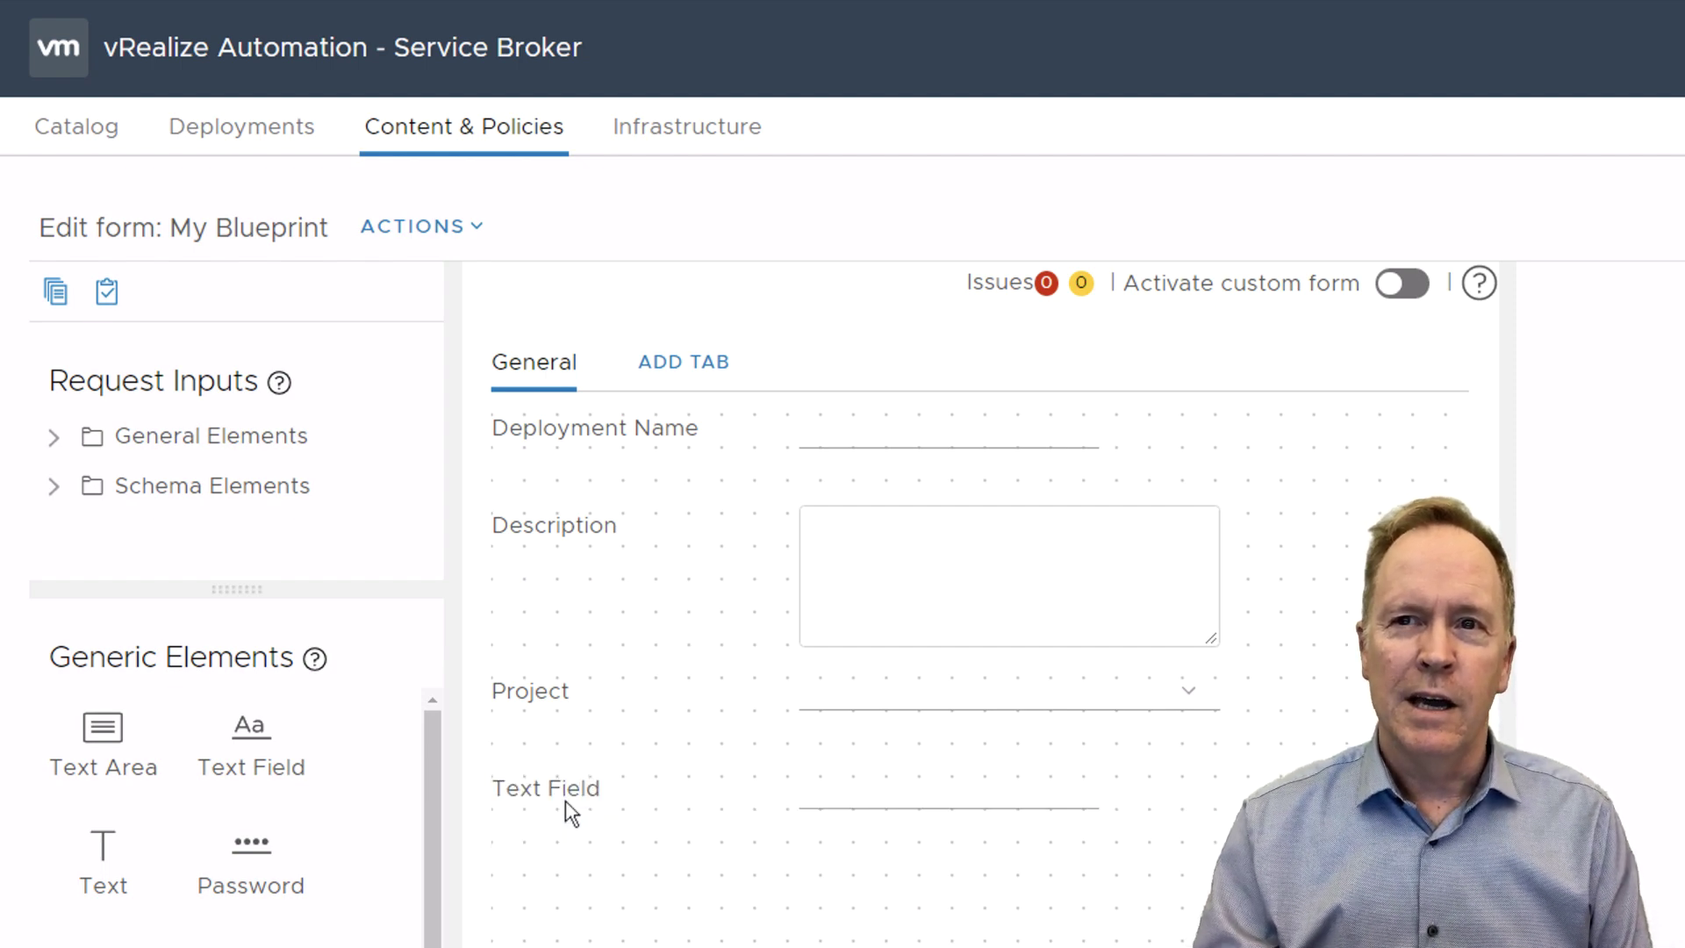
click(101, 790)
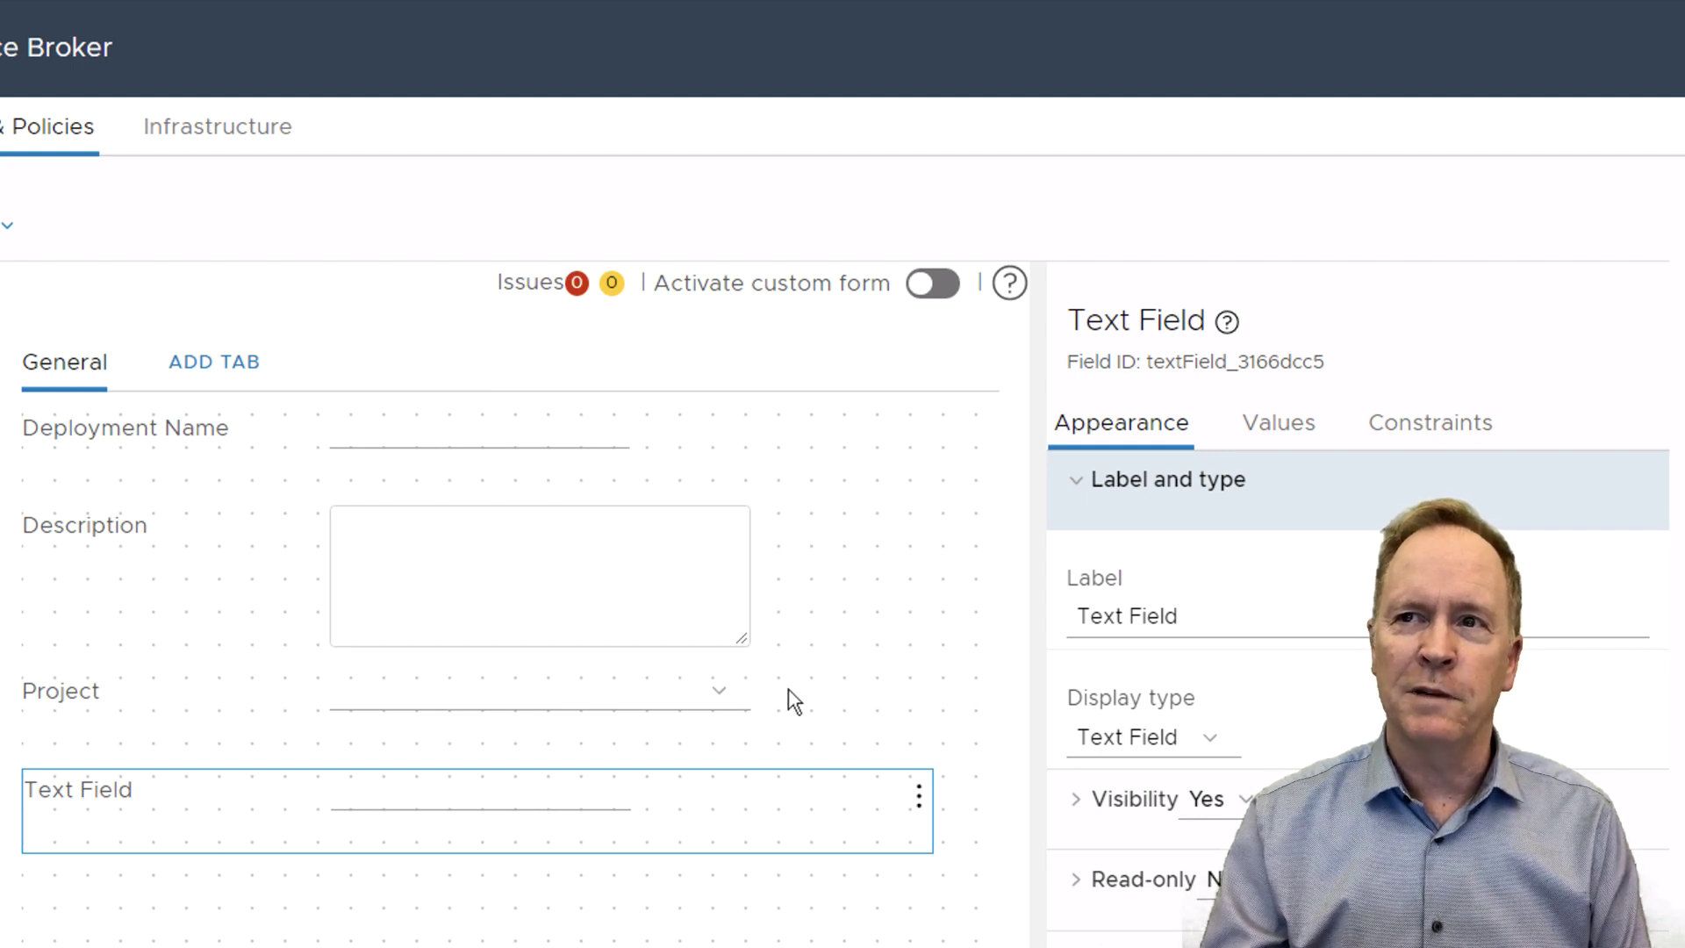
drag(1235, 622, 1071, 614)
text(User name)
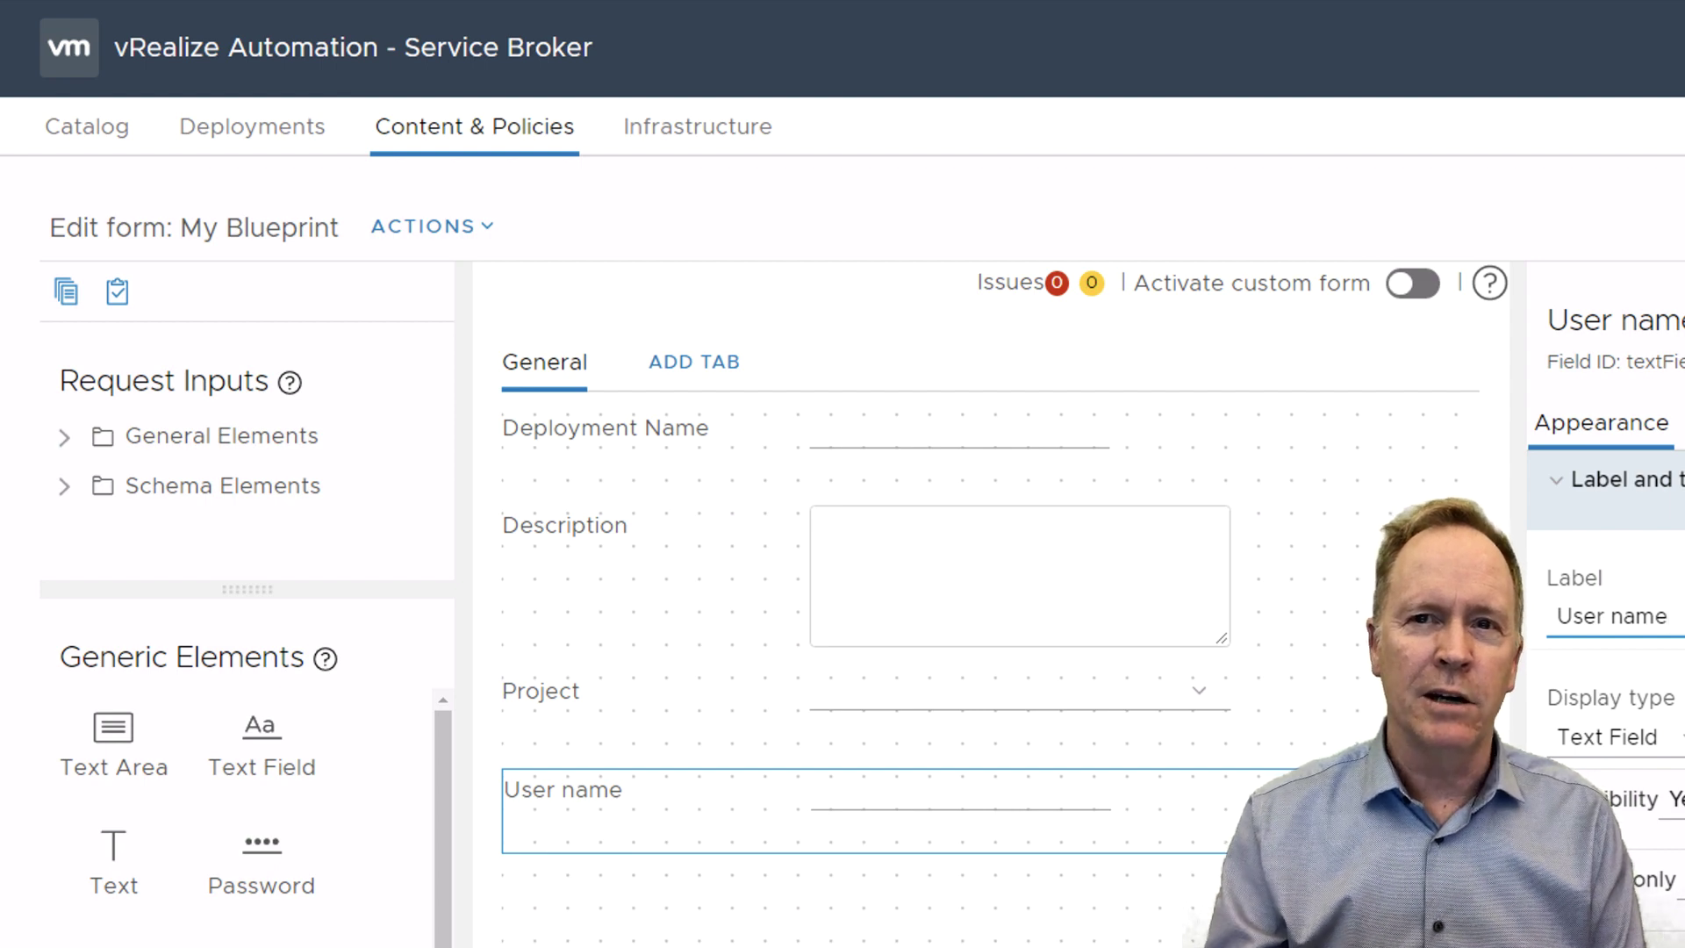
drag(254, 864, 628, 943)
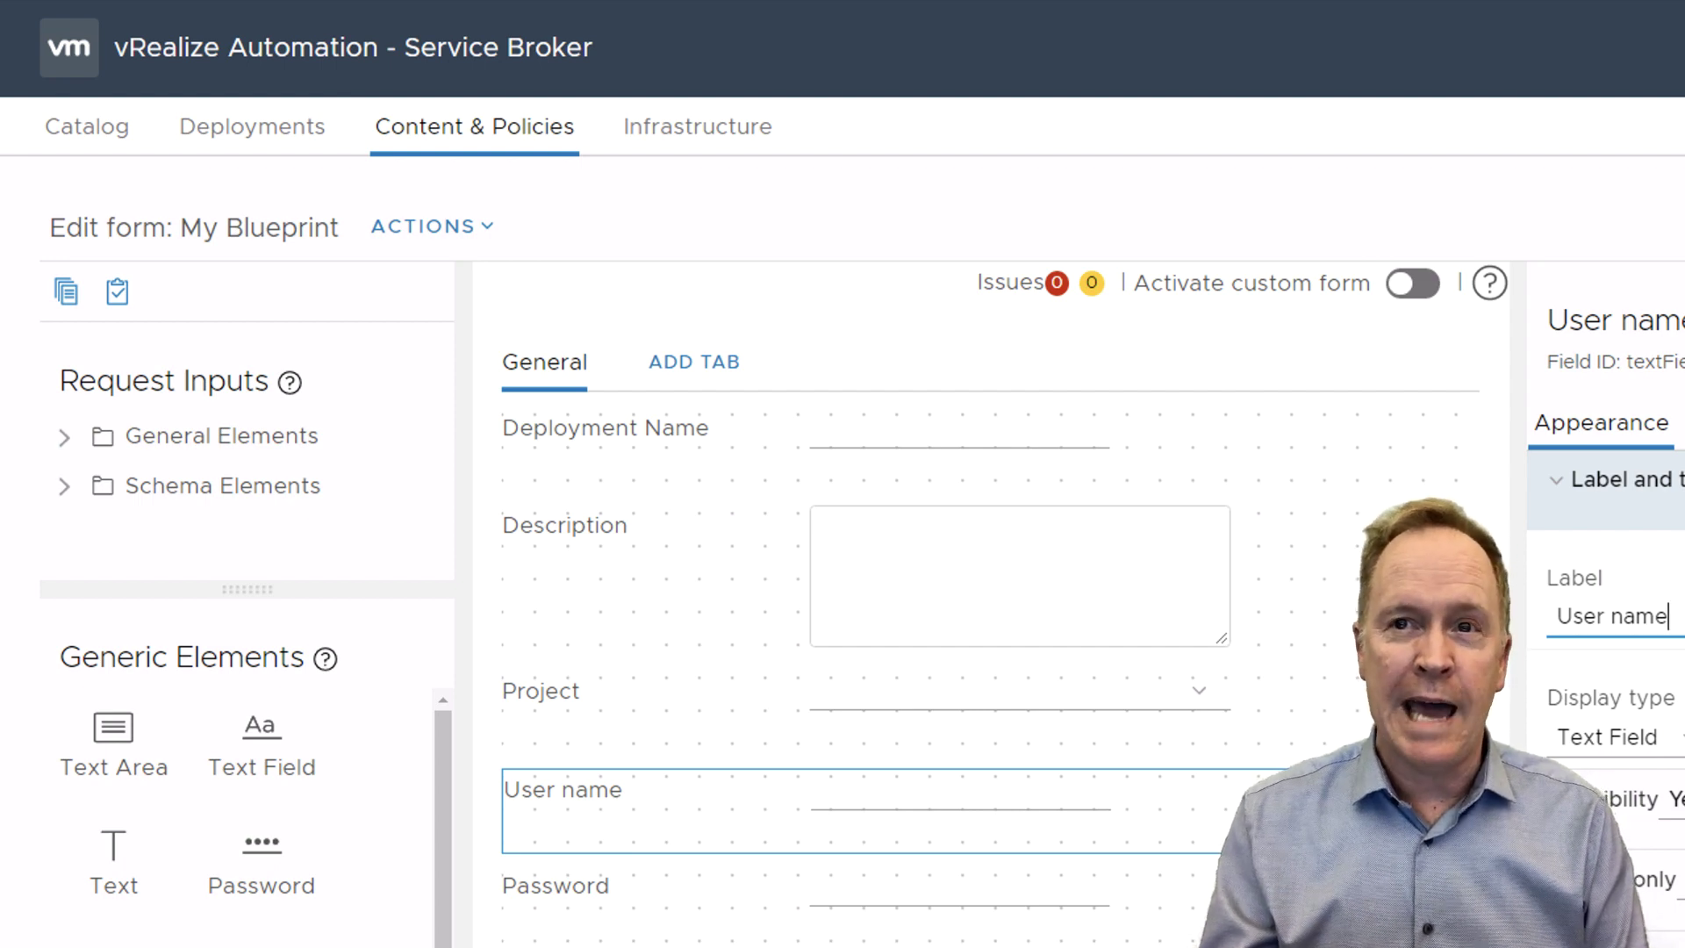
- Try out the new form fields by entering a sample user name and a password in them
click(856, 792)
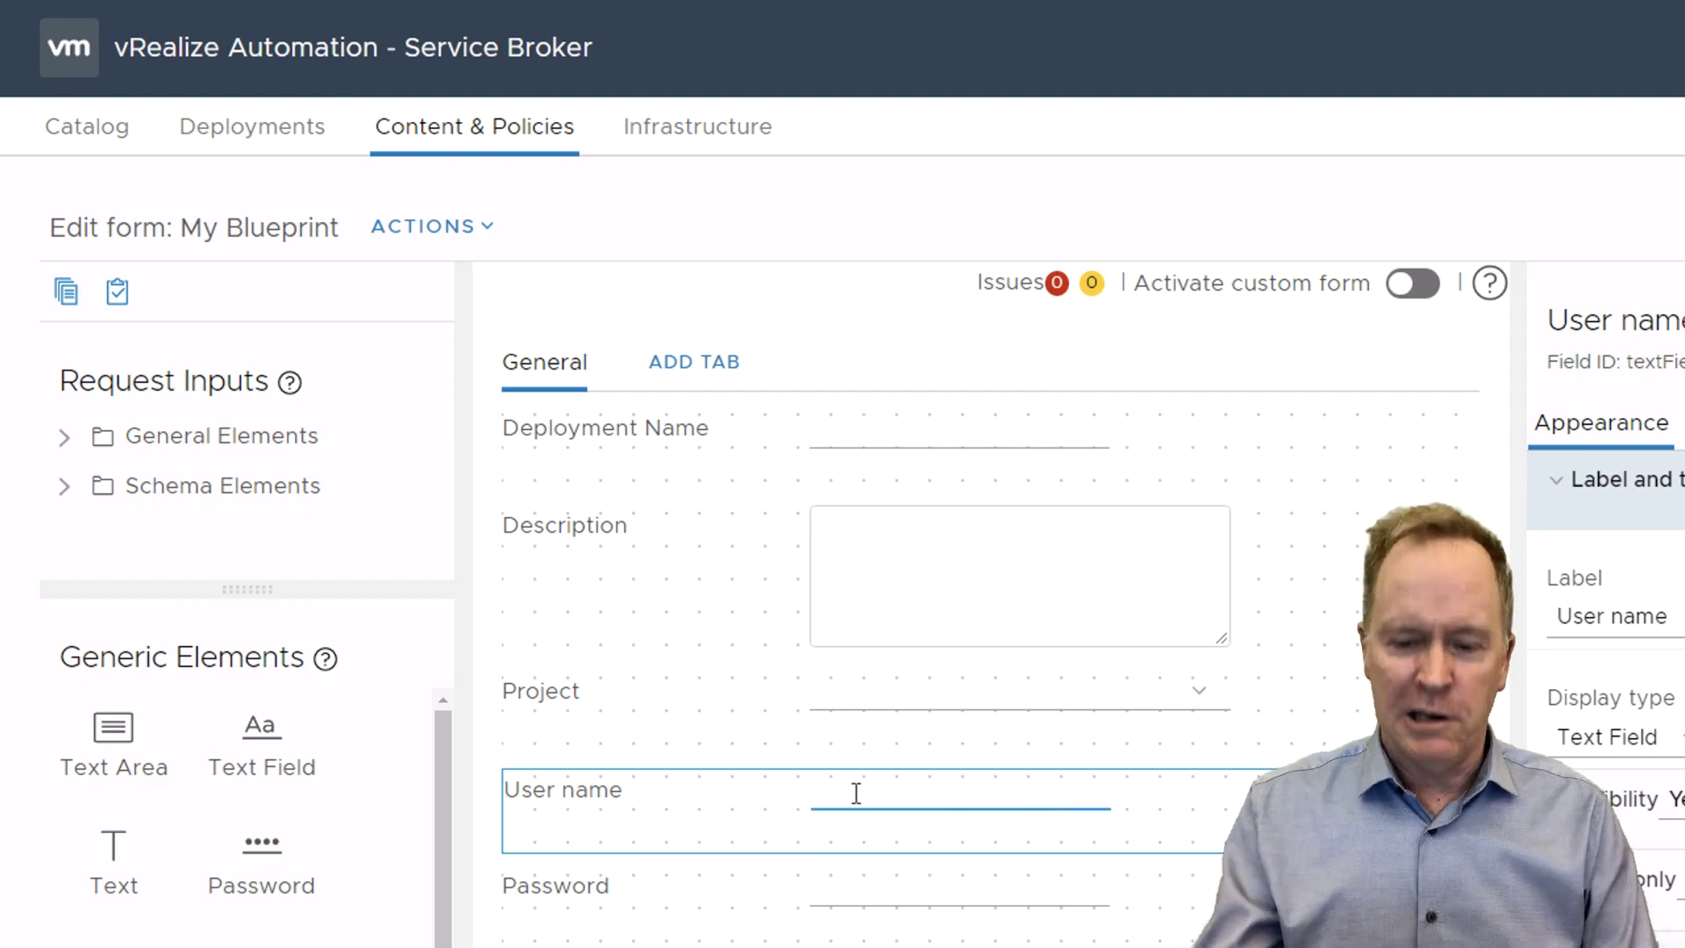
text(brianw)
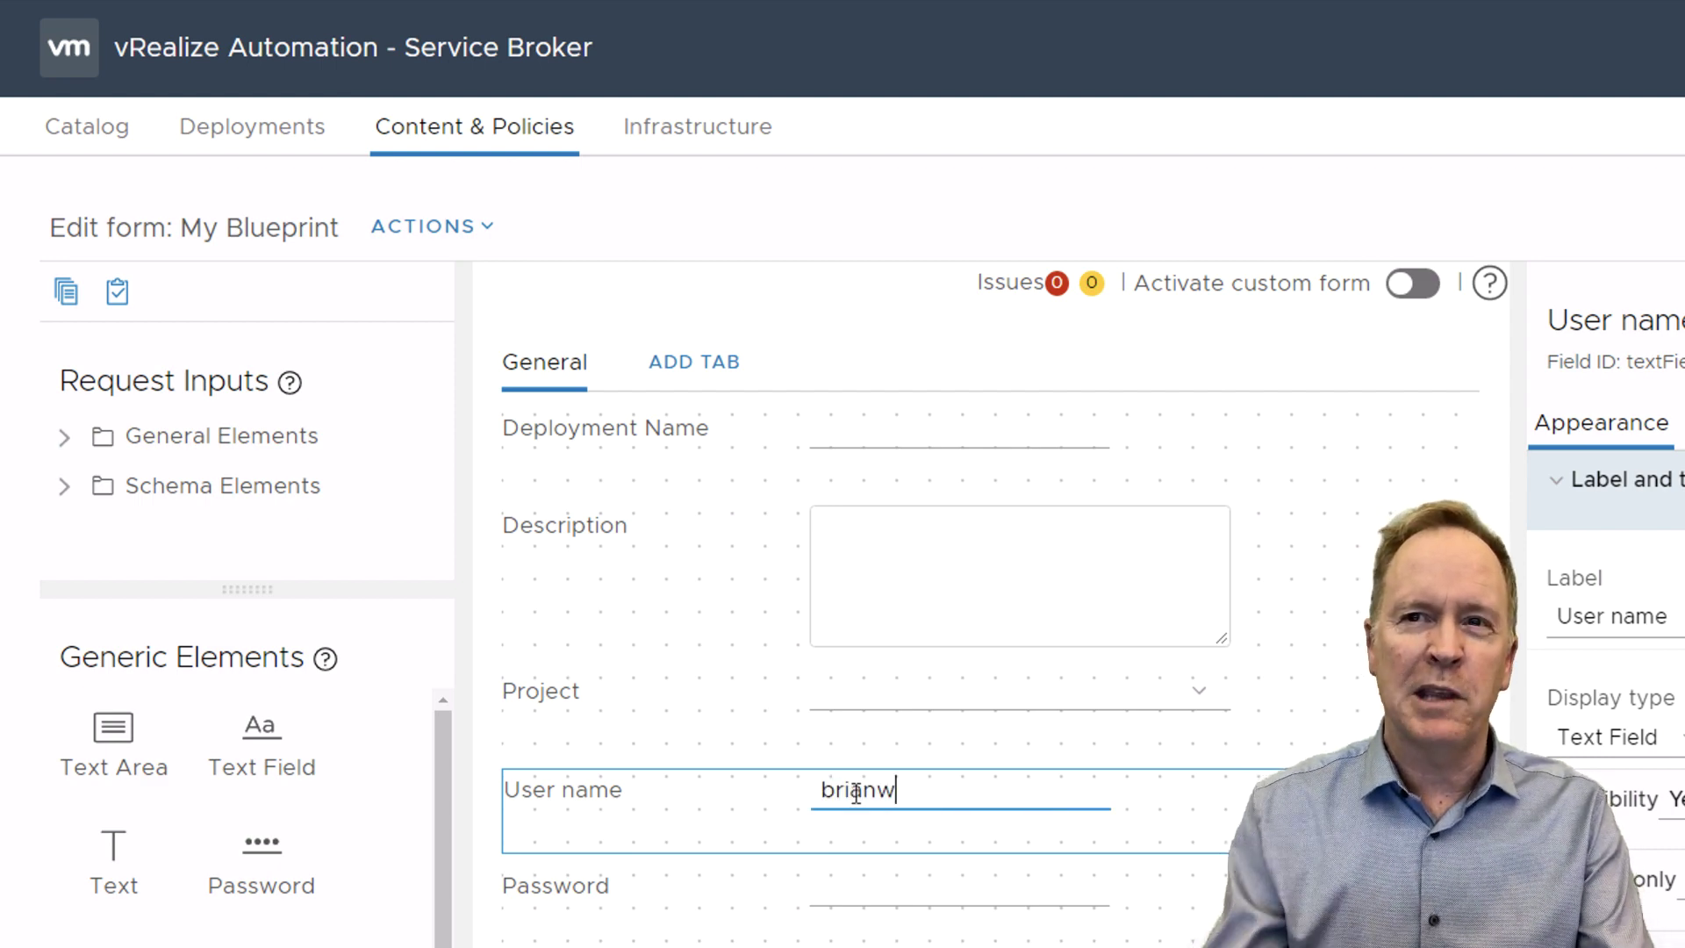
click(863, 890)
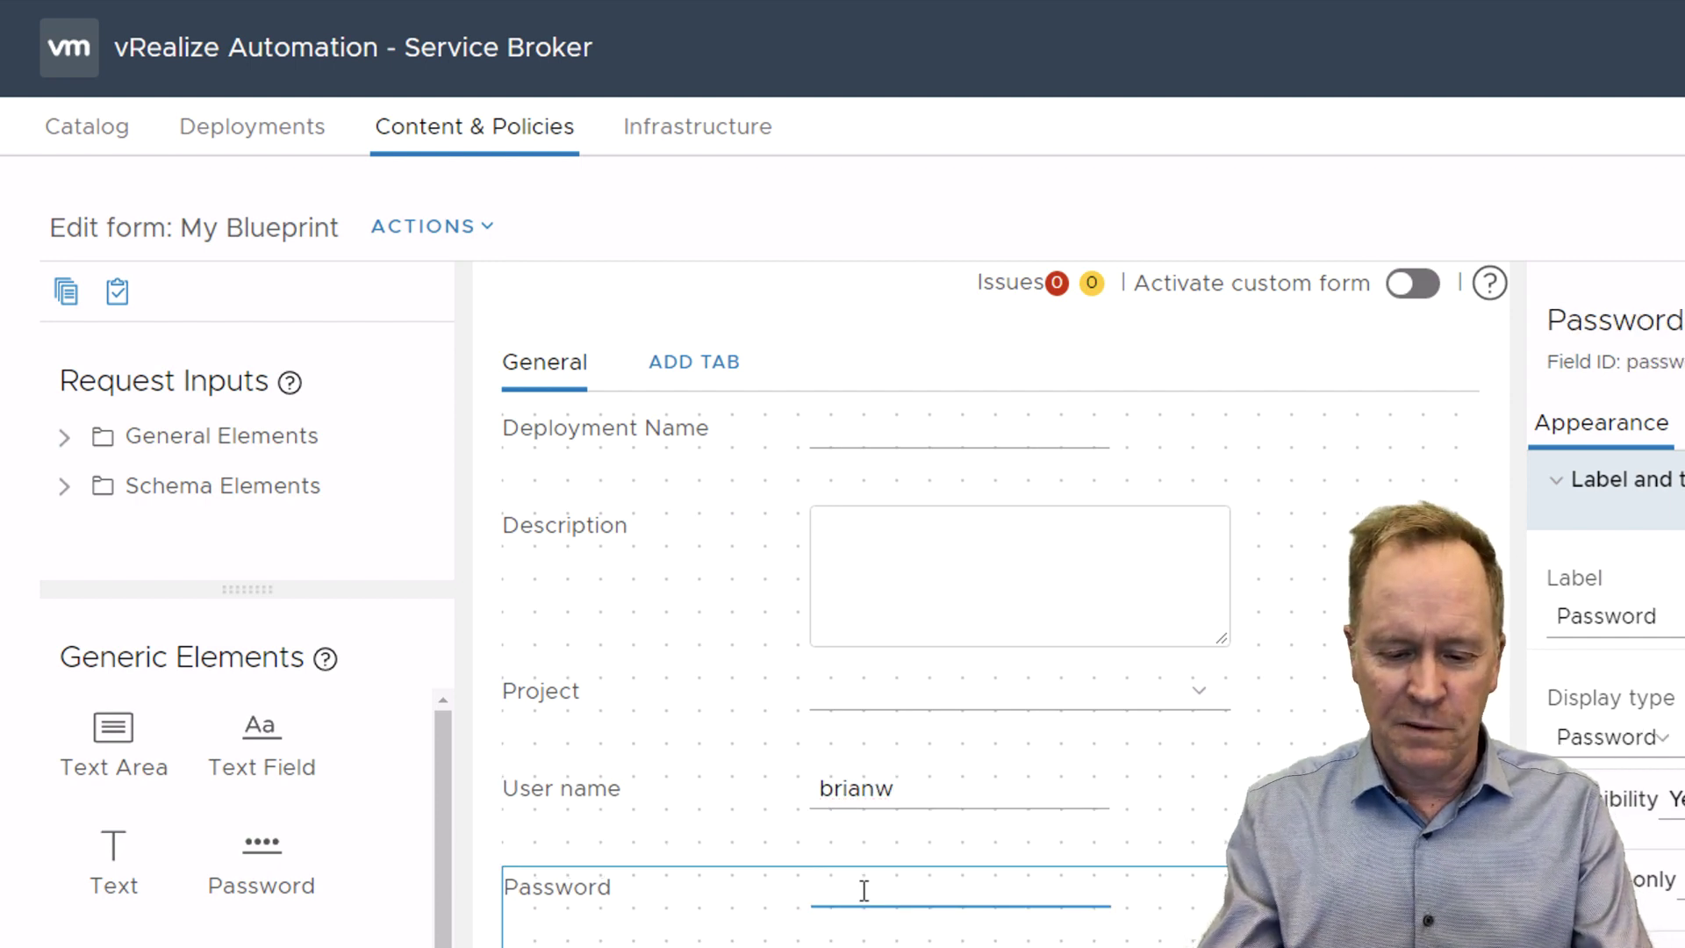
text(••••••••••••••••••••••)
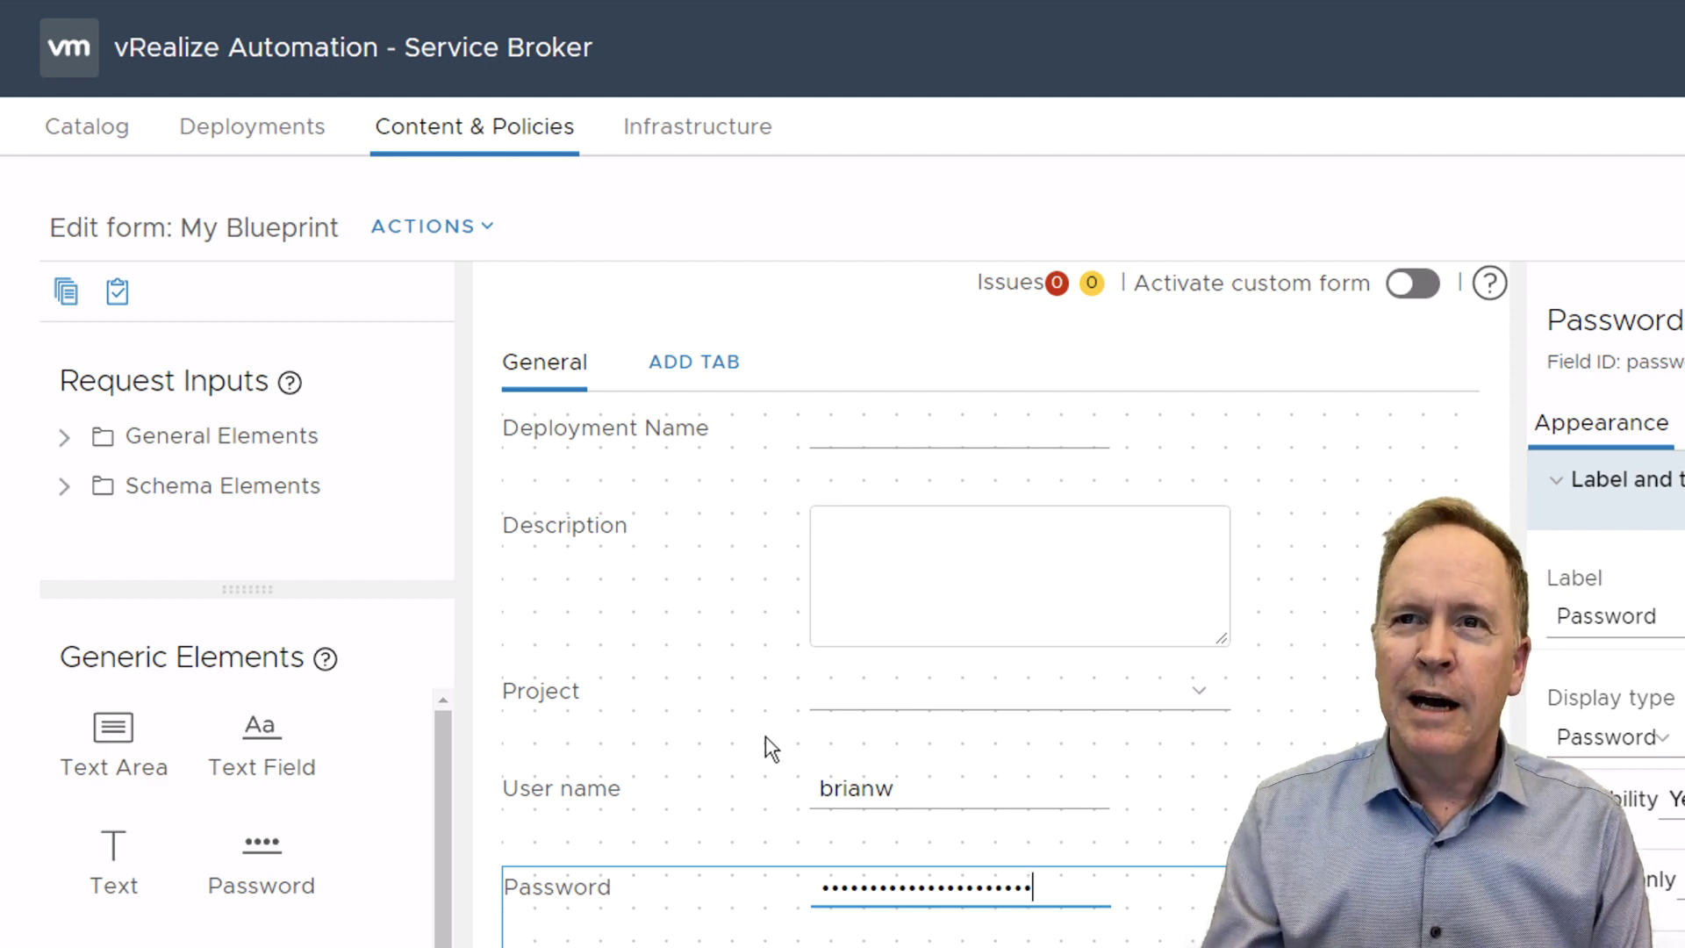
- Add a second tab to the form and title it "Groceries"
click(691, 364)
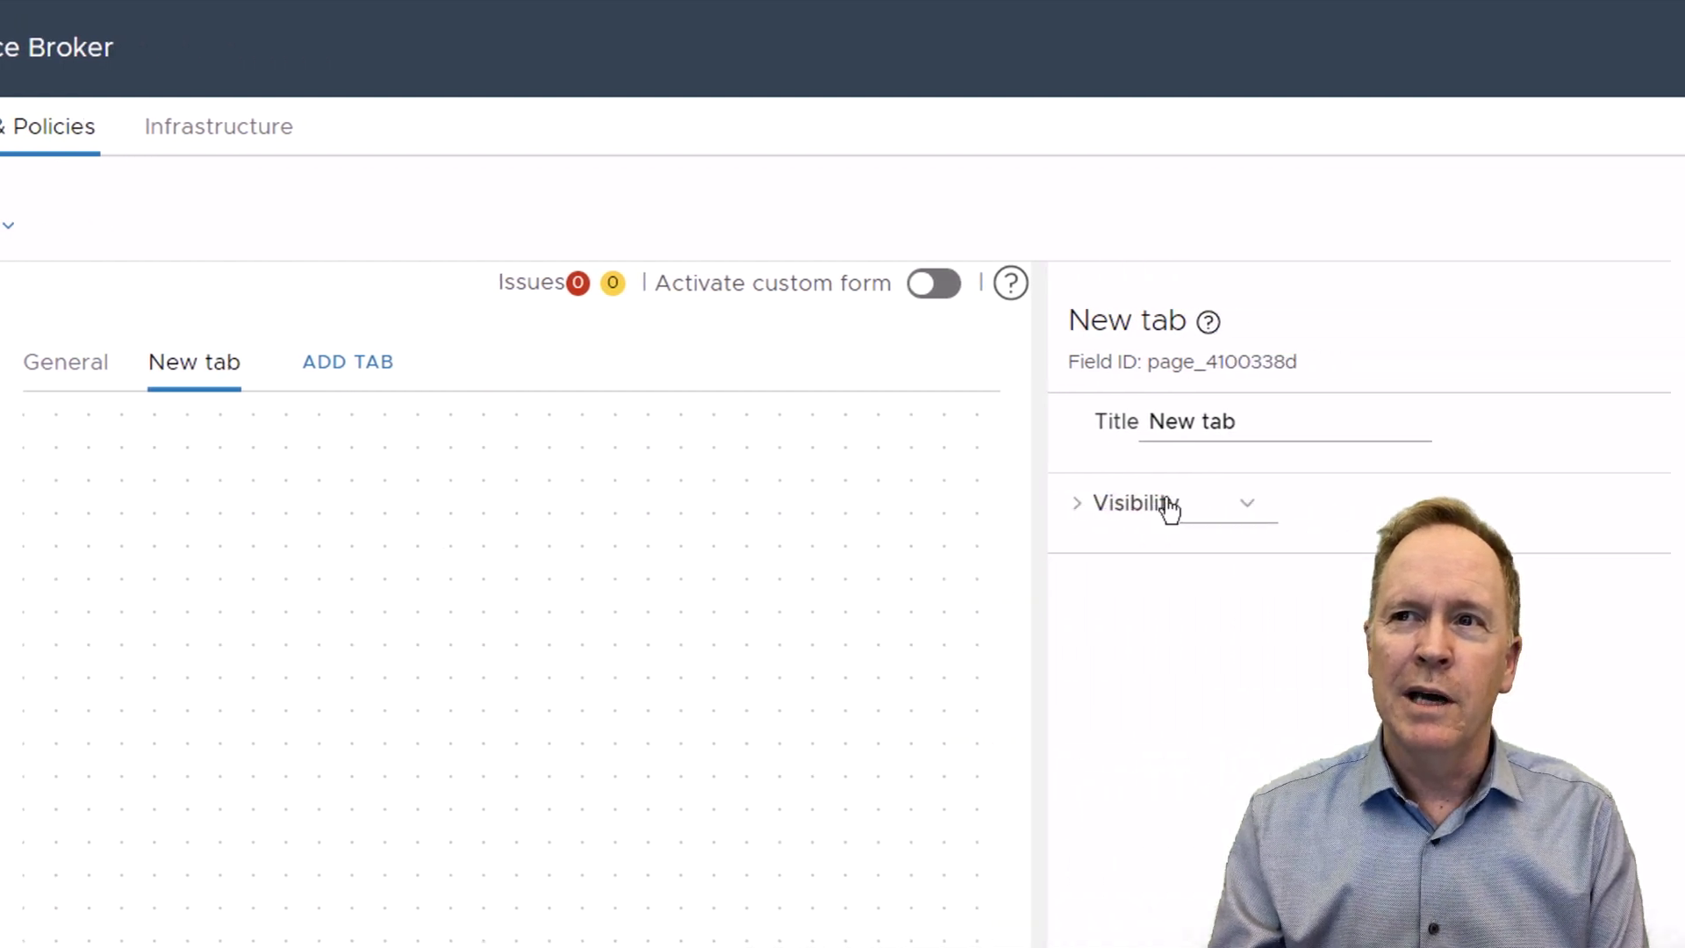
click(1272, 417)
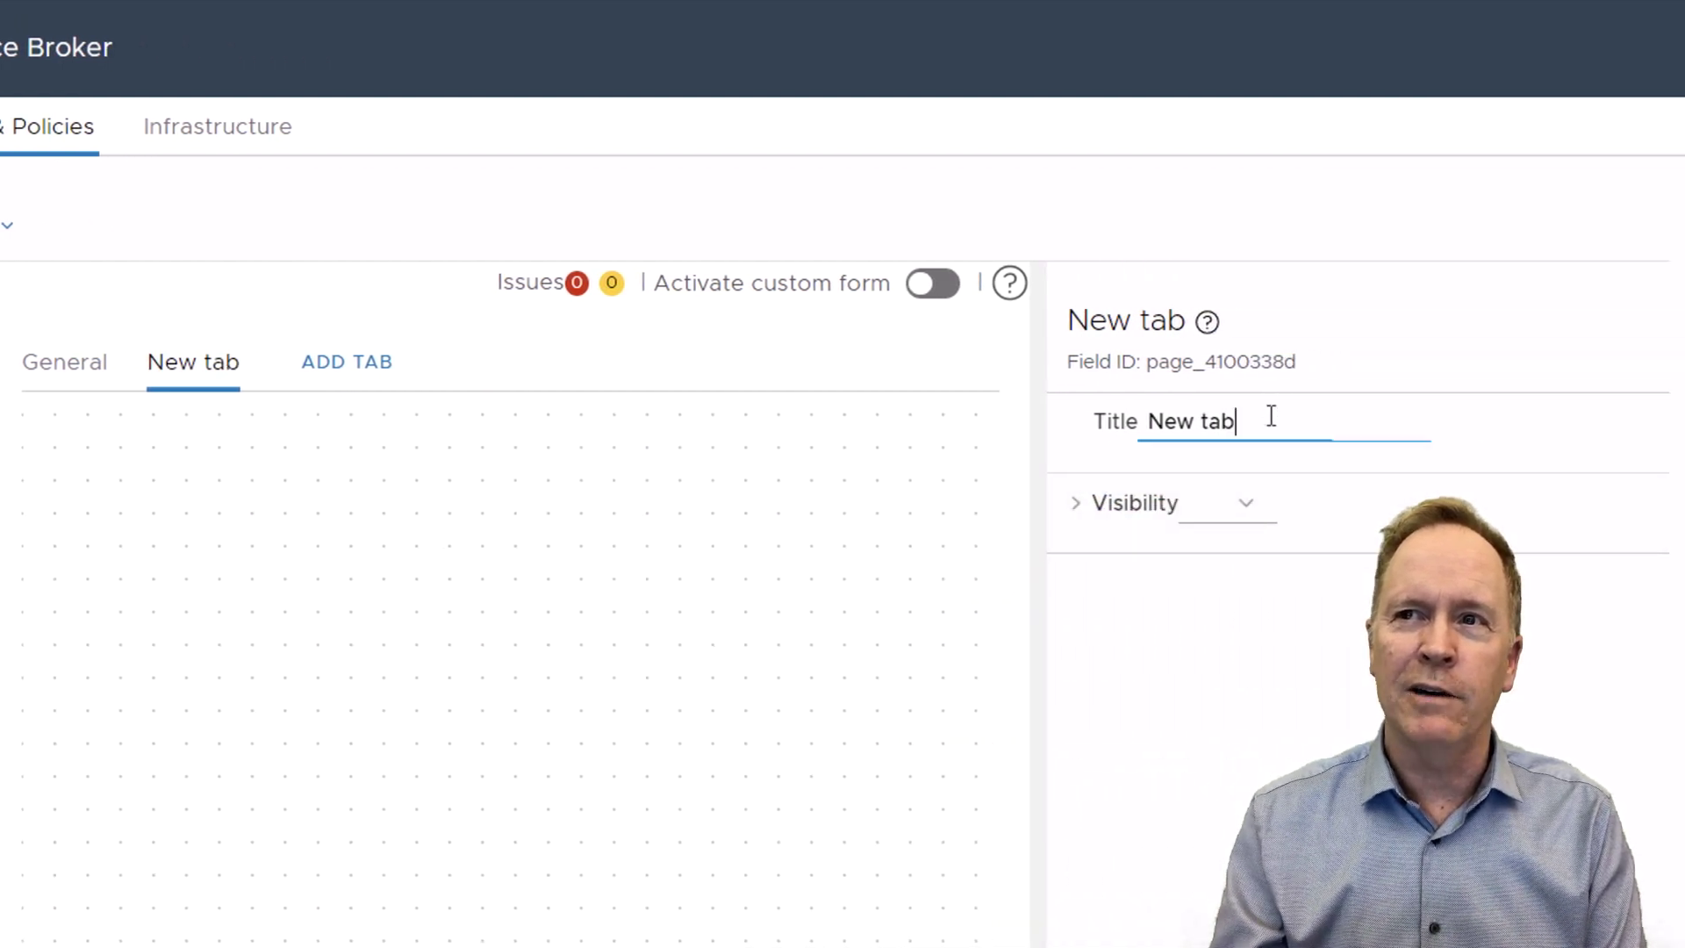
key(BackSpace)
key(BackSpace)
key(BackSpace)
key(BackSpace)
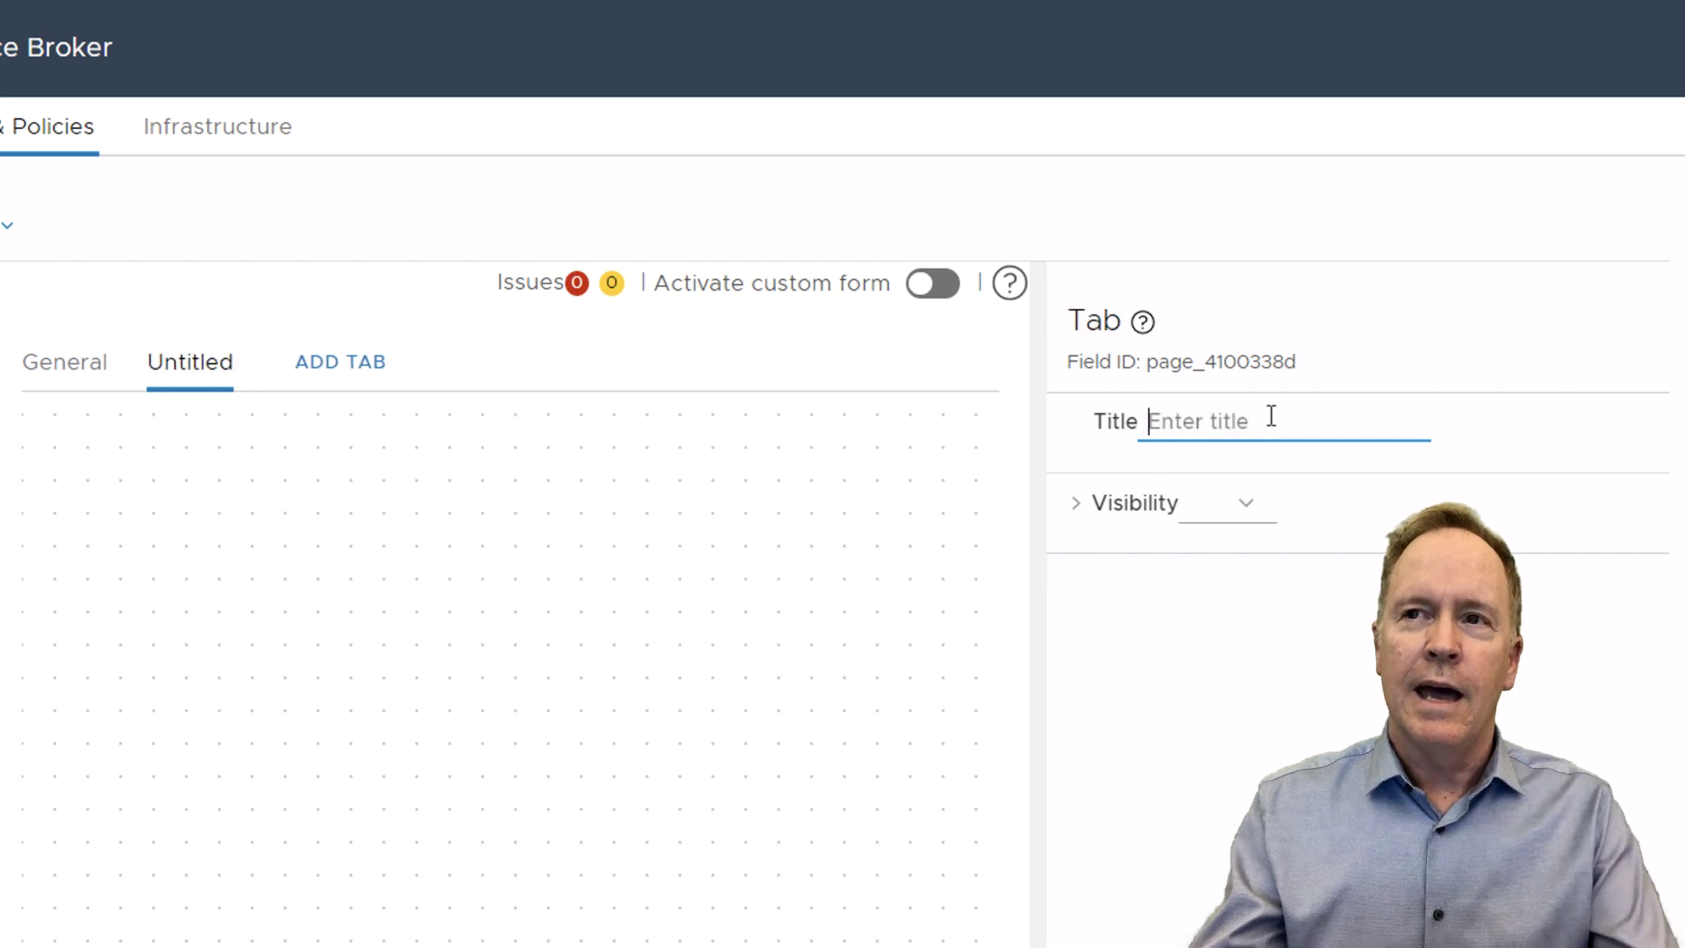
text(Groc)
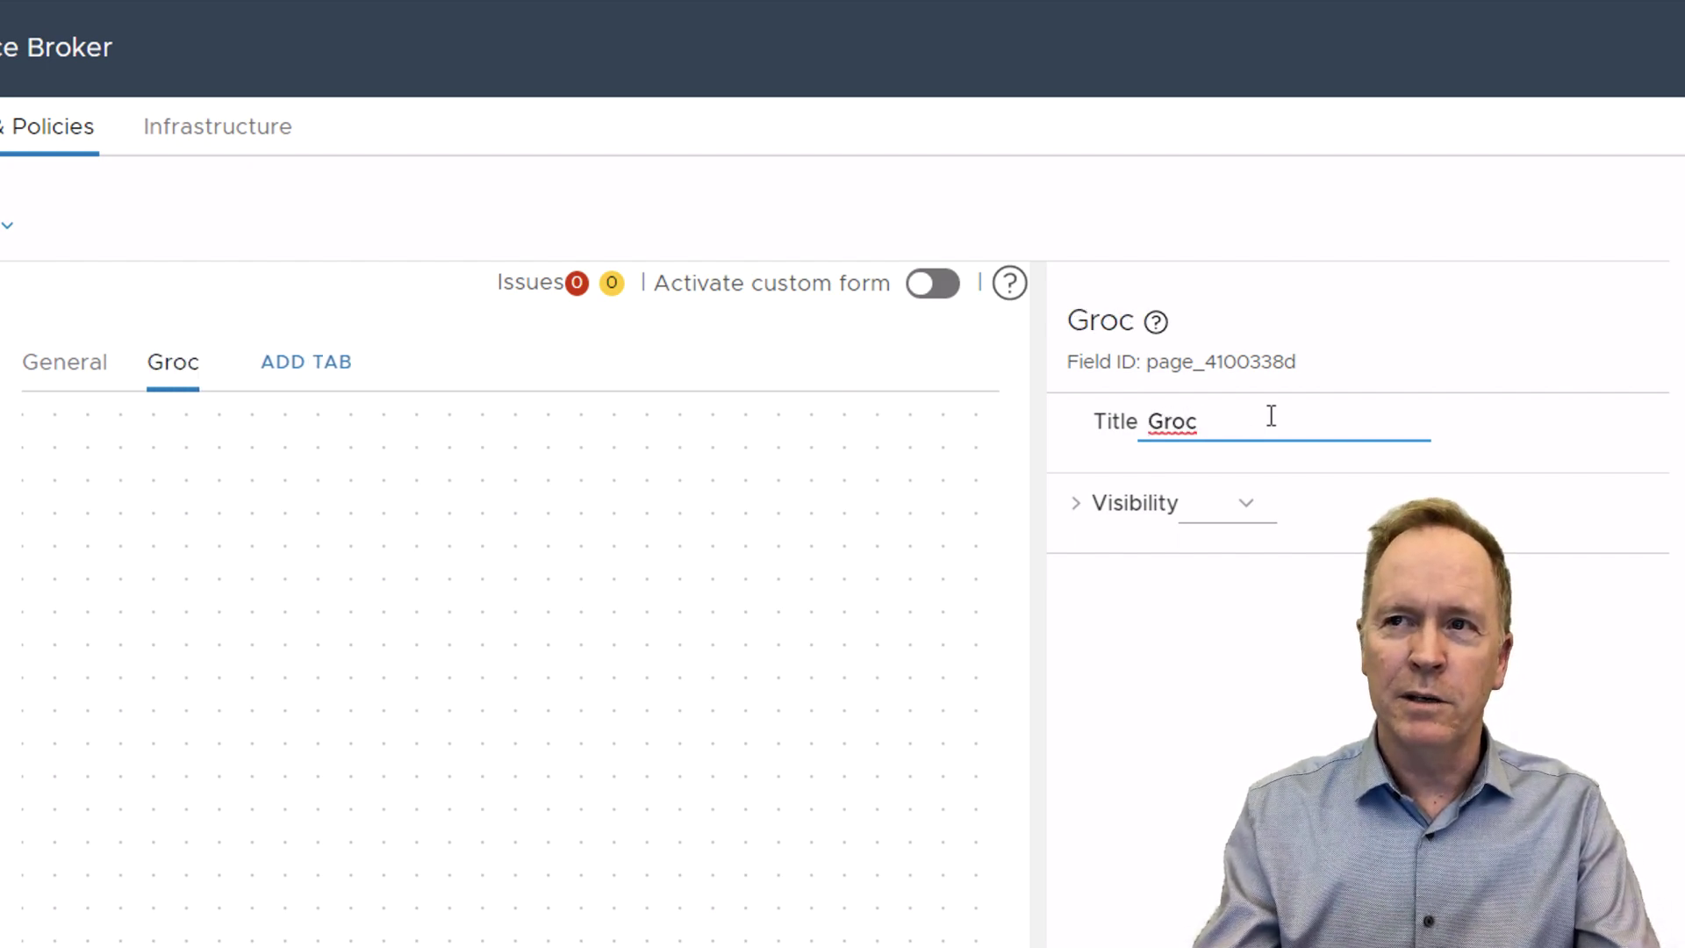
text(eries)
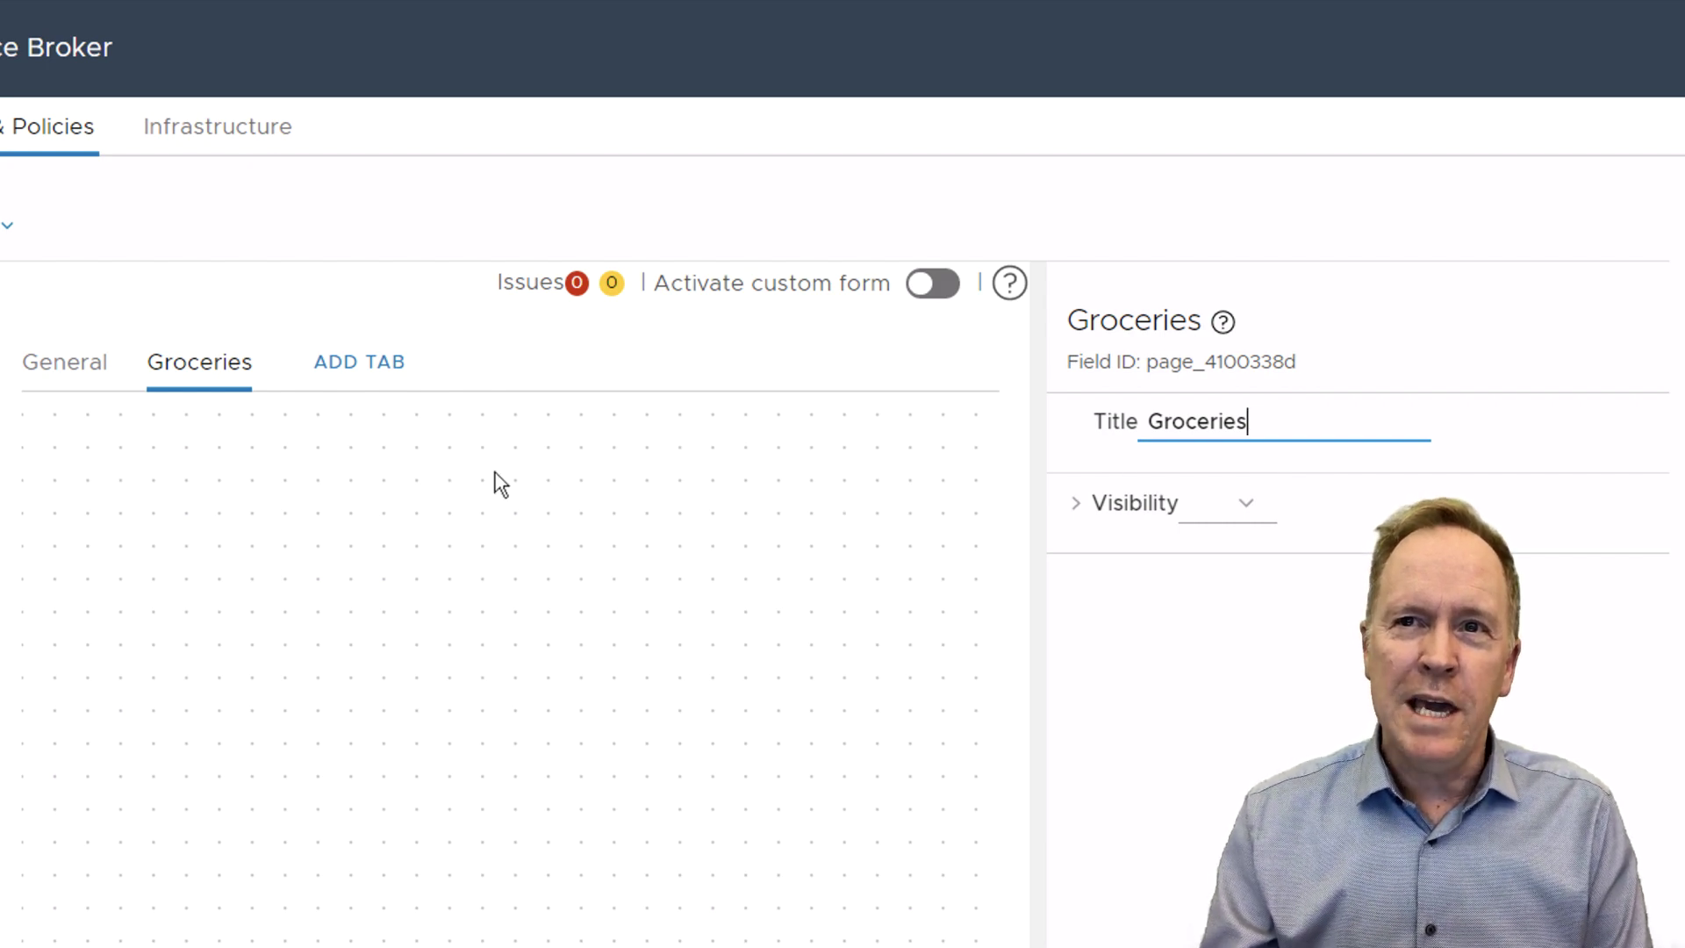
- Add a Text Field to the Groceries tab and label it "Select a vegetable"
mouse_move(224, 386)
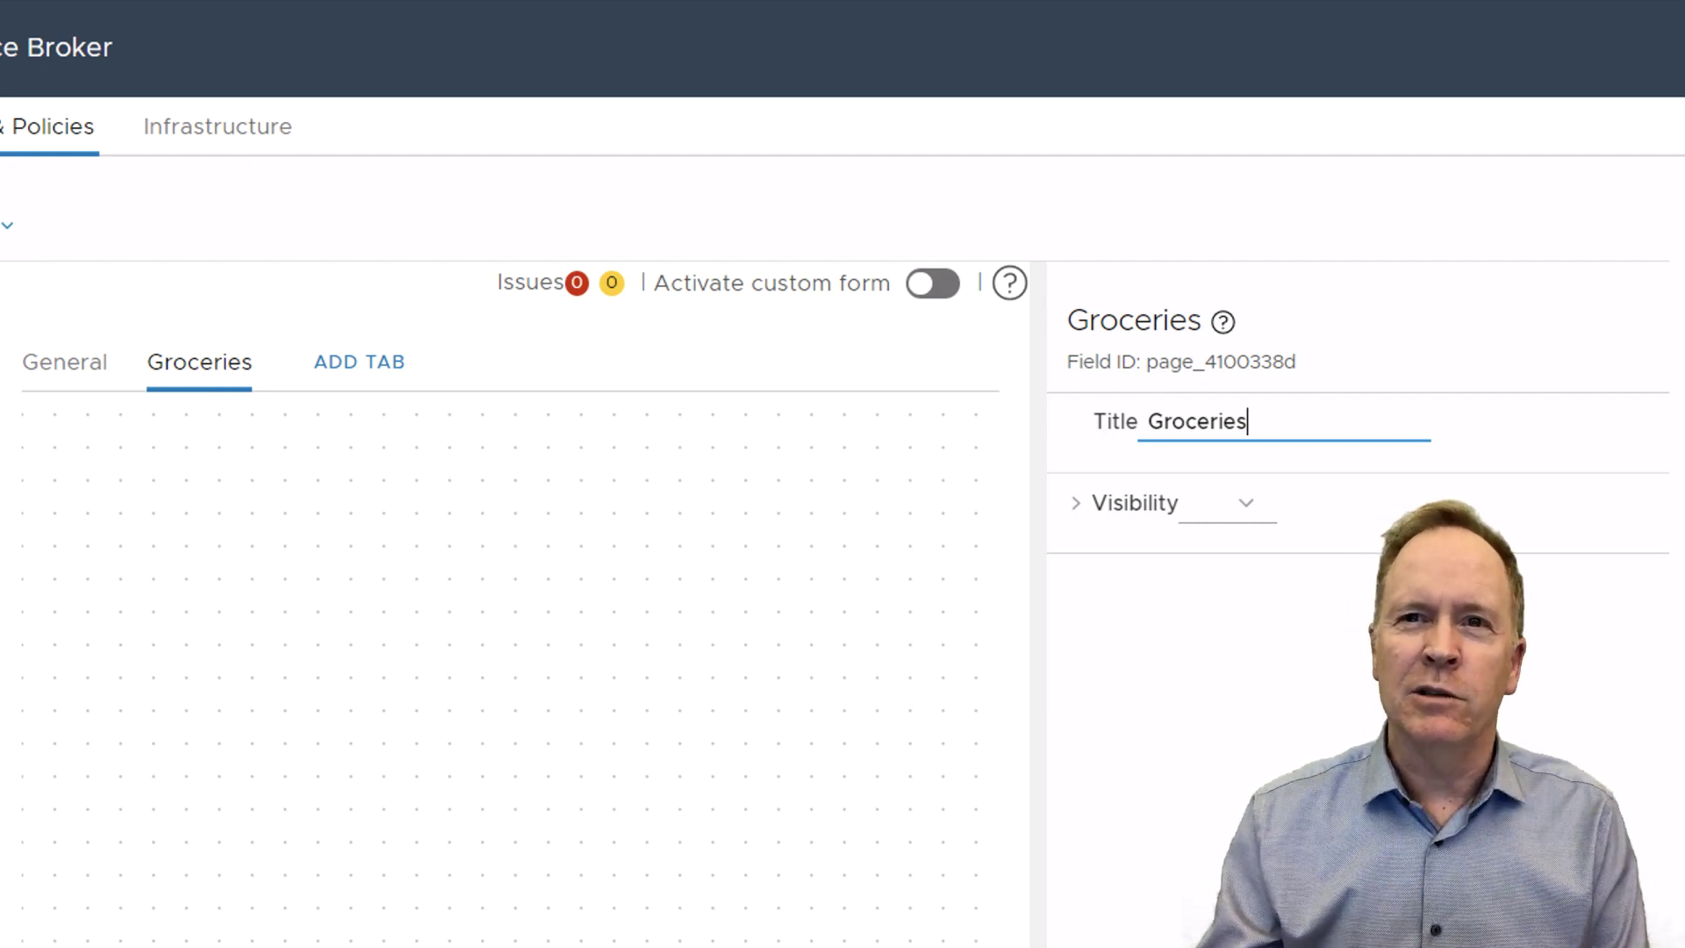
drag(79, 571, 117, 500)
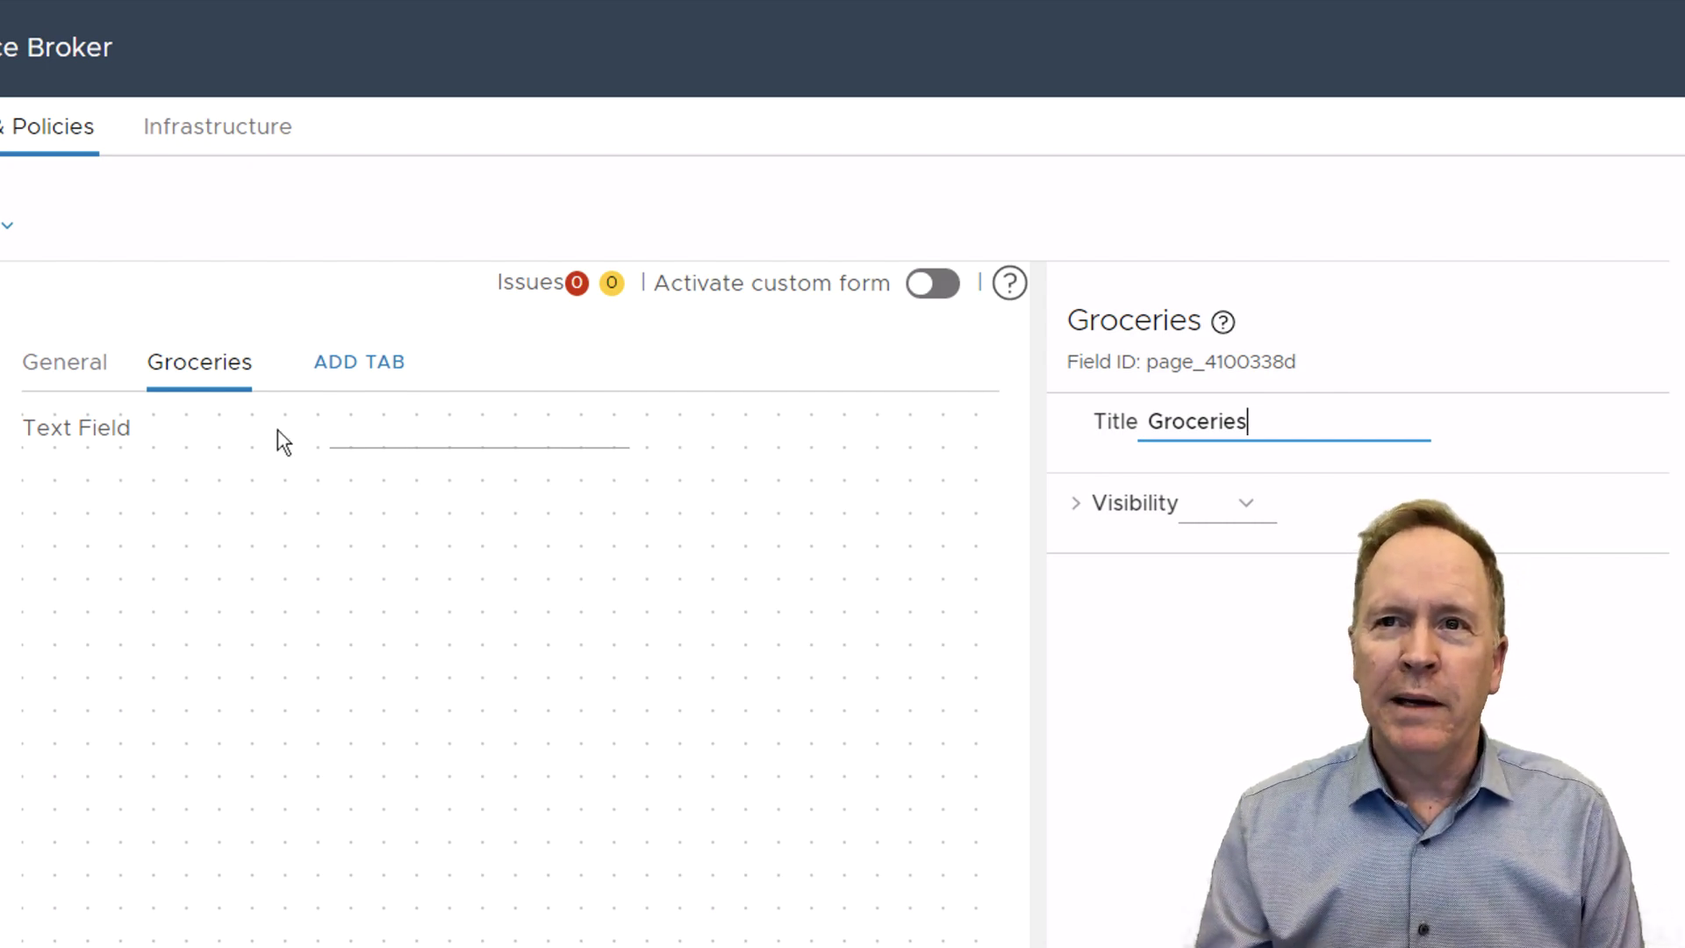
click(126, 446)
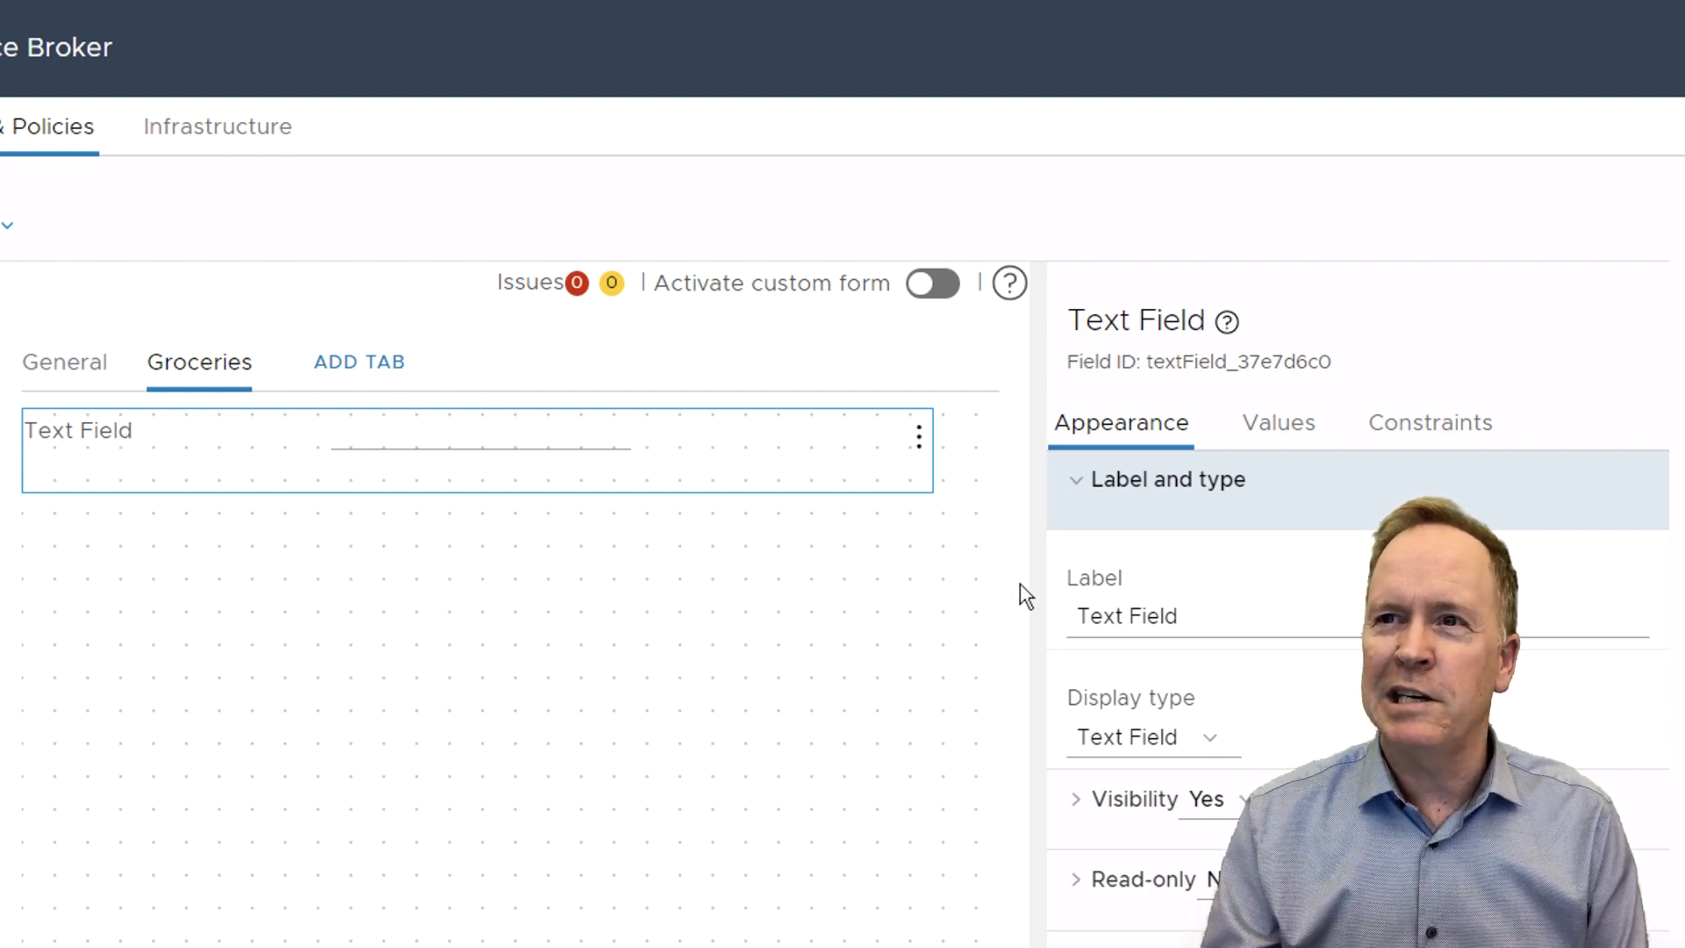
click(1248, 625)
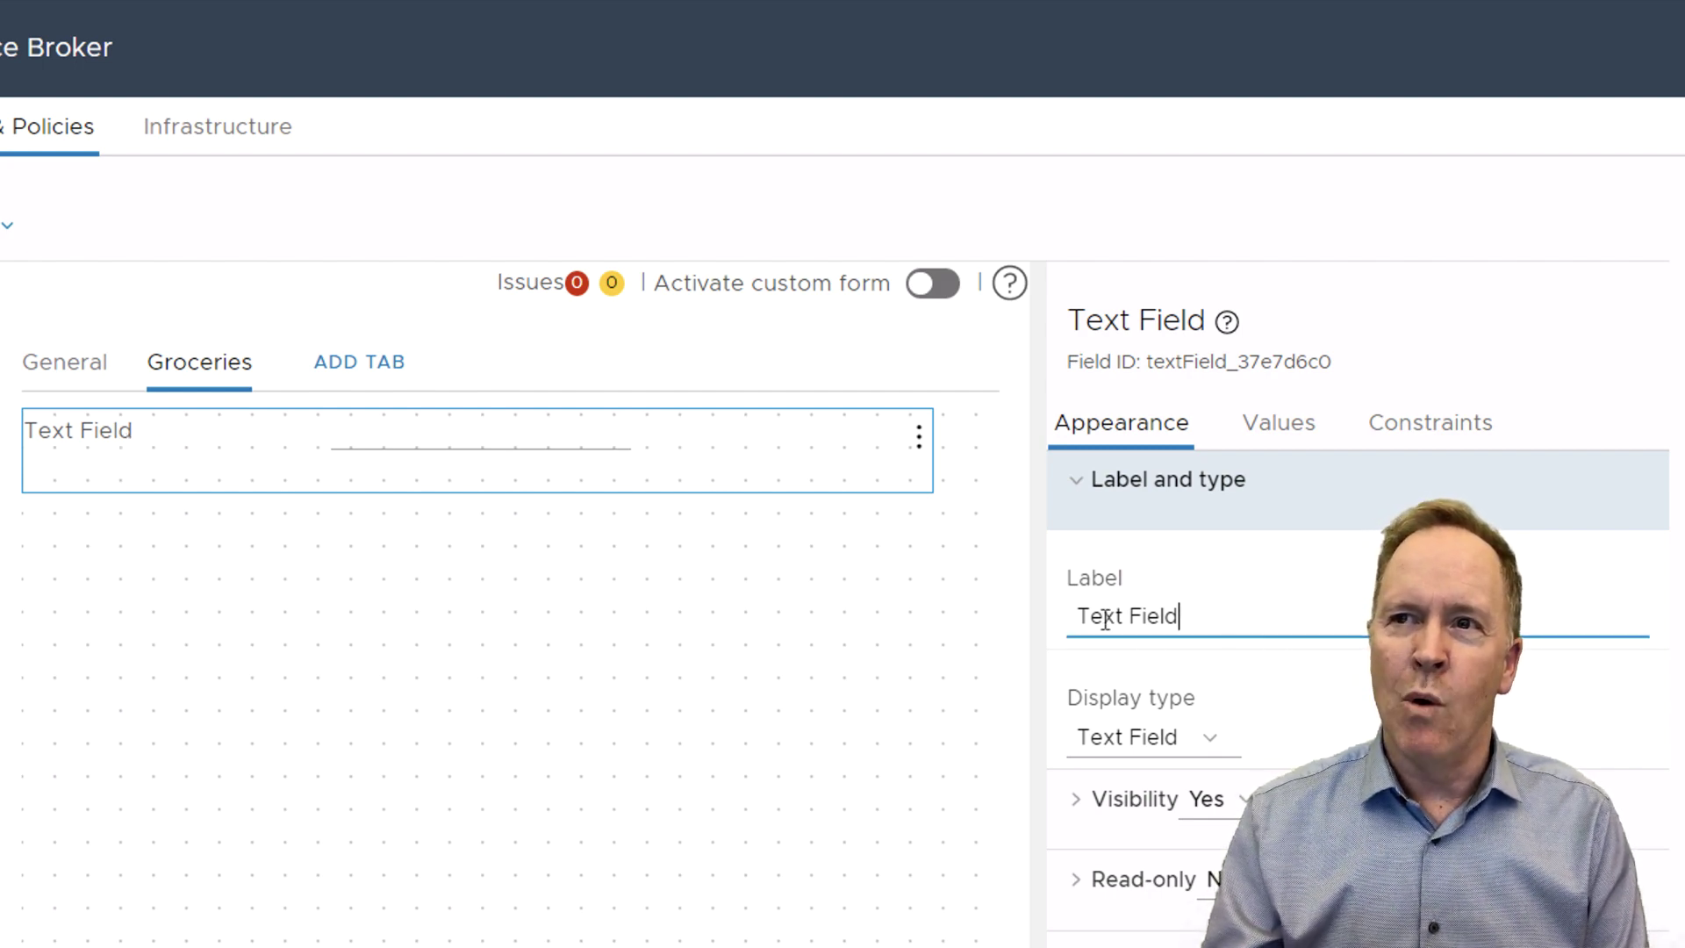
triple_click(1115, 616)
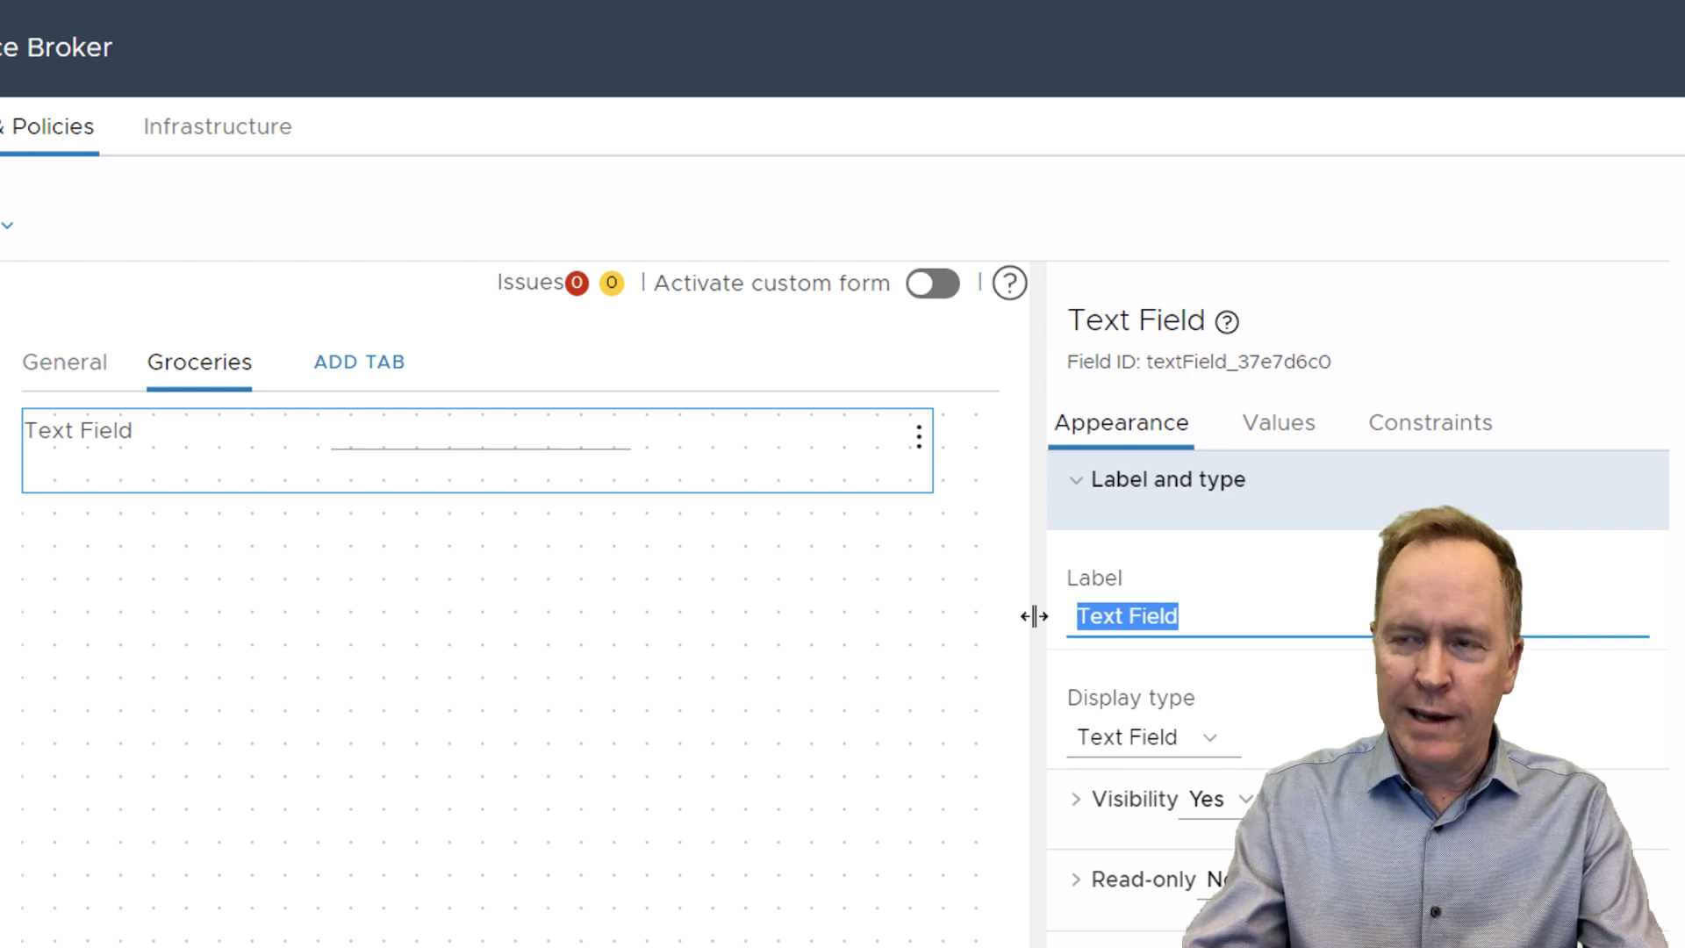
text(Select a vegetable)
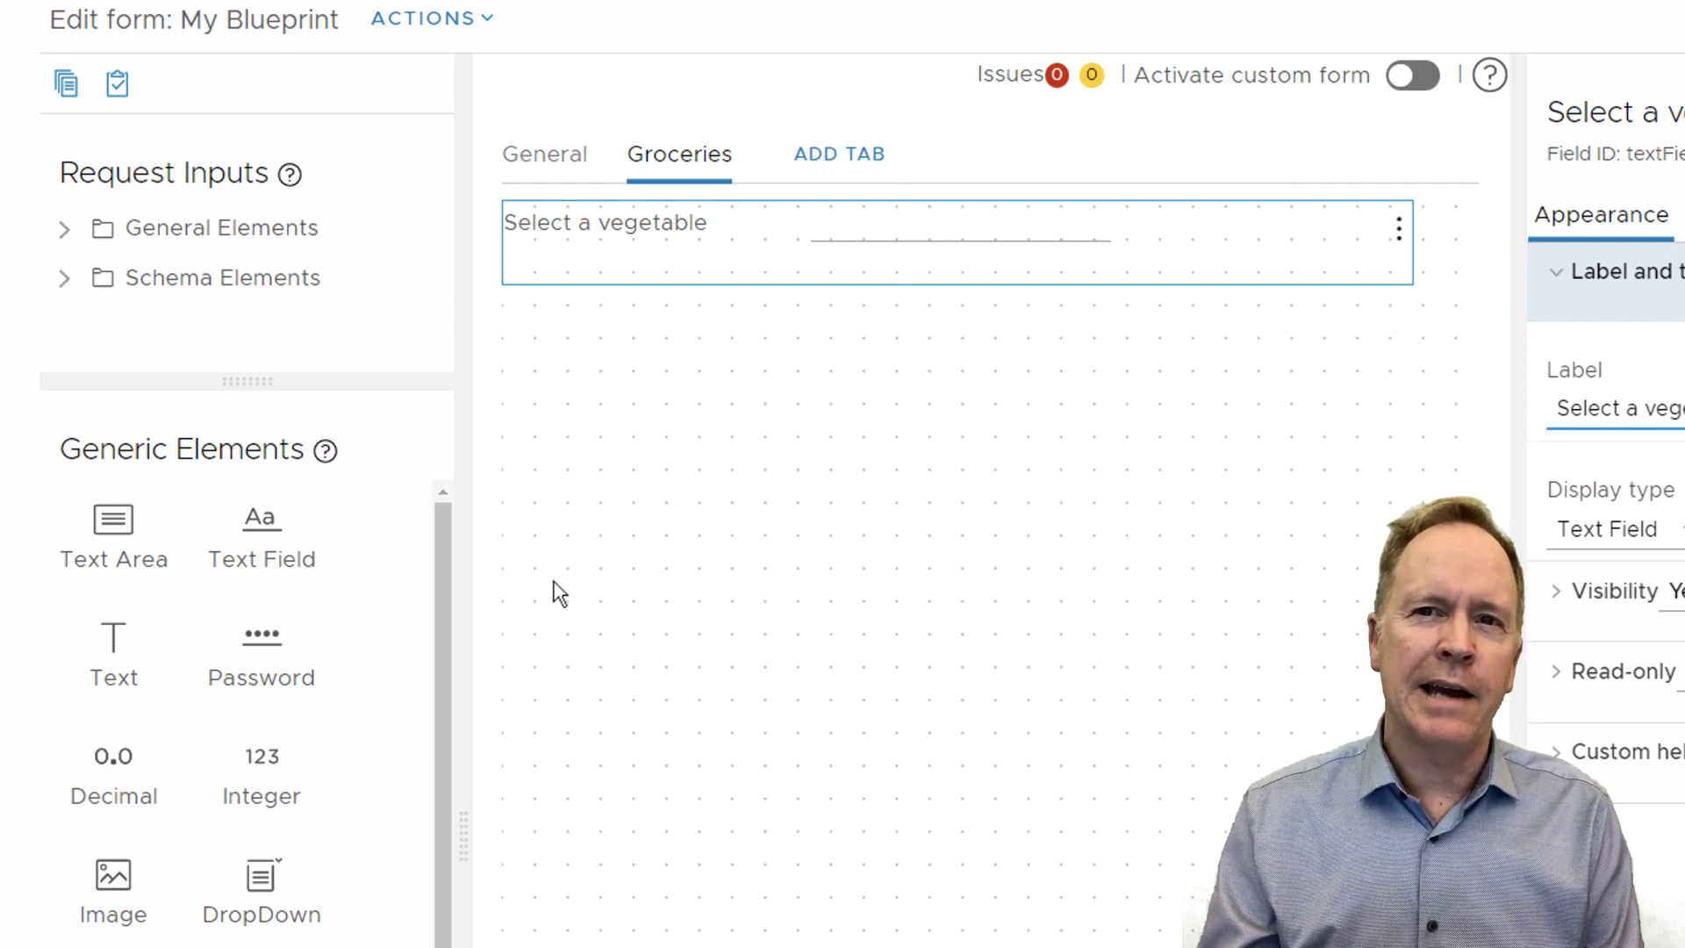
- Add a DropDown element below the vegetable field and label it "Select a fruit"
drag(264, 913, 612, 487)
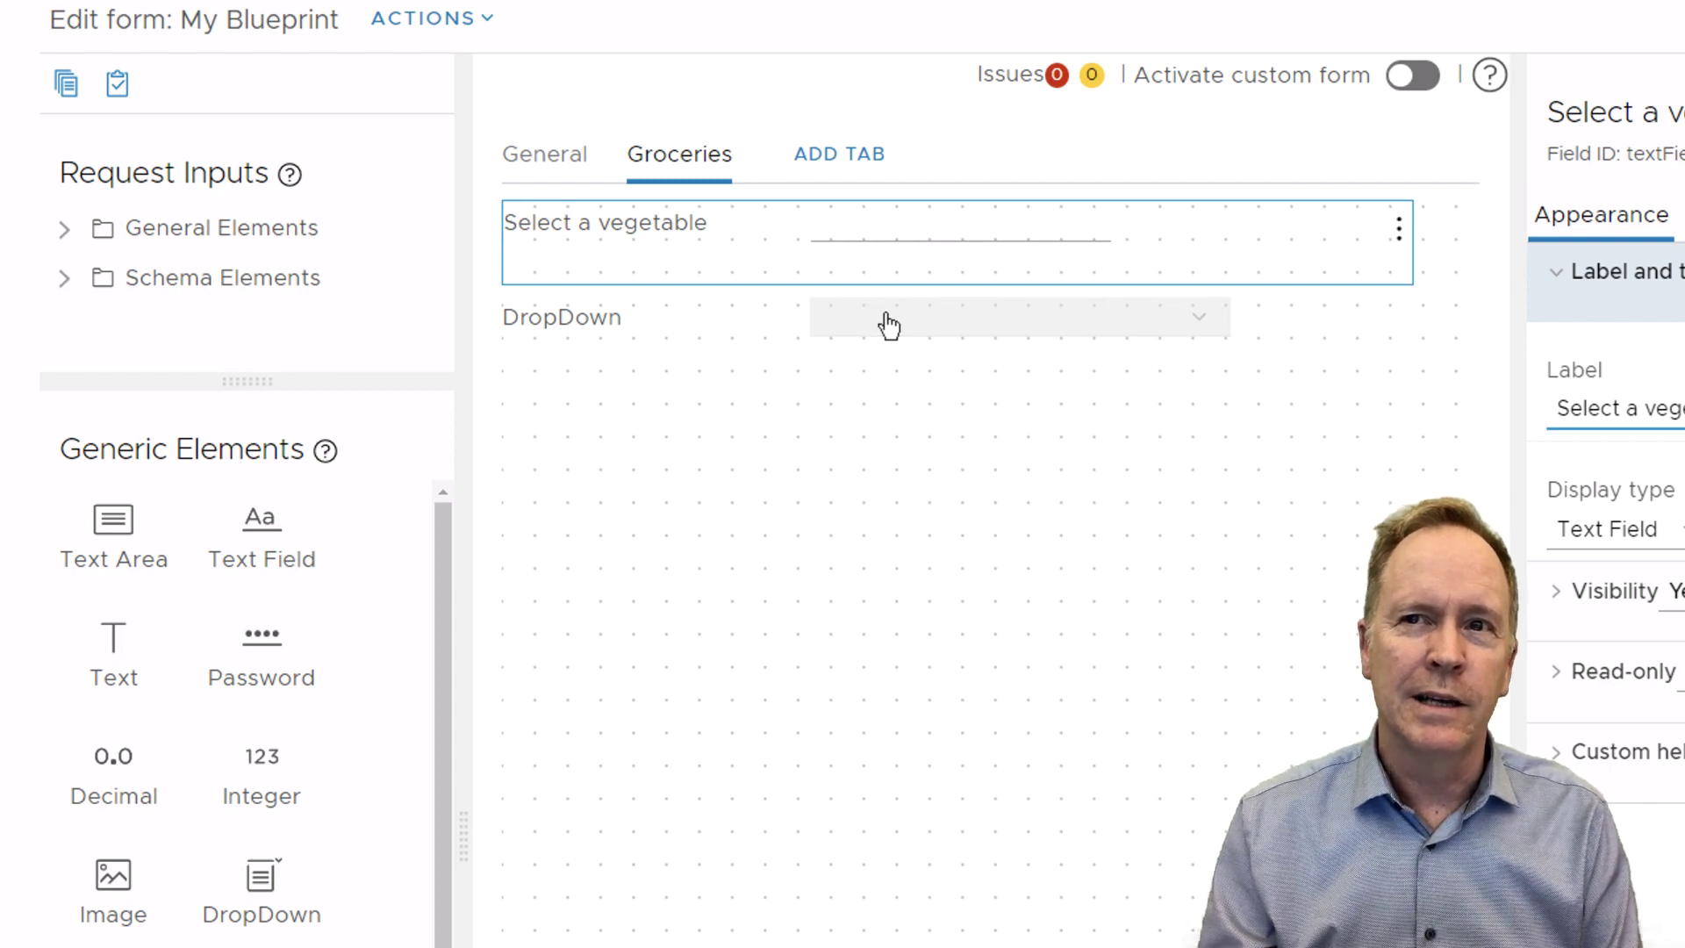
click(627, 333)
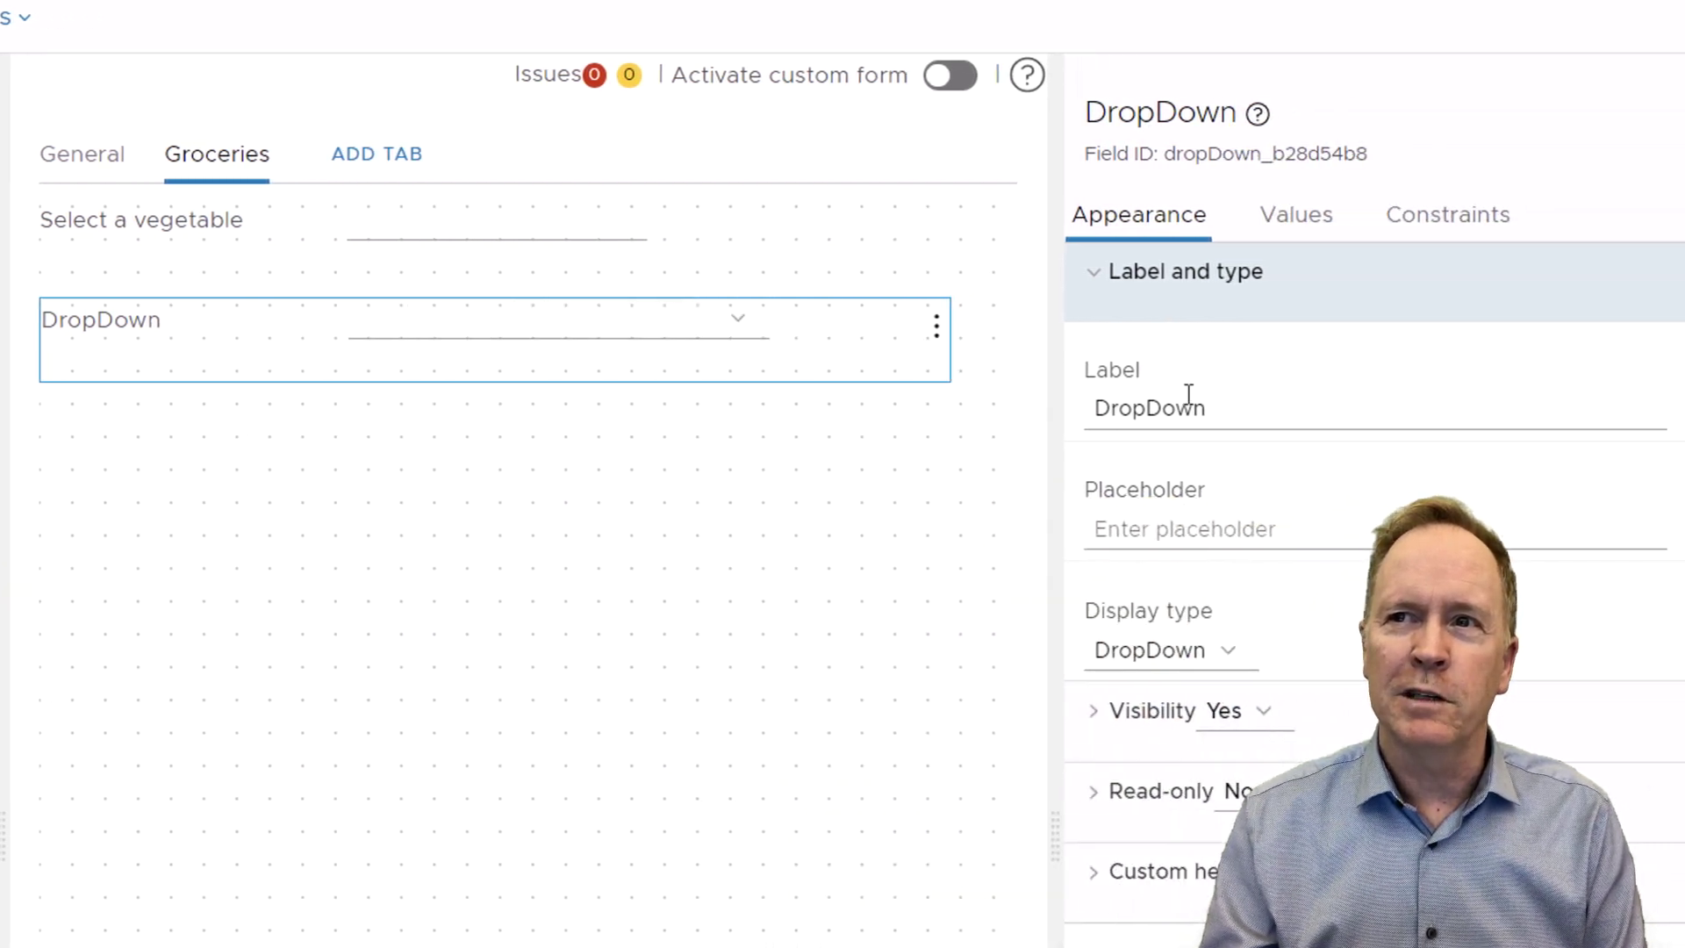
drag(1220, 408, 1093, 407)
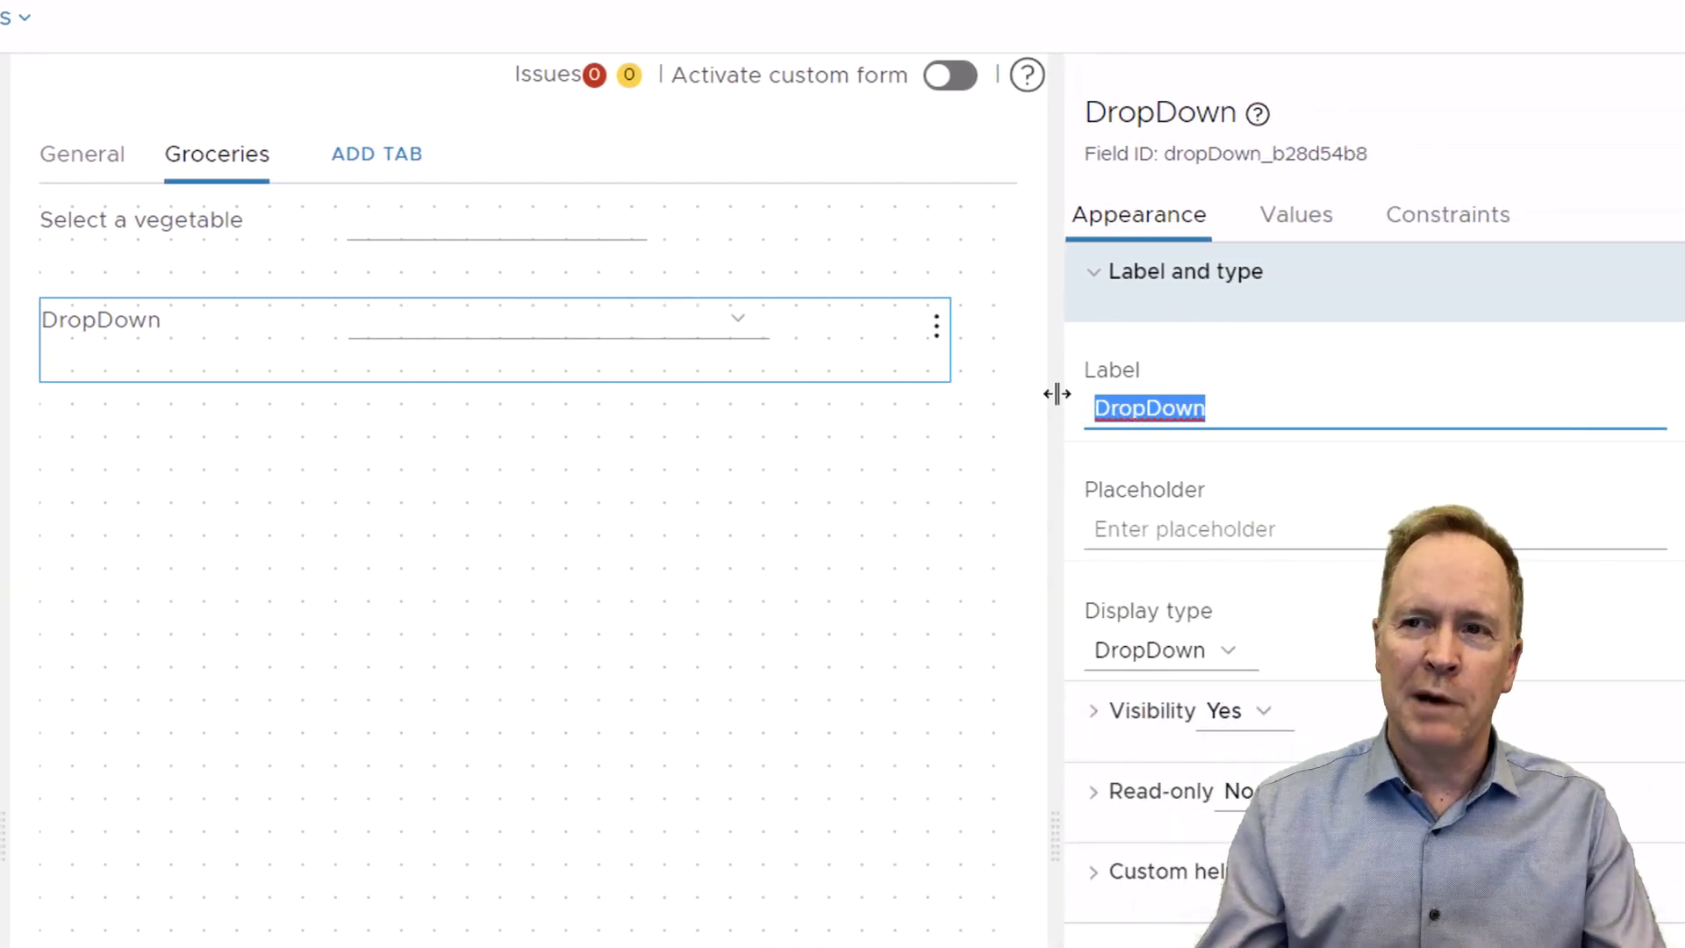
text(Selec)
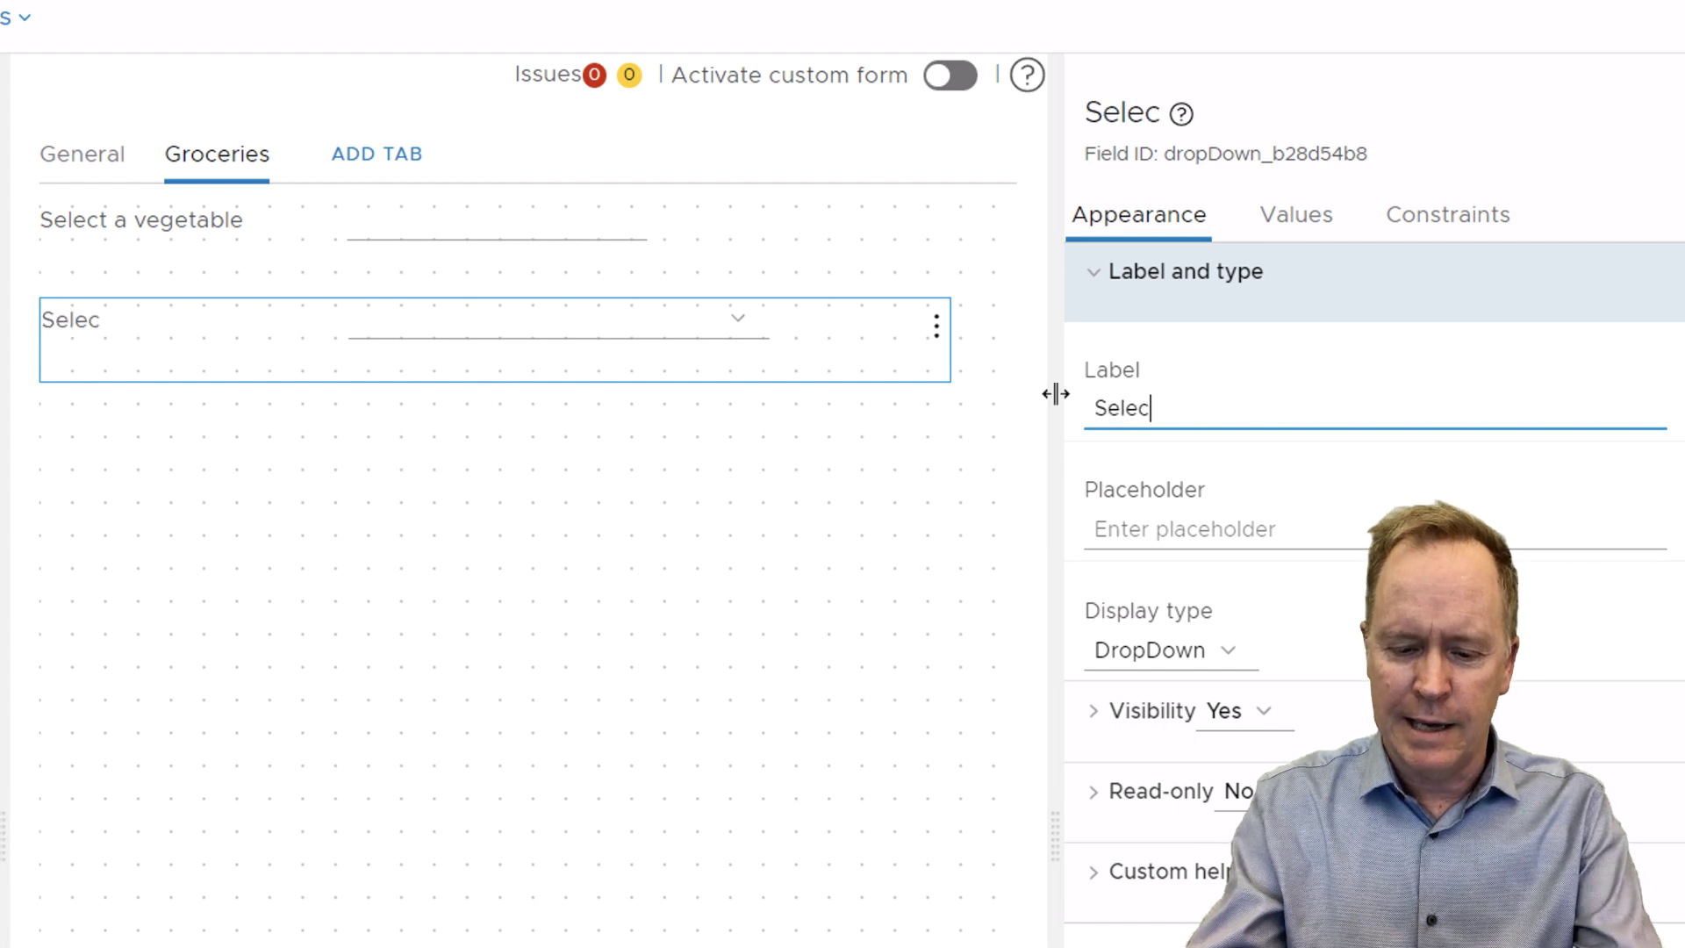
text(t a fruit)
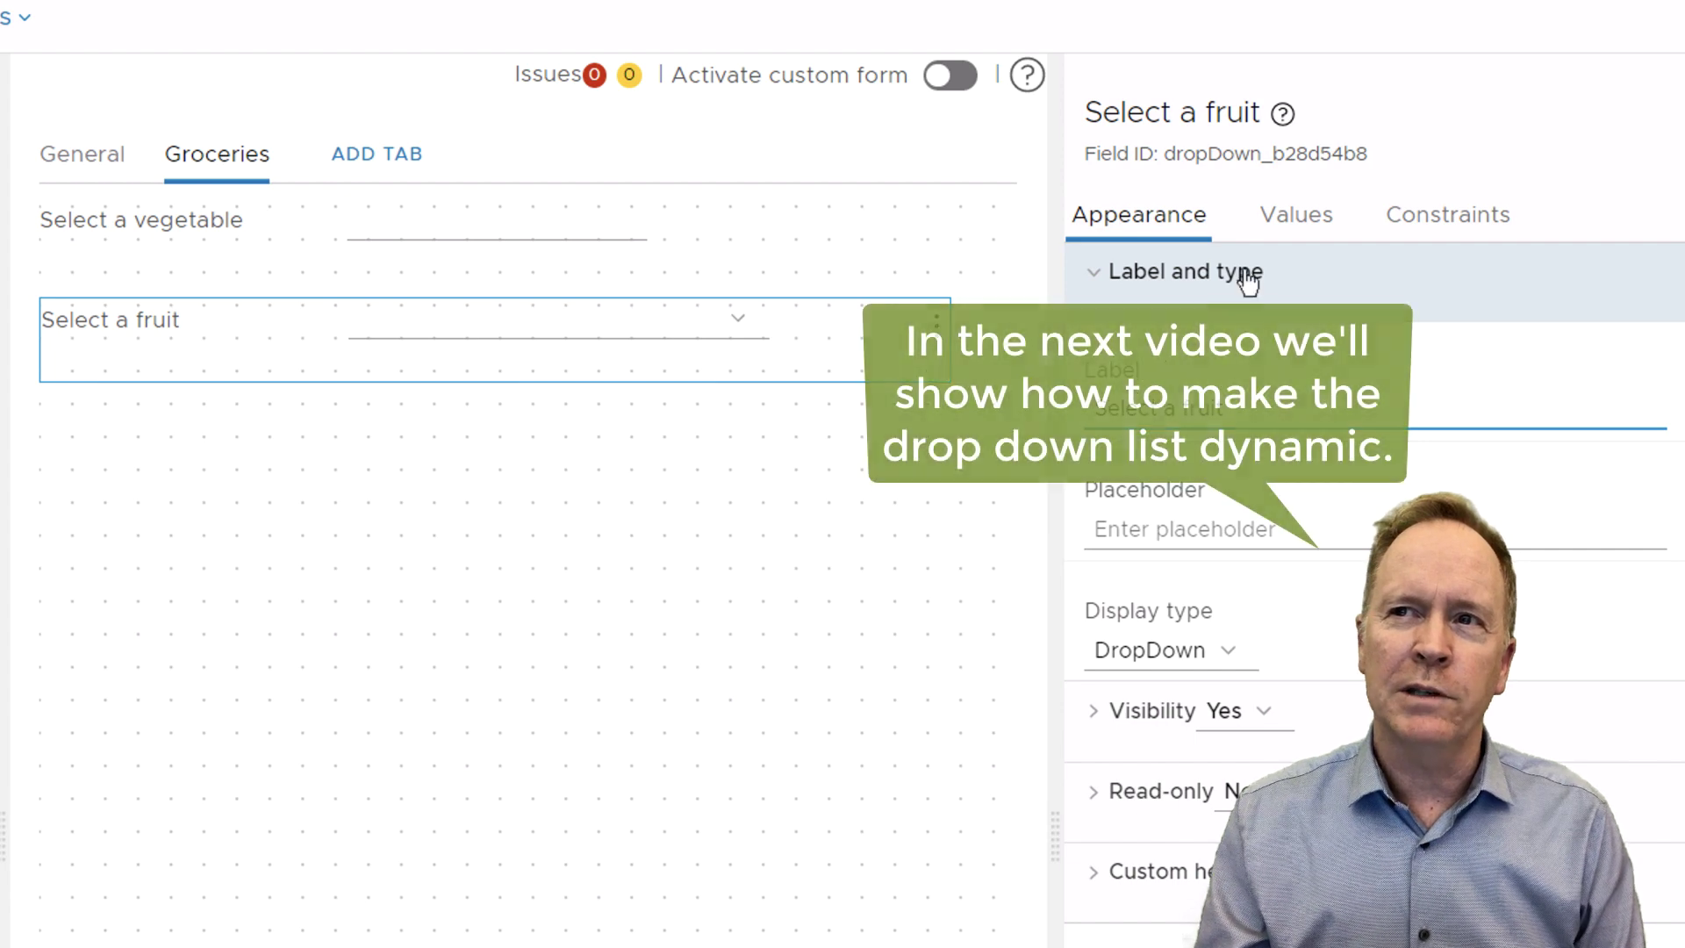
- Set the fruit dropdown's constant value options to "apple|APPLE|Tasty apple,banana|BANANA|Delicious banana,cherry|CHERRY|Yummy cherry", and save the form
click(1316, 221)
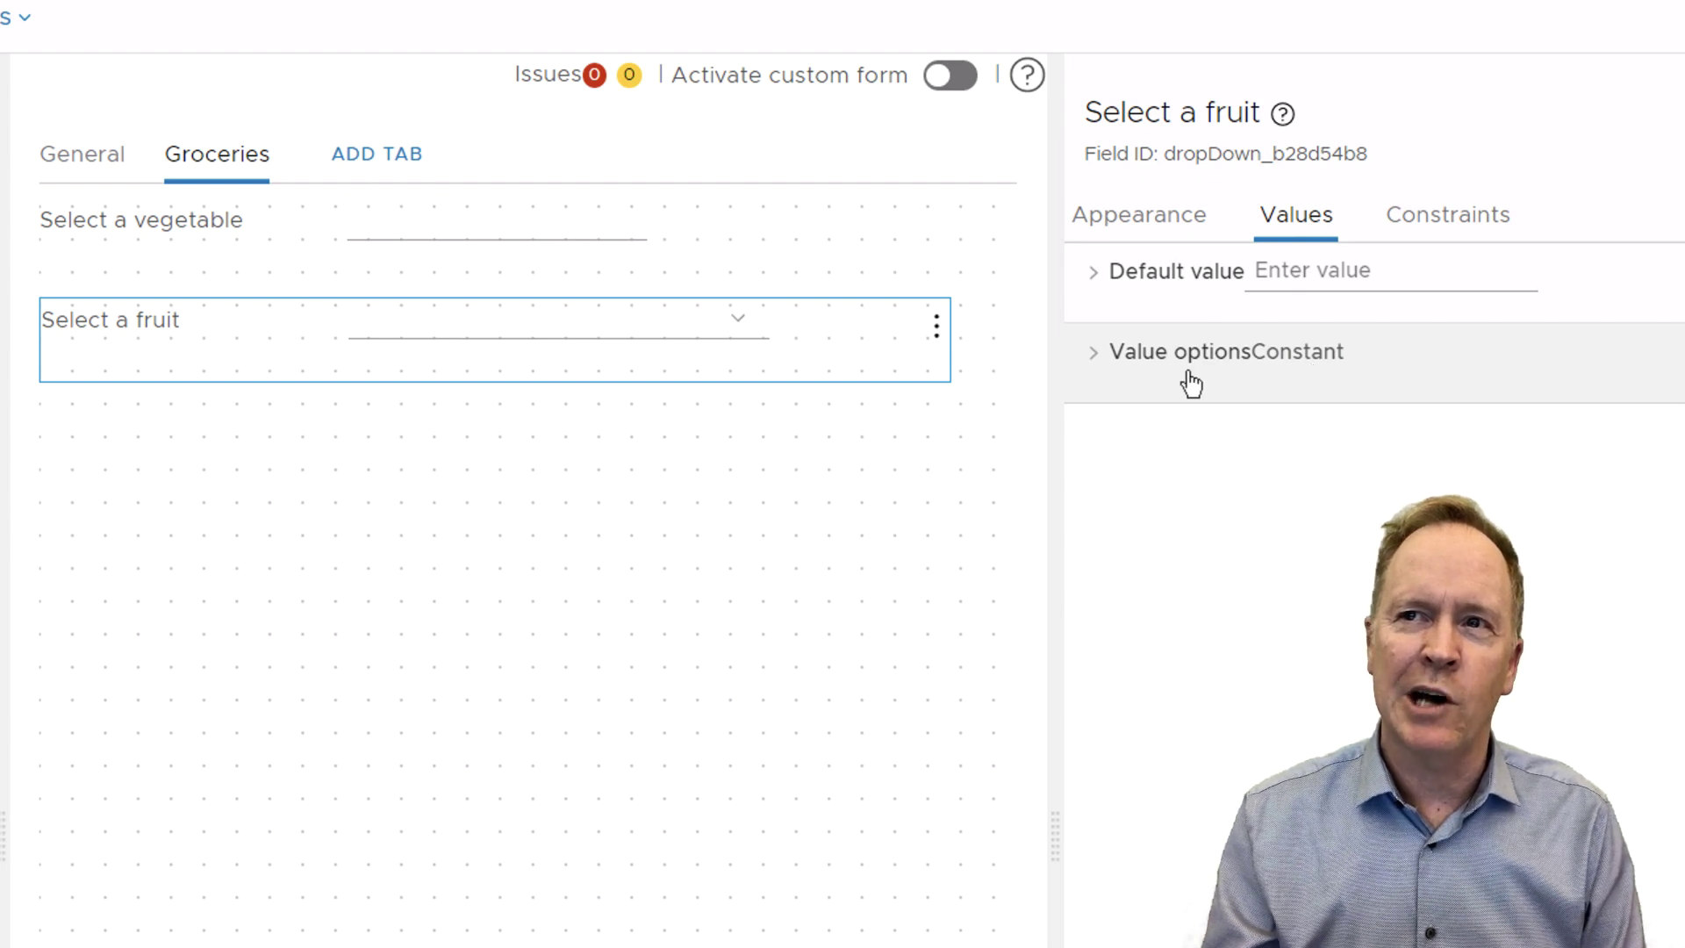
click(1092, 360)
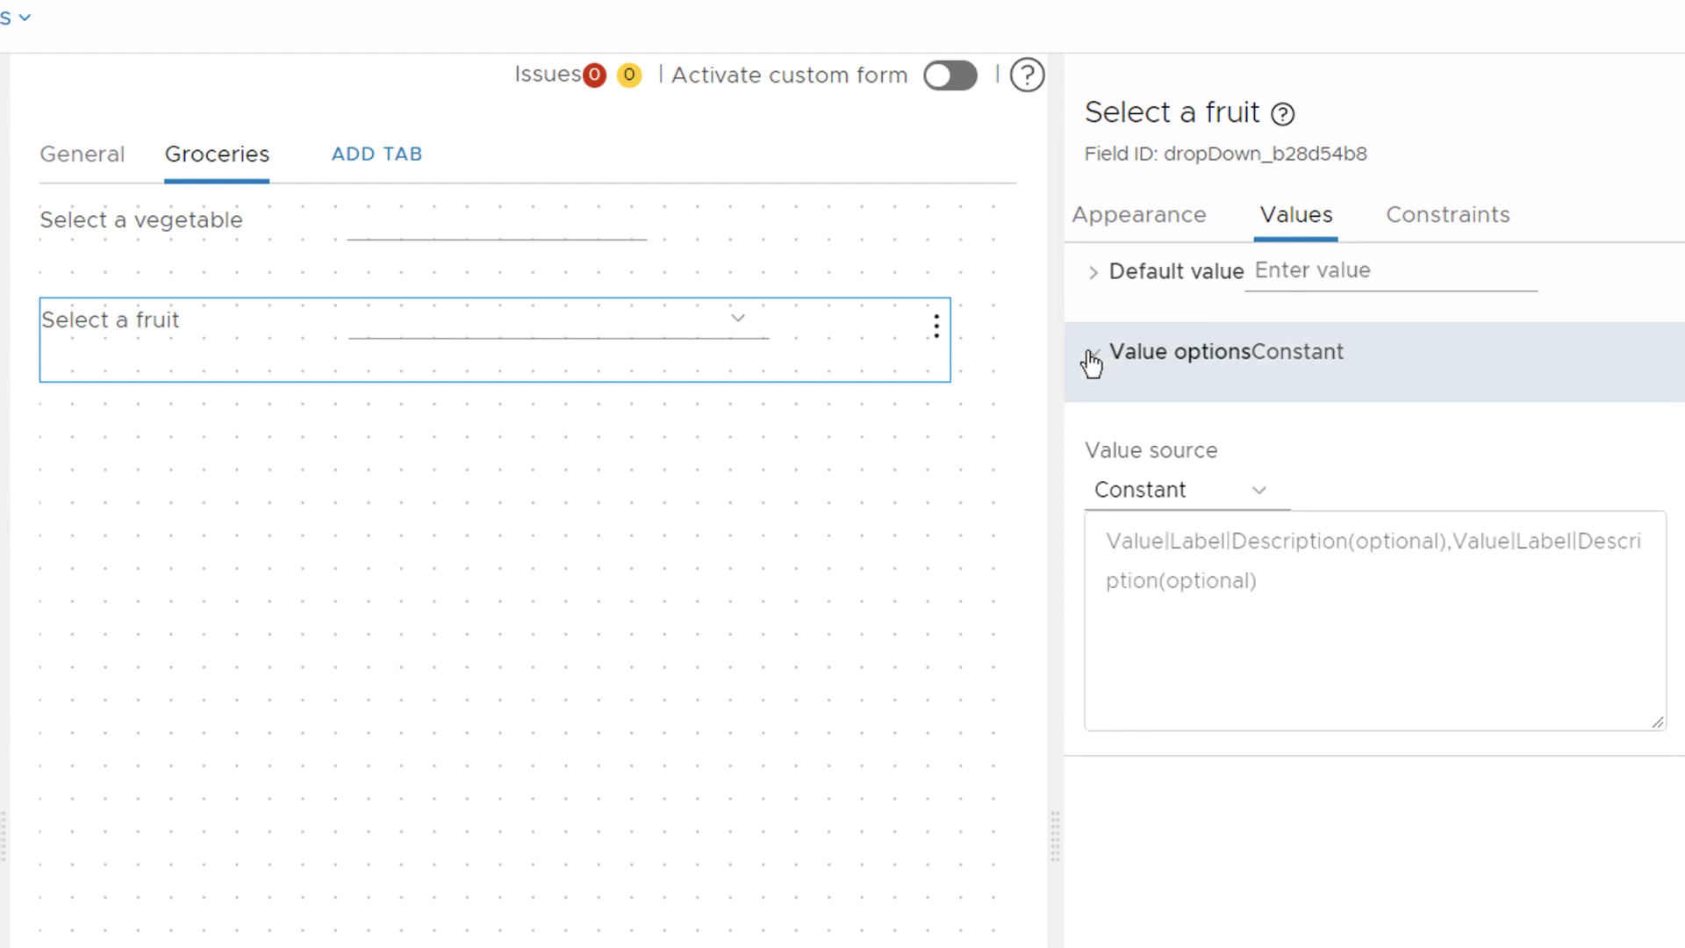
click(1174, 496)
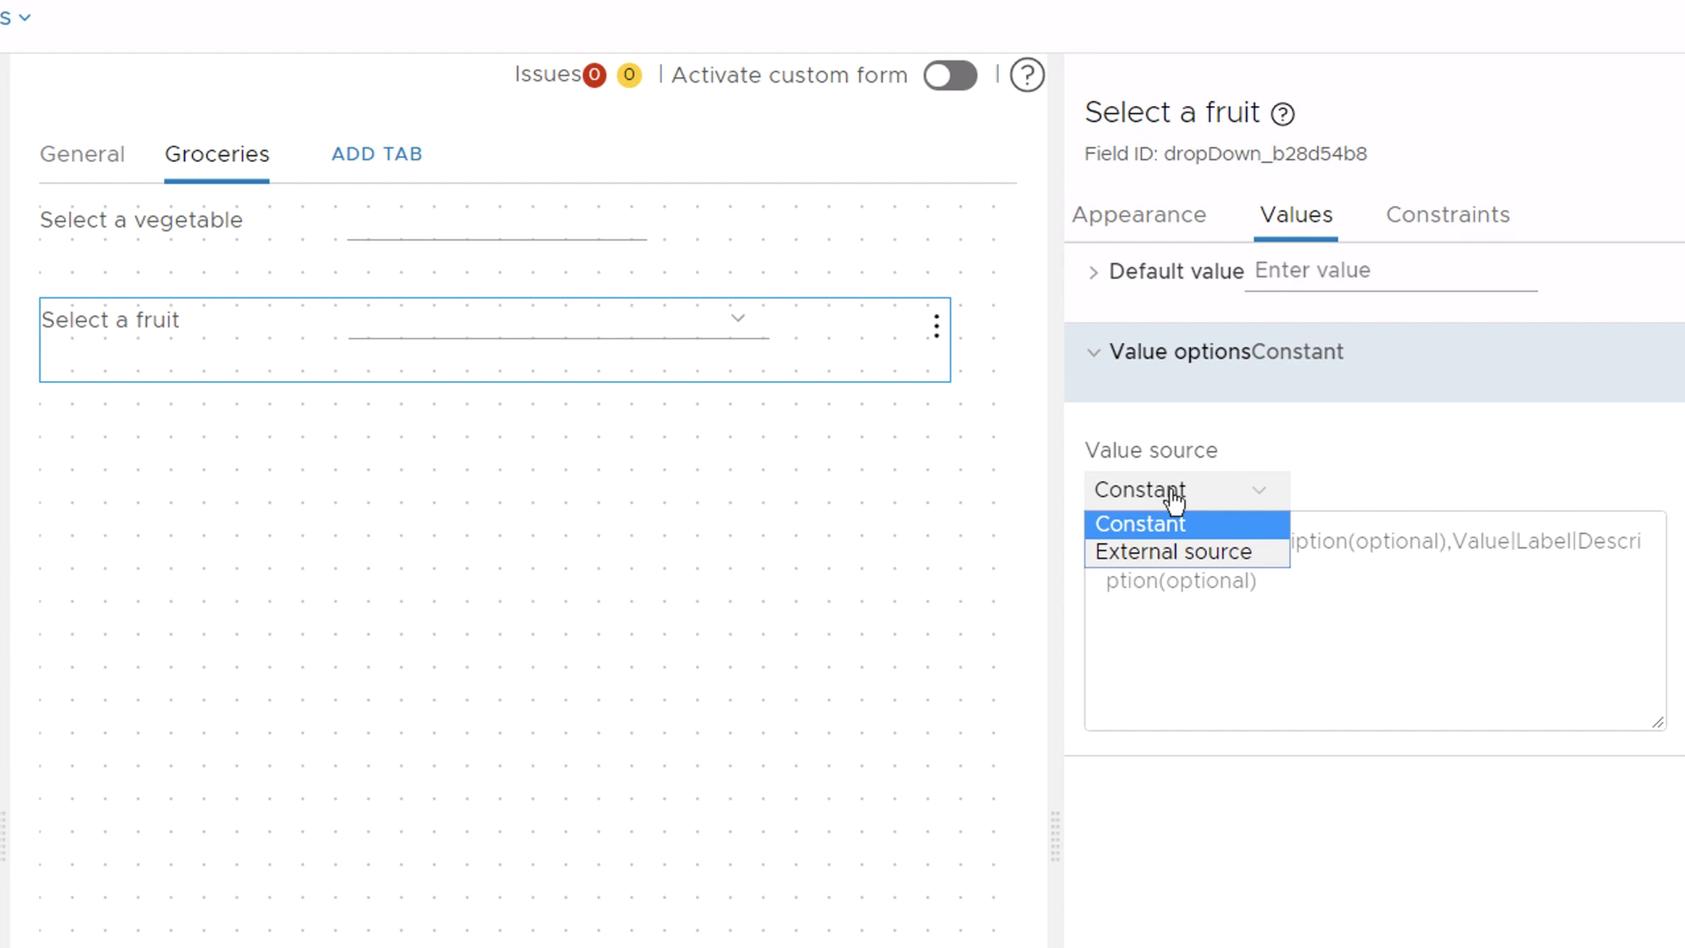
click(1192, 652)
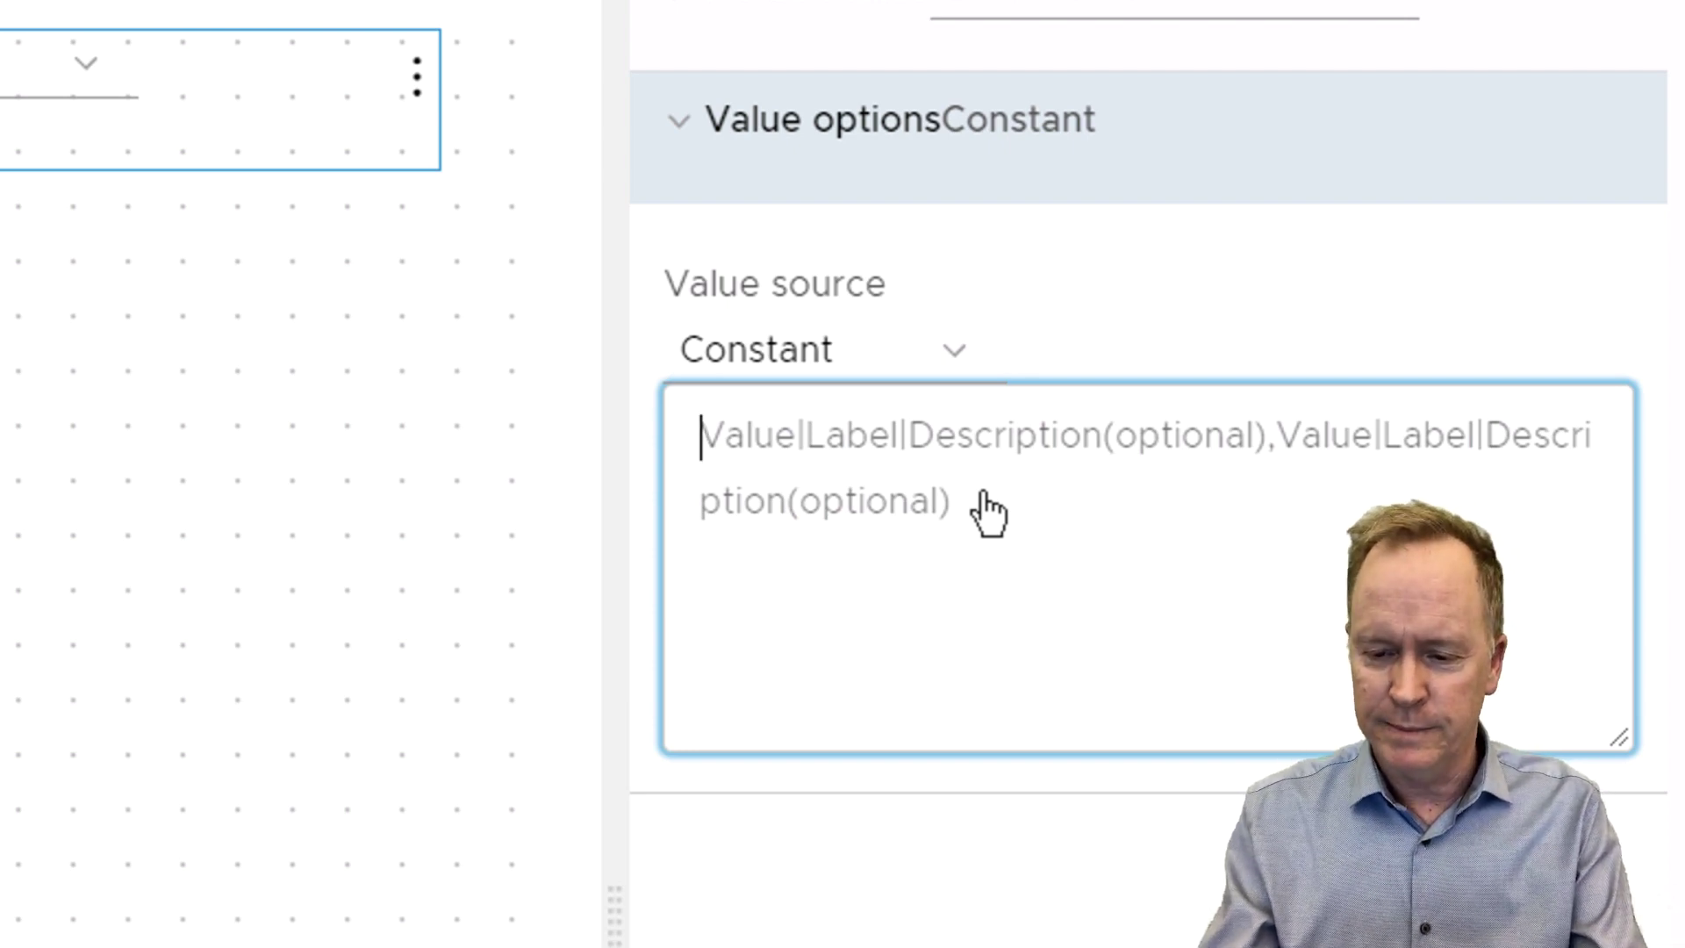
text(apple|APPLE|Tasty apple,banana|BANANA)
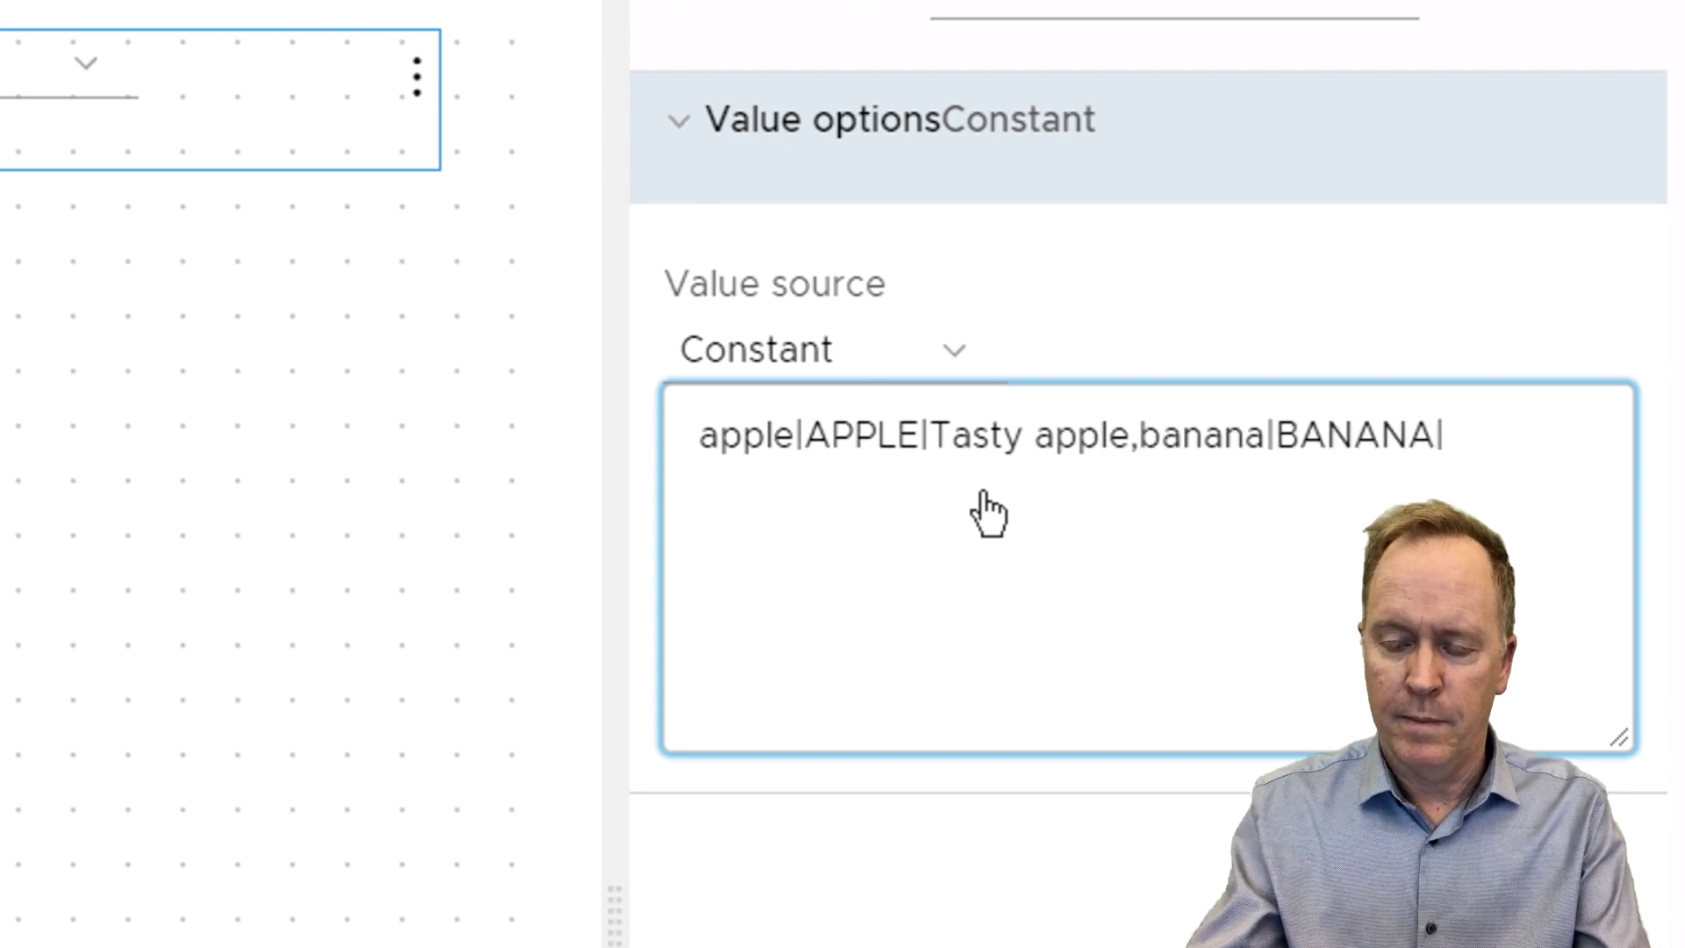
text(|Delicious banana,cherry|CHERRY,)
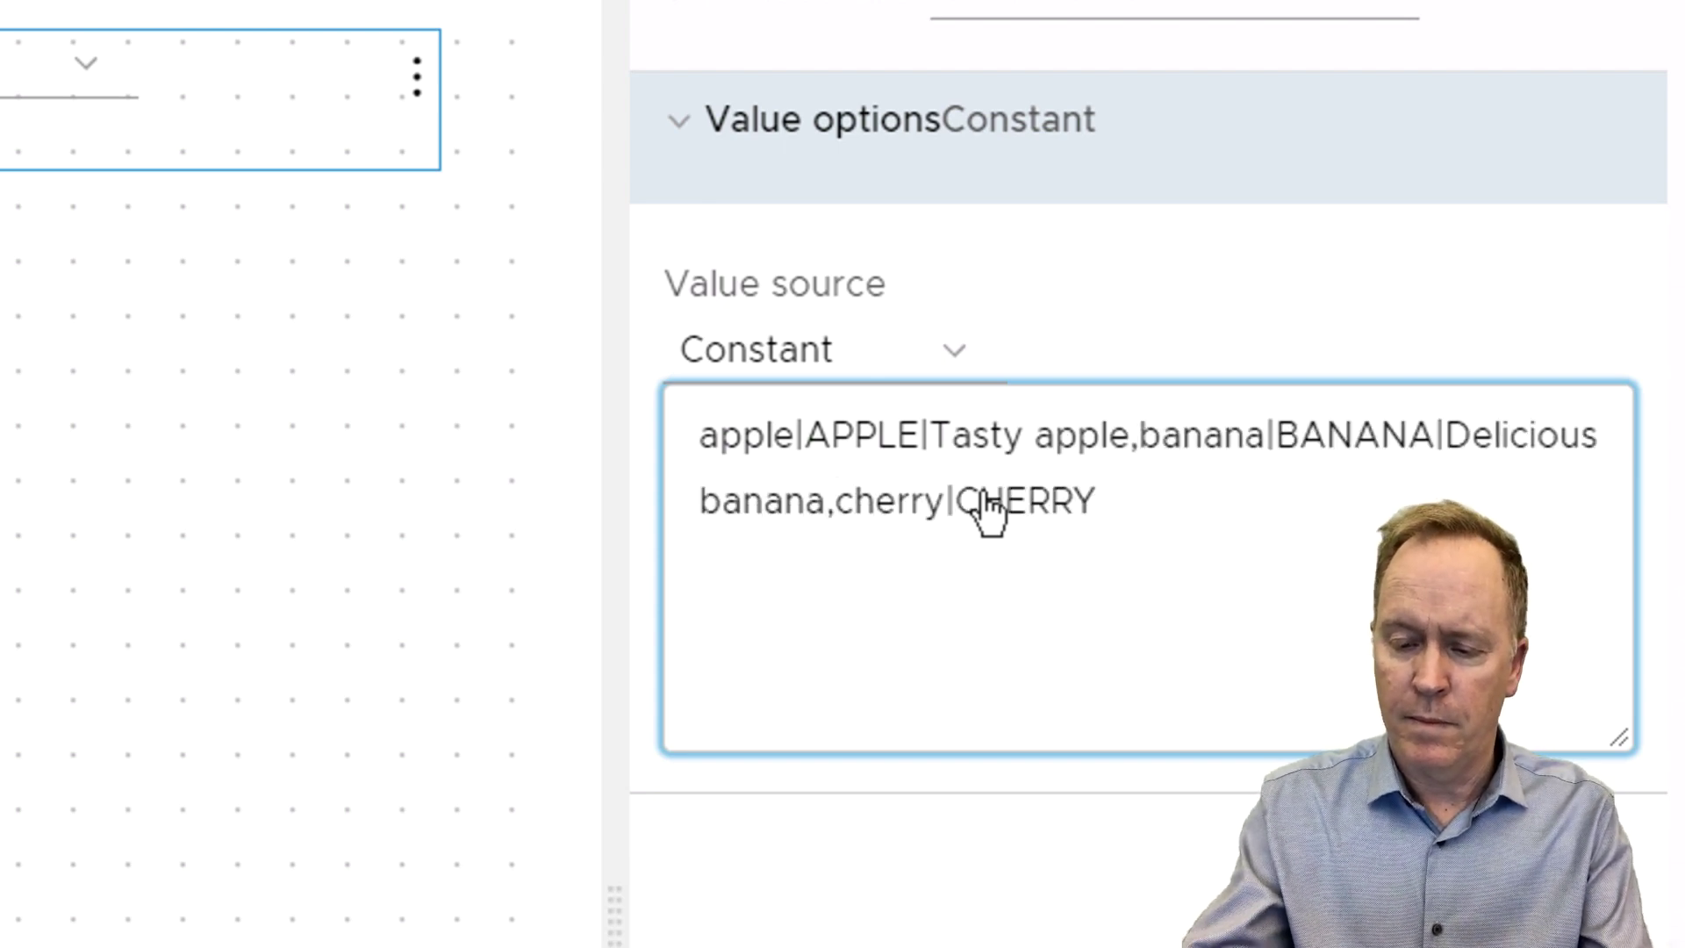
key(BackSpace)
text(|Yummy cherry)
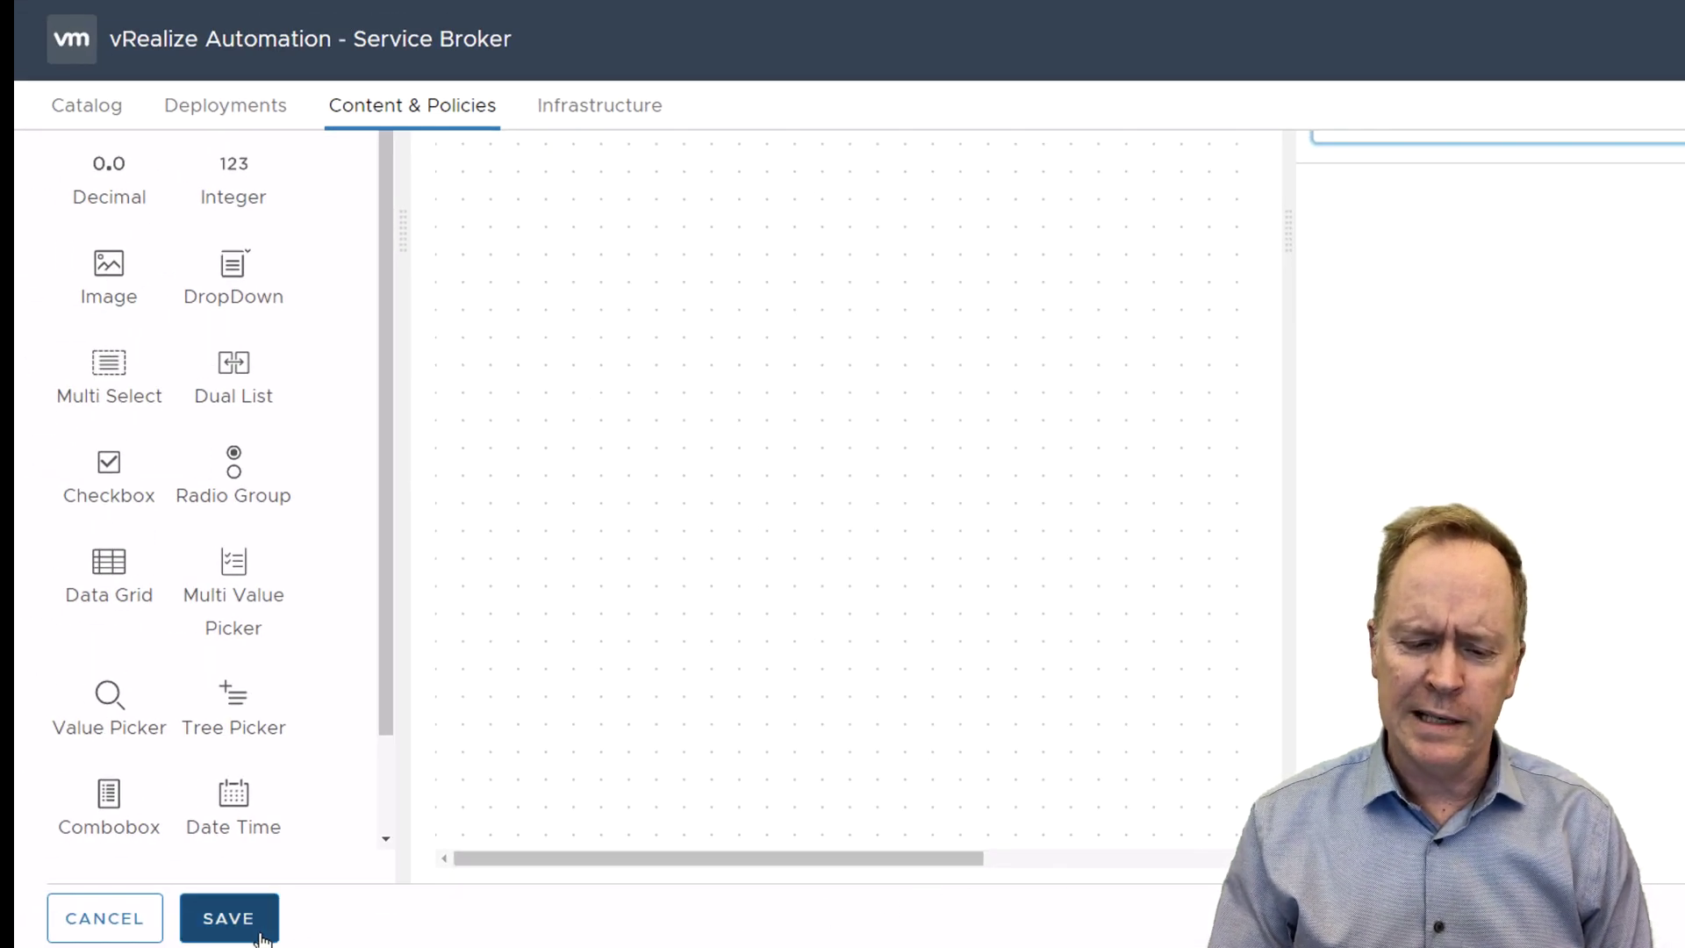
click(228, 918)
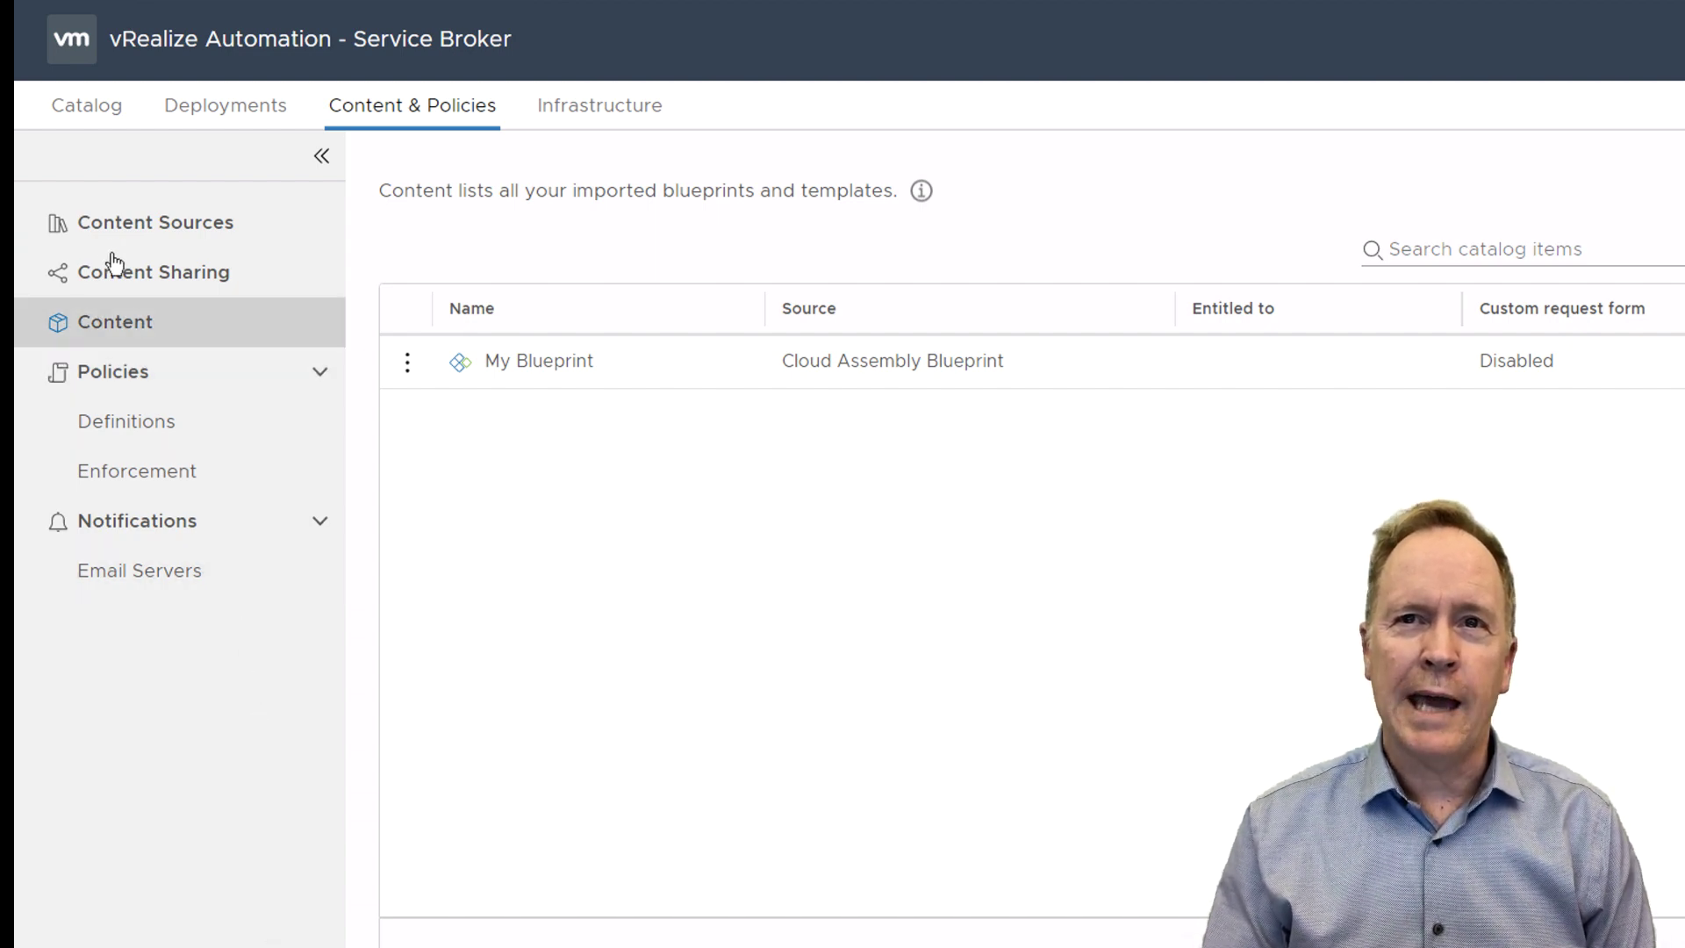
- Check the request form of My Blueprint in the catalog, and cancel the request
click(98, 109)
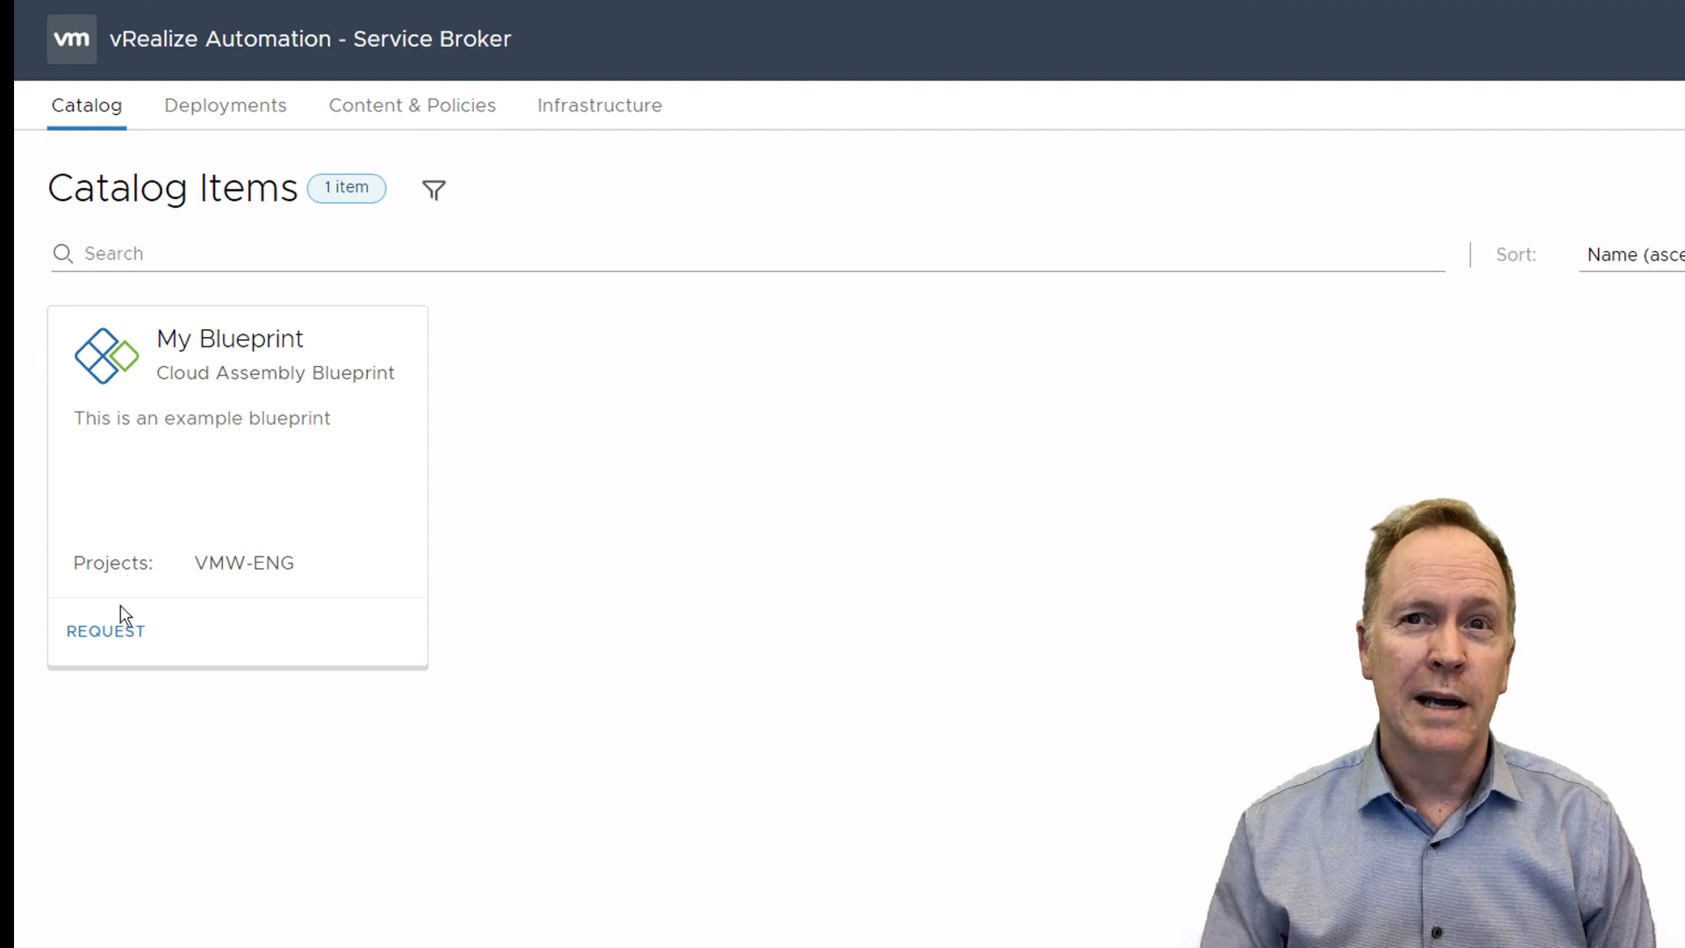
click(118, 639)
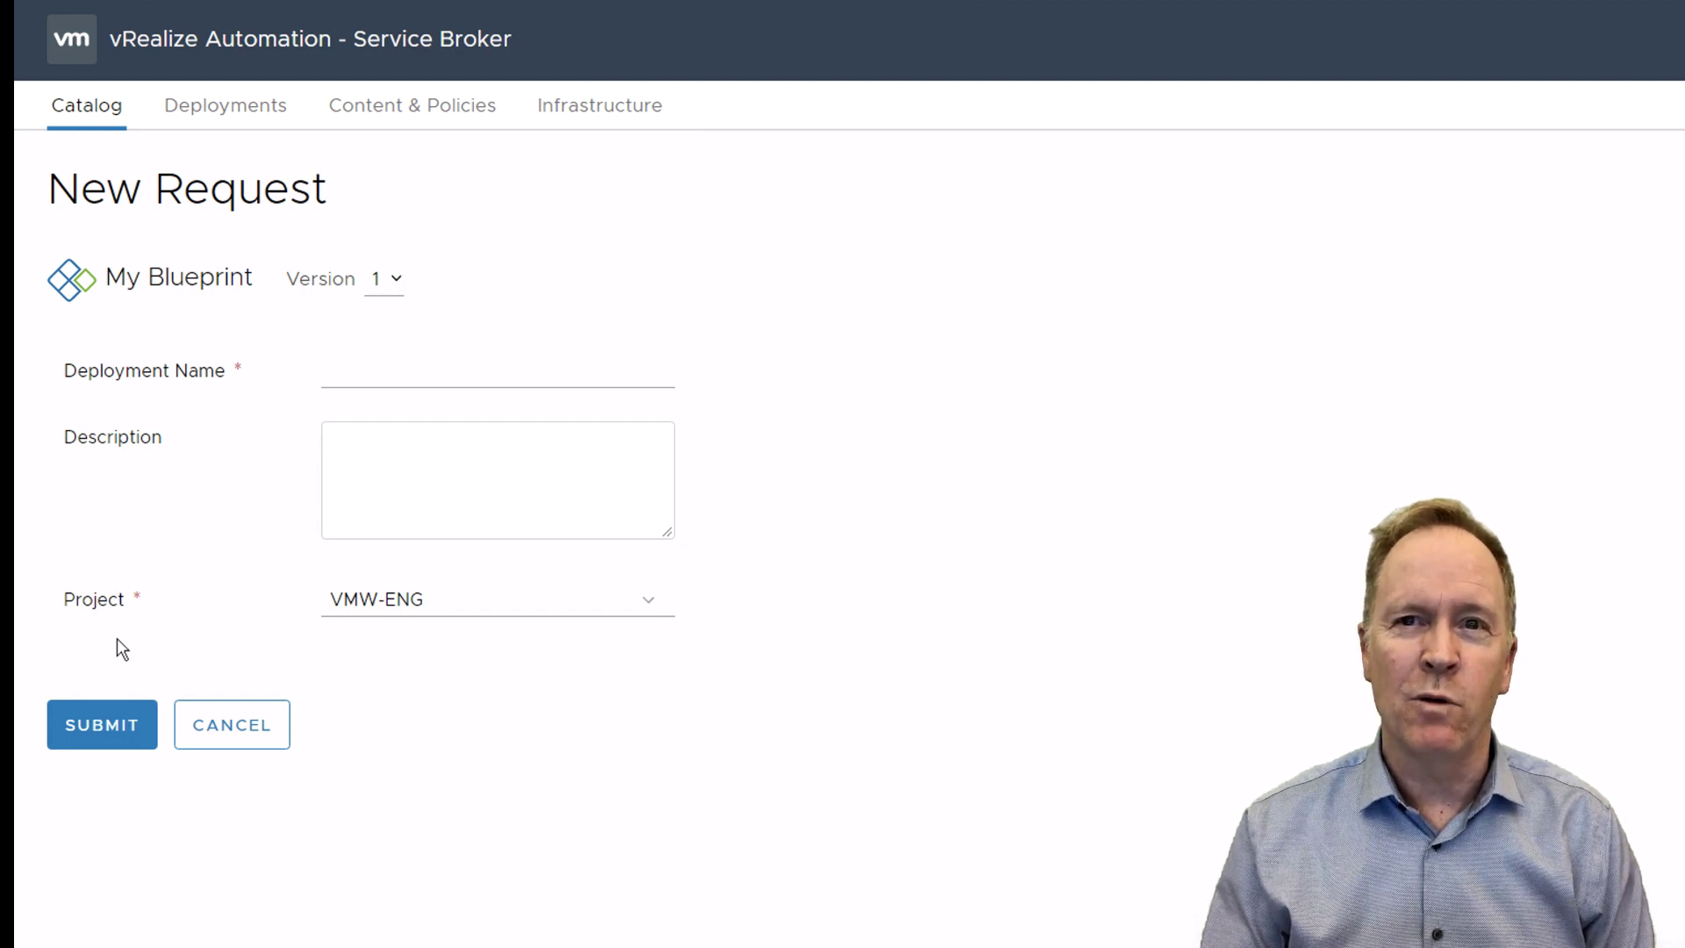
click(232, 728)
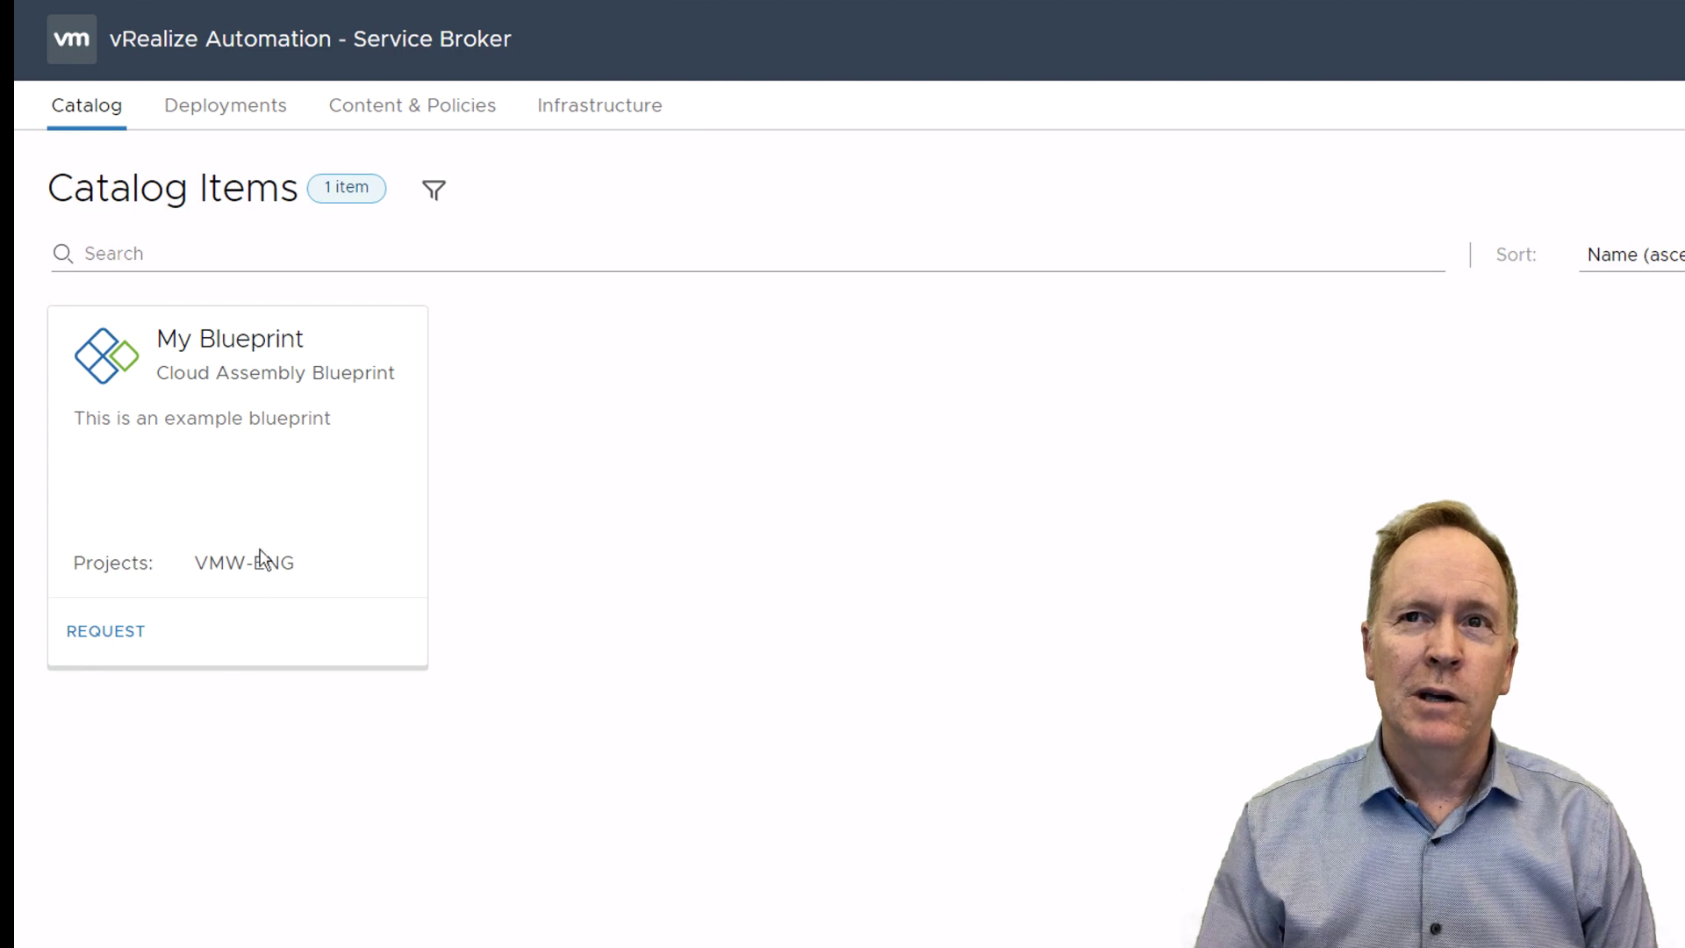
- Reopen the custom request form of My Blueprint for editing from the content list
click(367, 114)
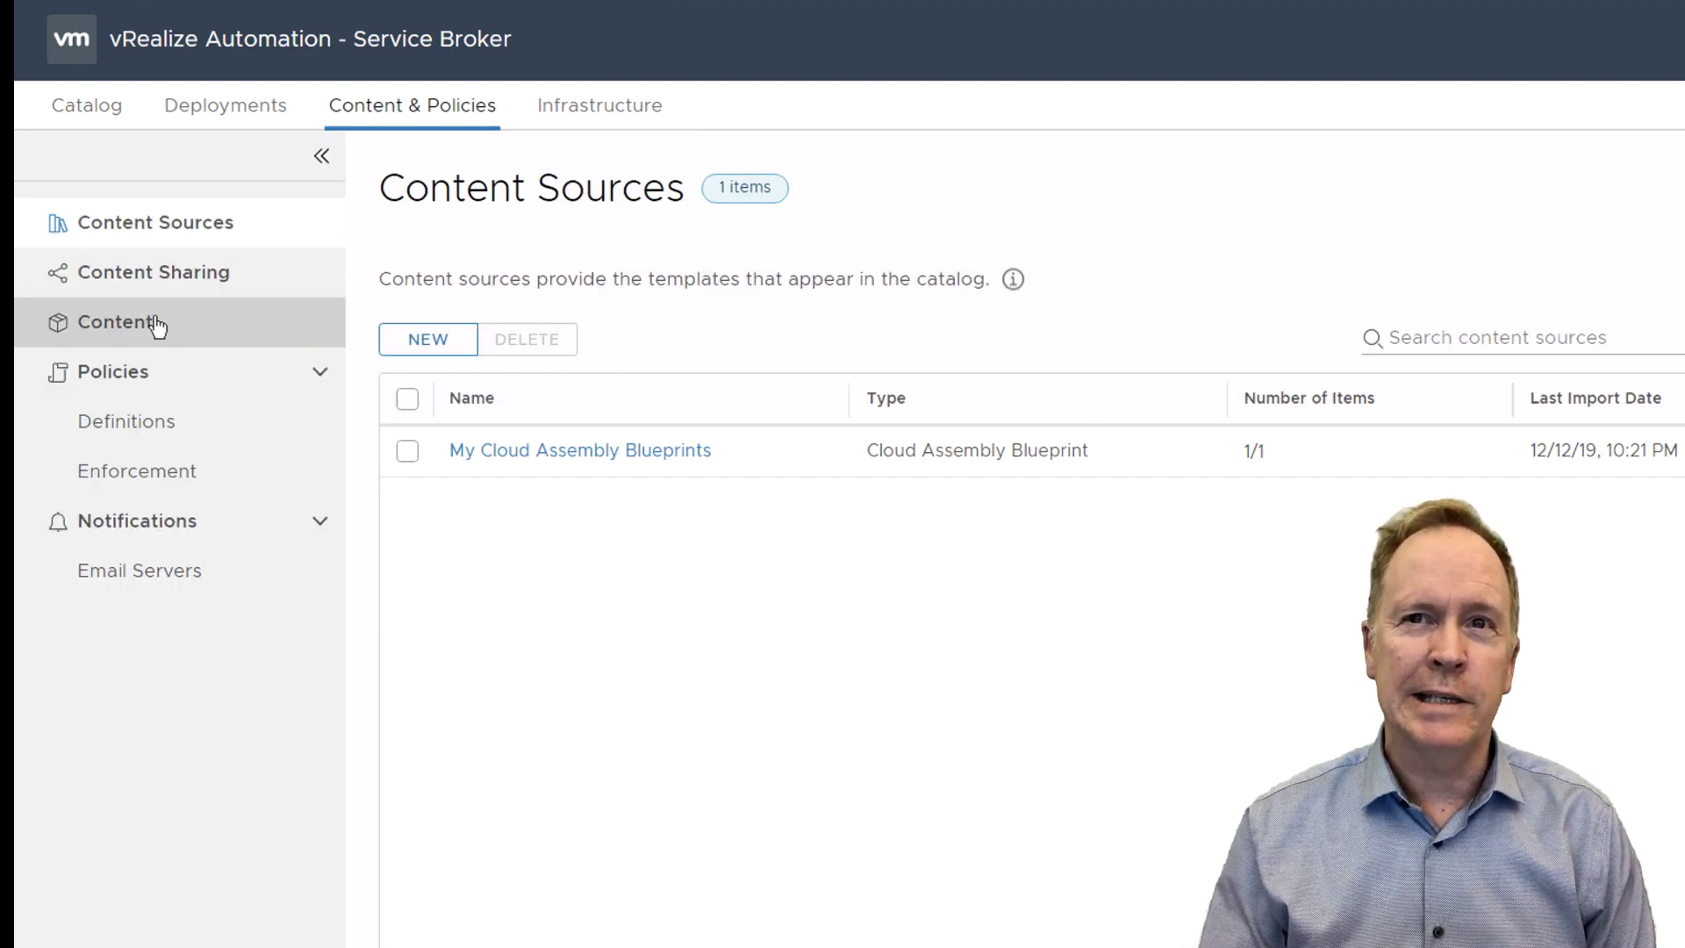
click(158, 327)
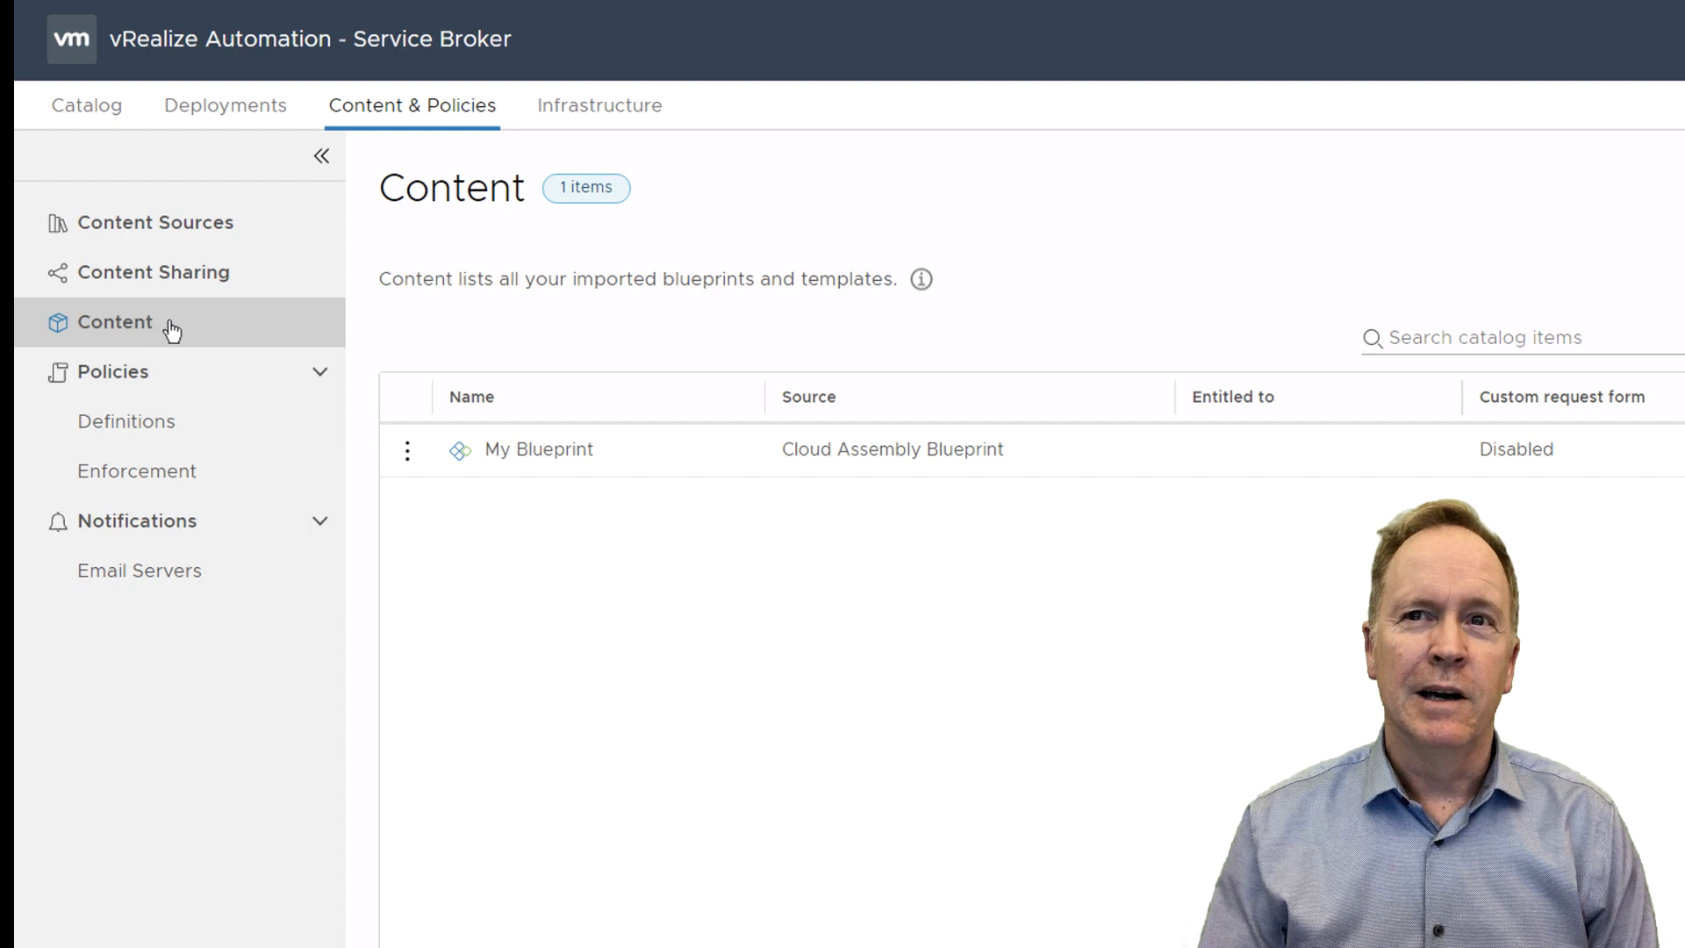
click(409, 454)
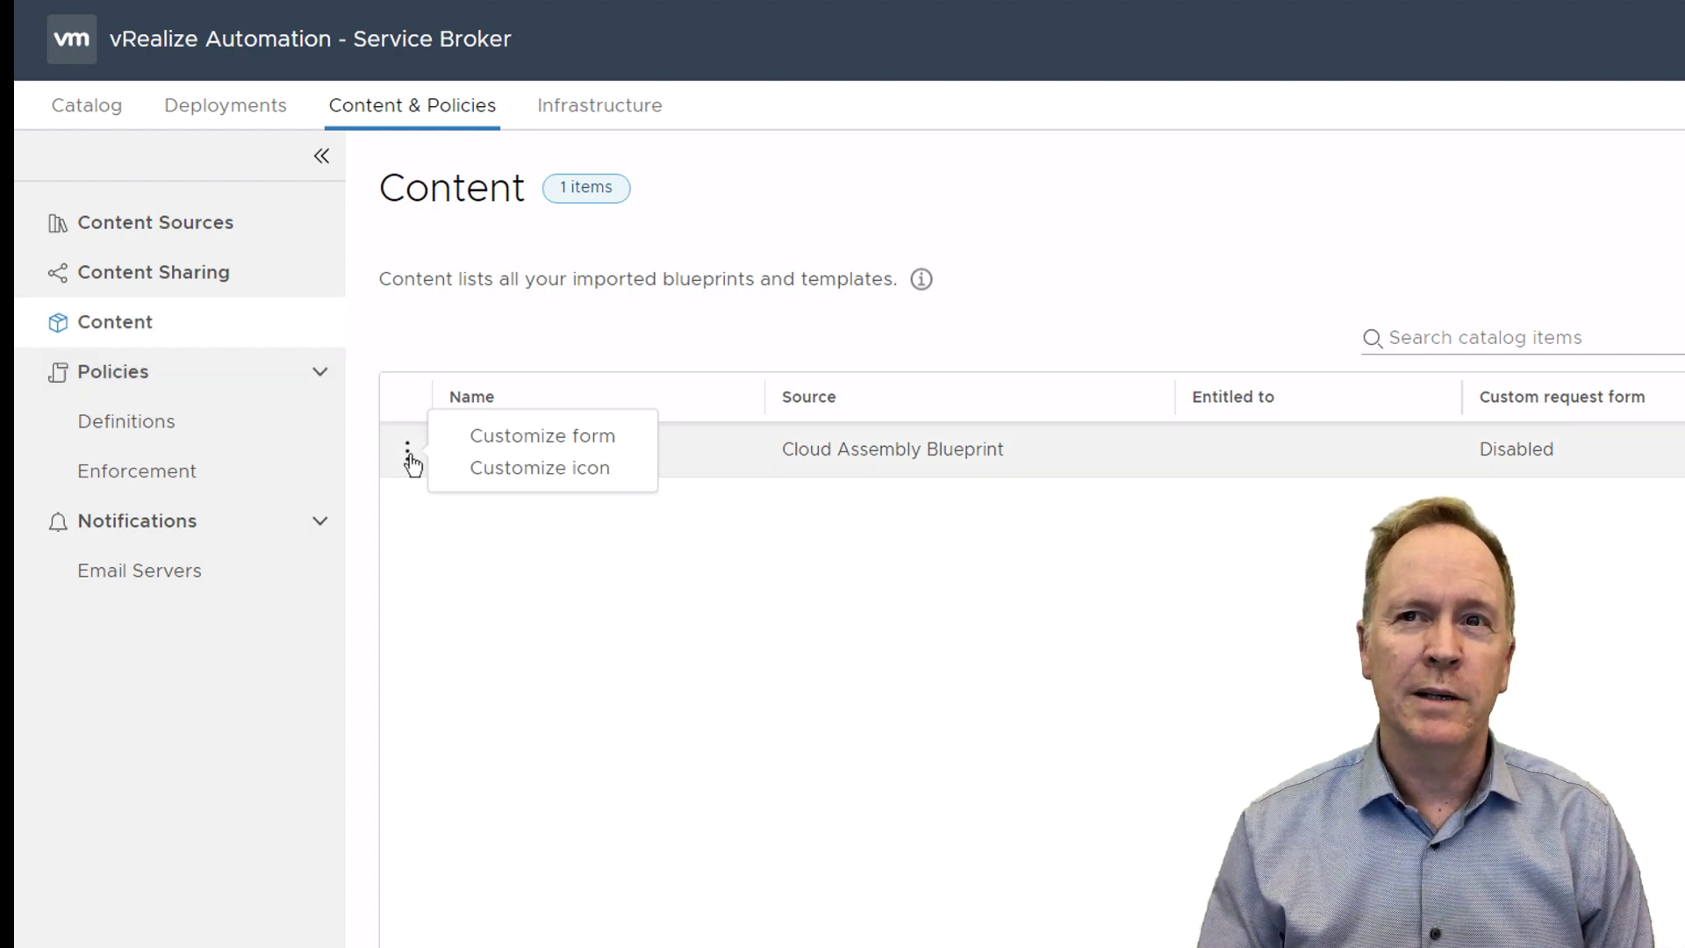
click(523, 446)
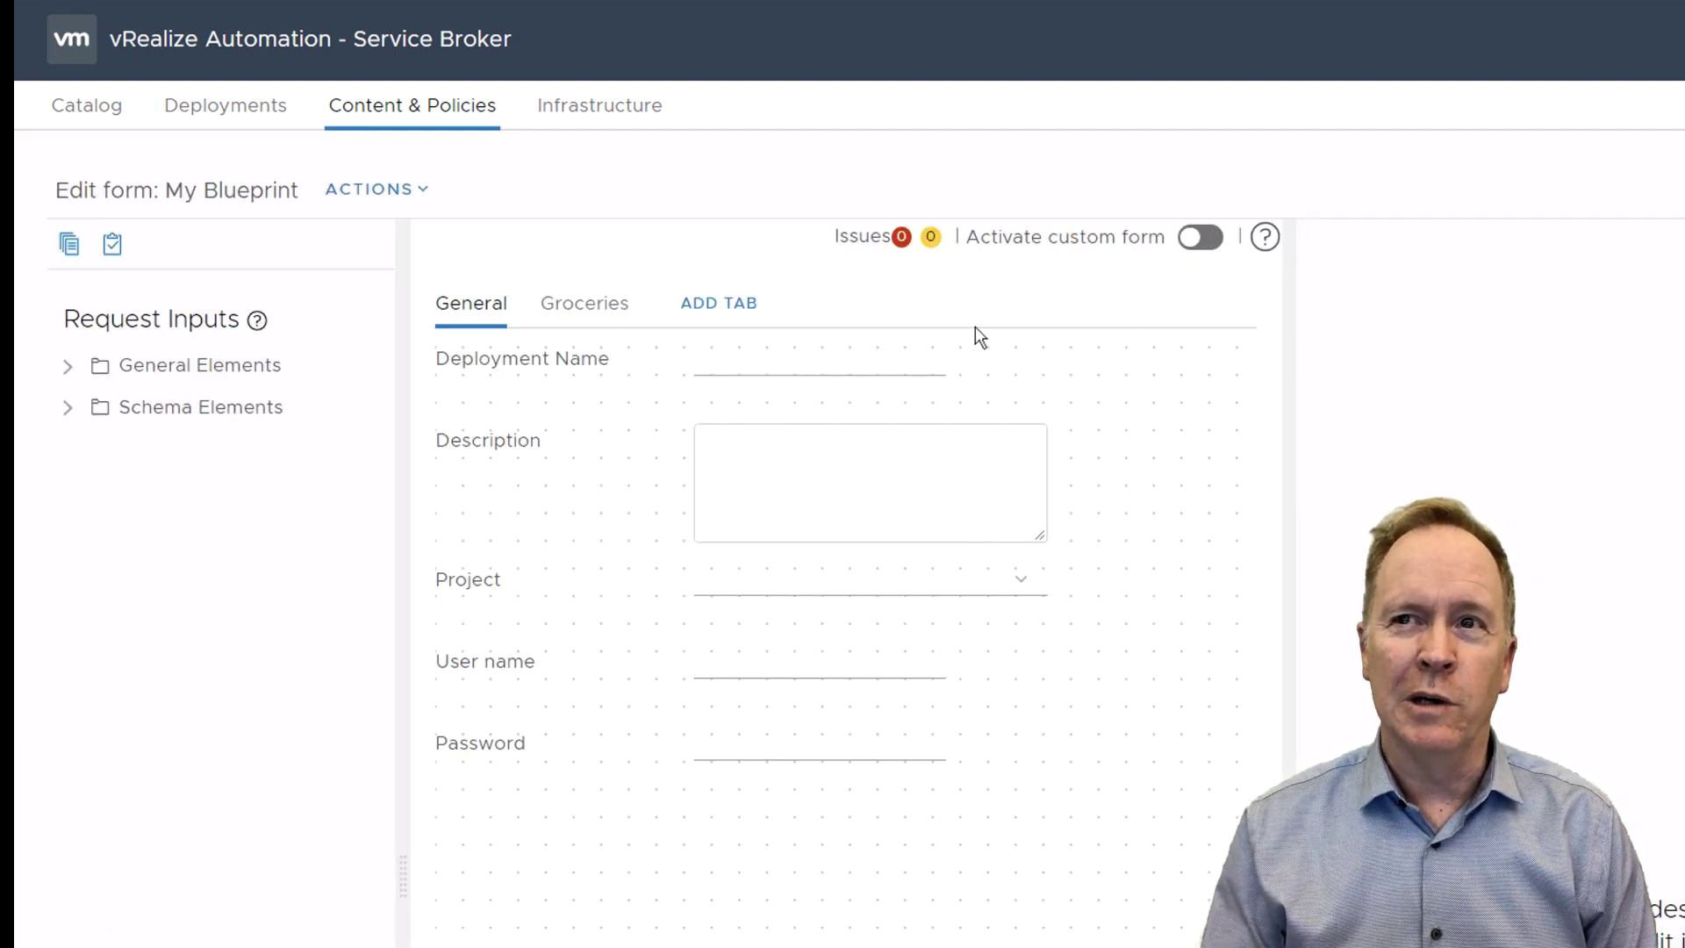
- Activate the custom request form of My Blueprint and save it
click(1197, 238)
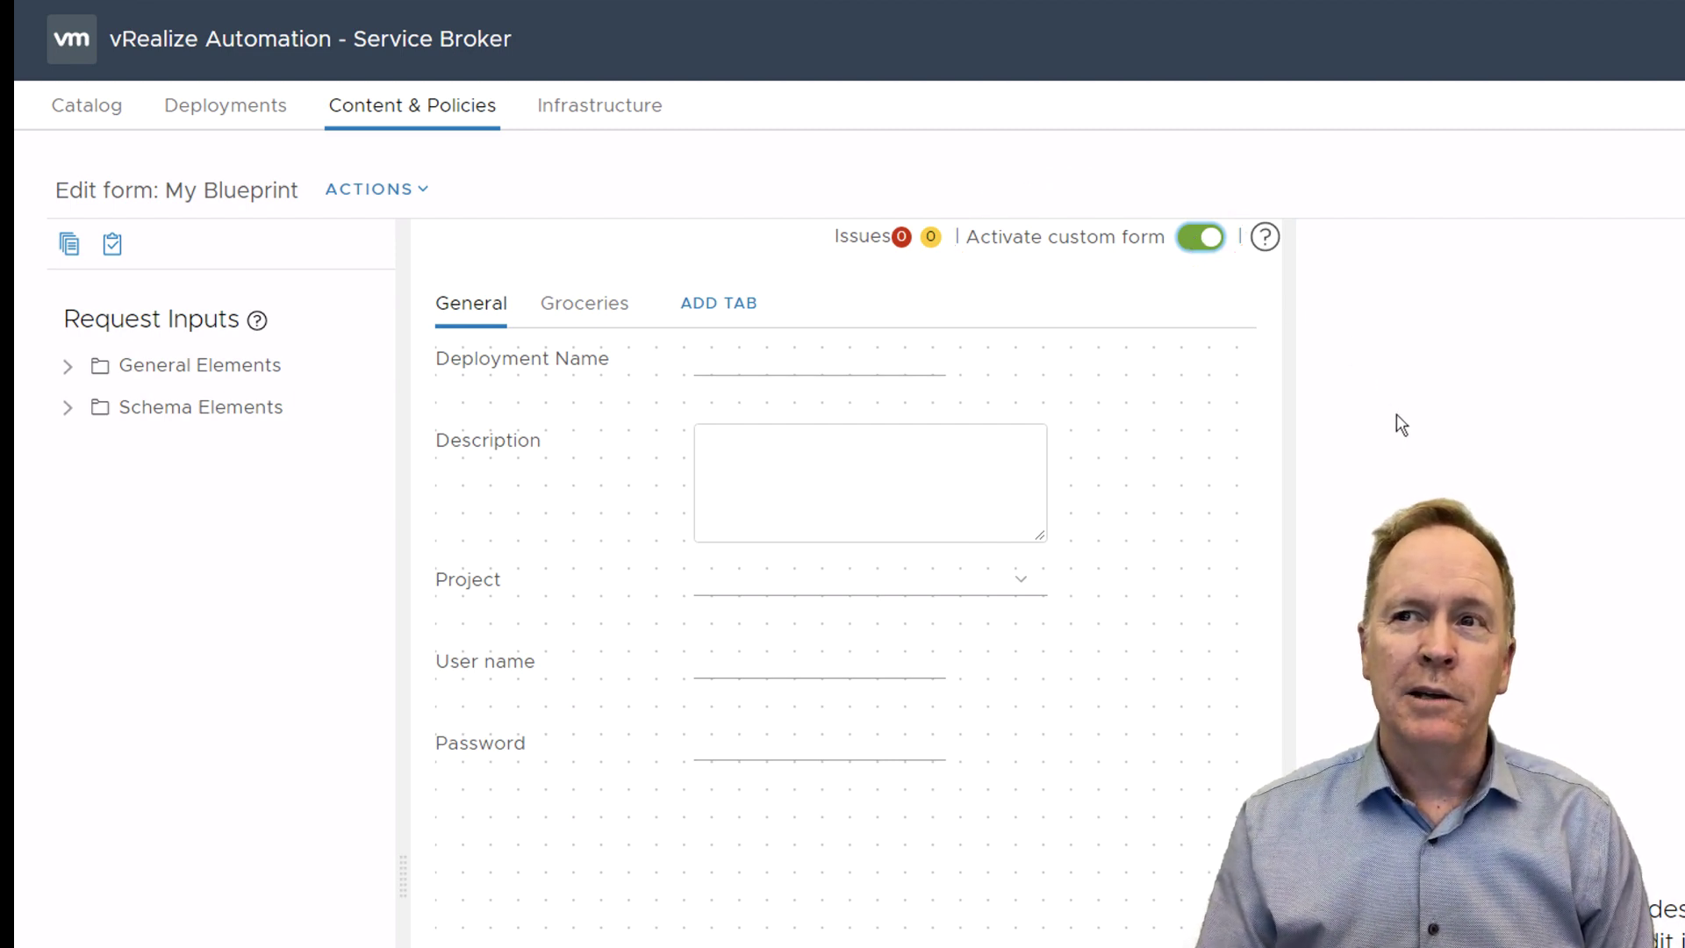
scroll(1397, 413, down, 7)
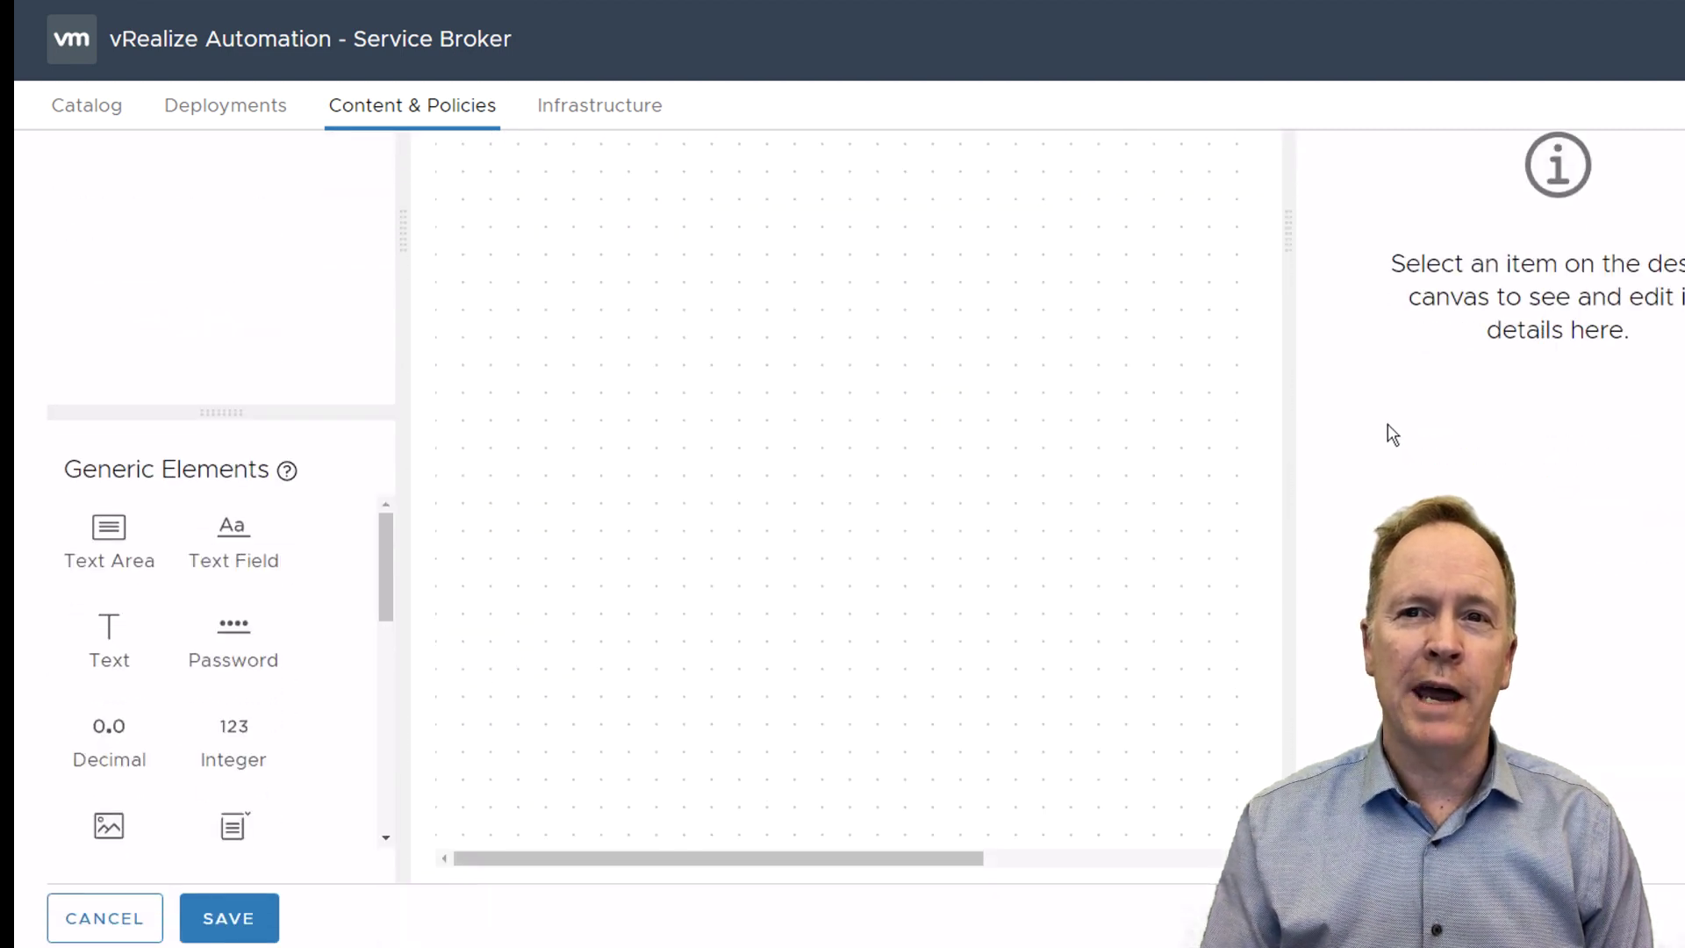
click(248, 923)
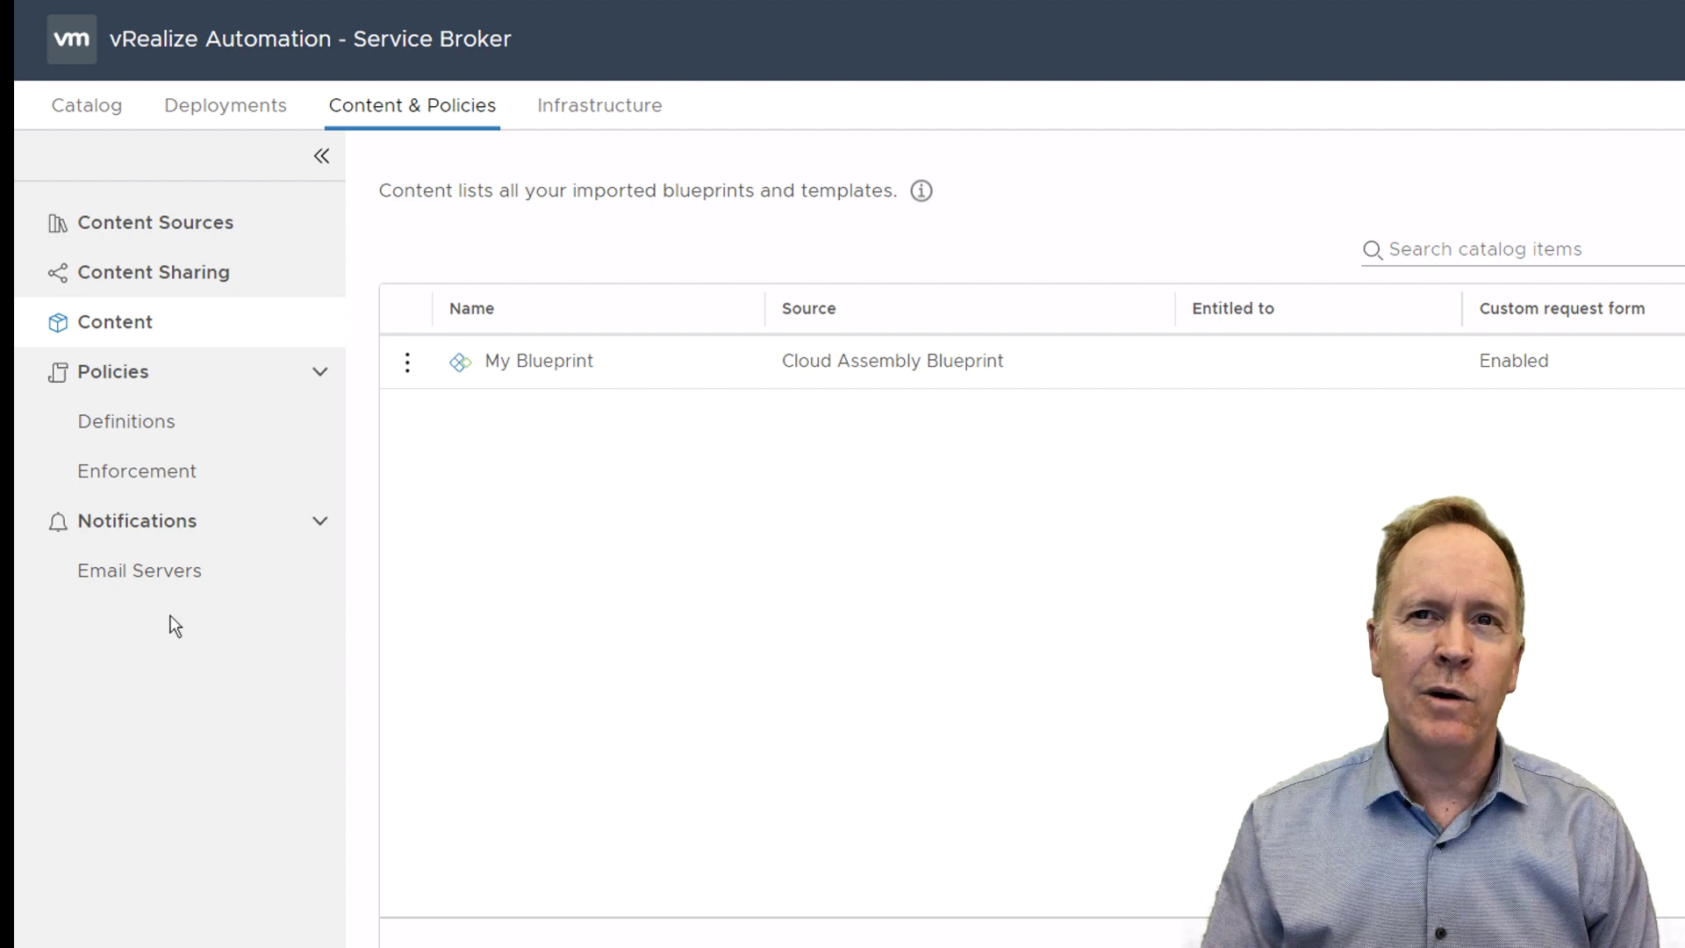
- Start a catalog request for My Blueprint and fill in its user name and password fields
click(83, 113)
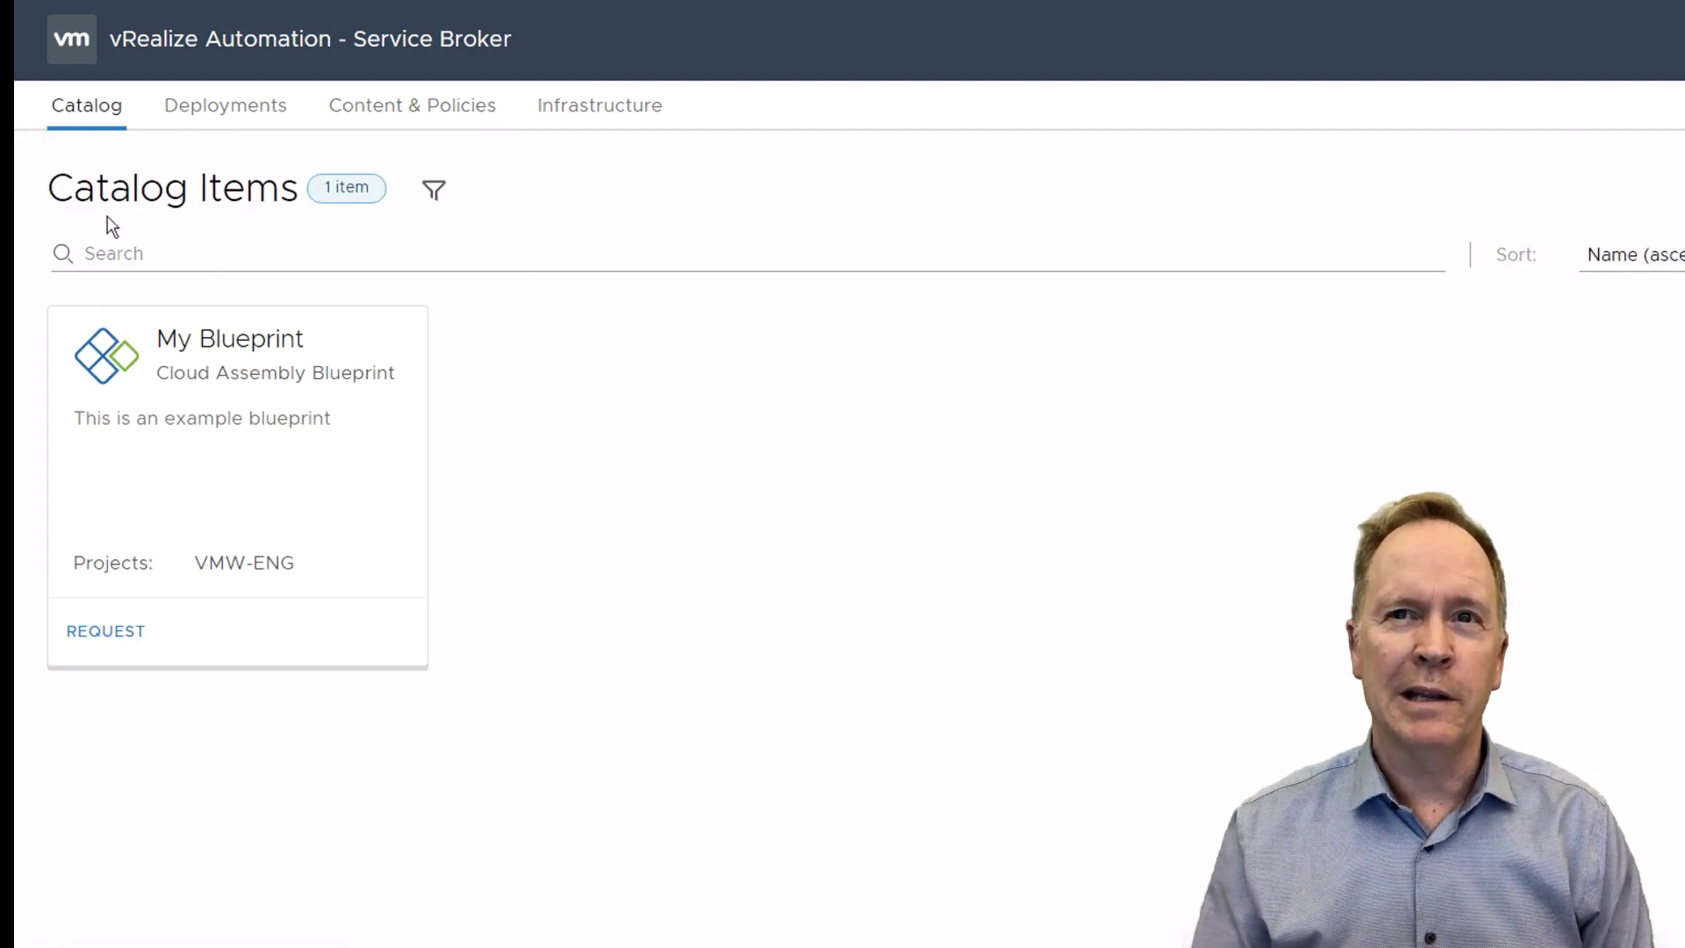
click(123, 640)
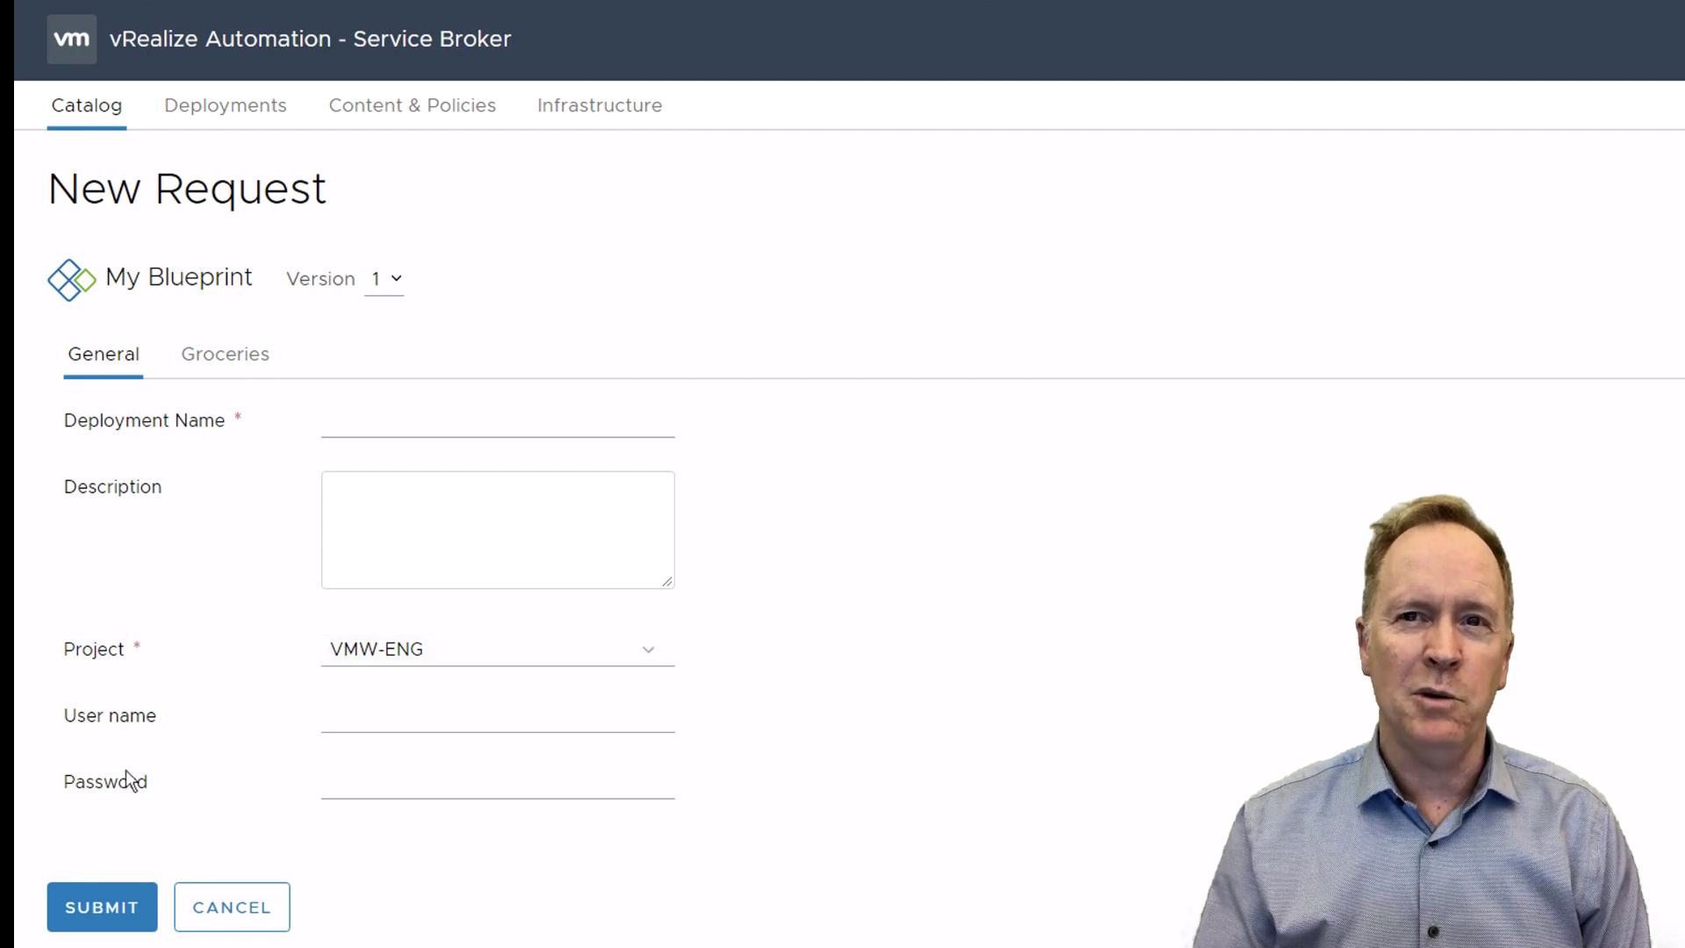
click(383, 716)
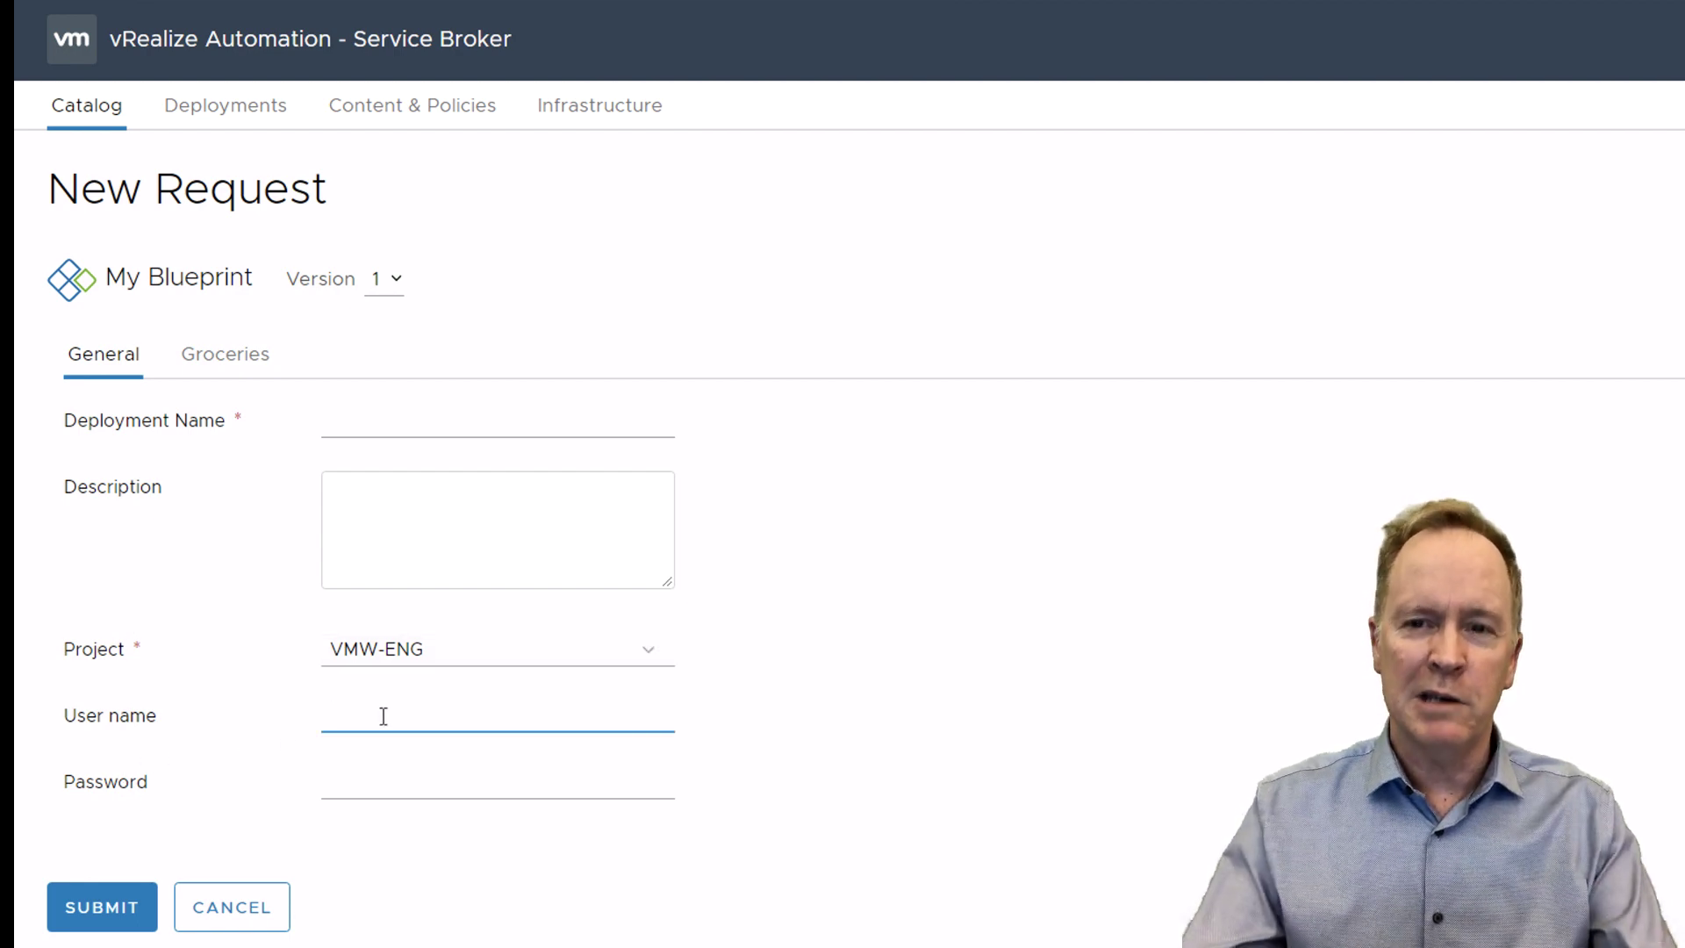
text(brian)
text(w)
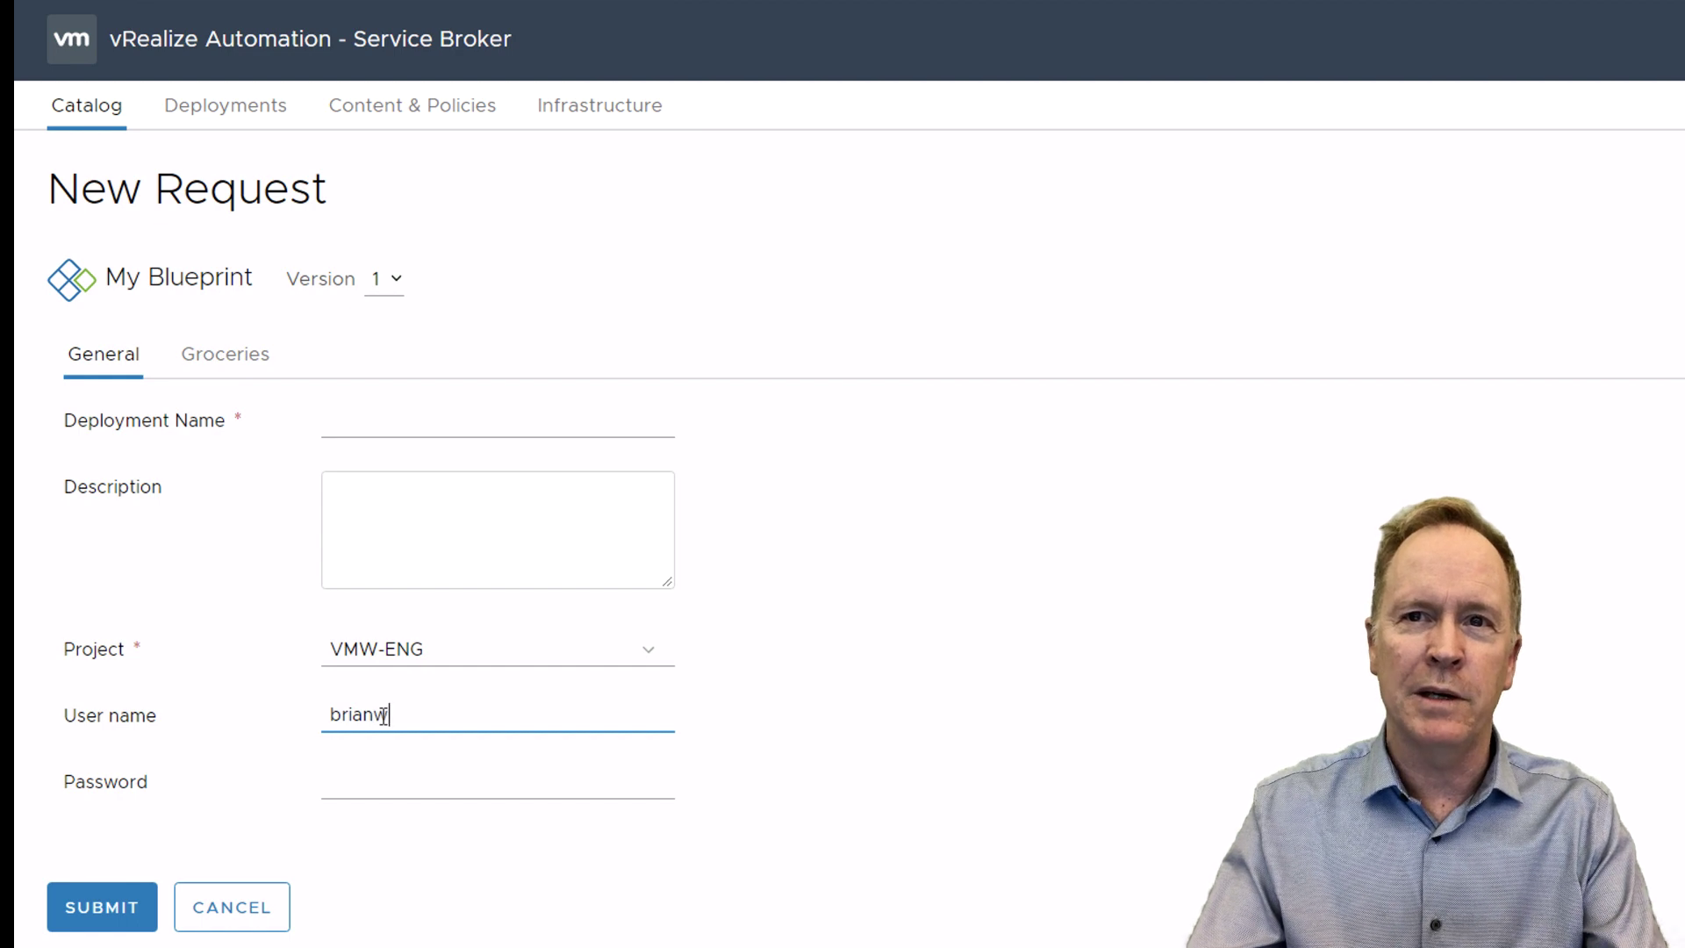
key(Tab)
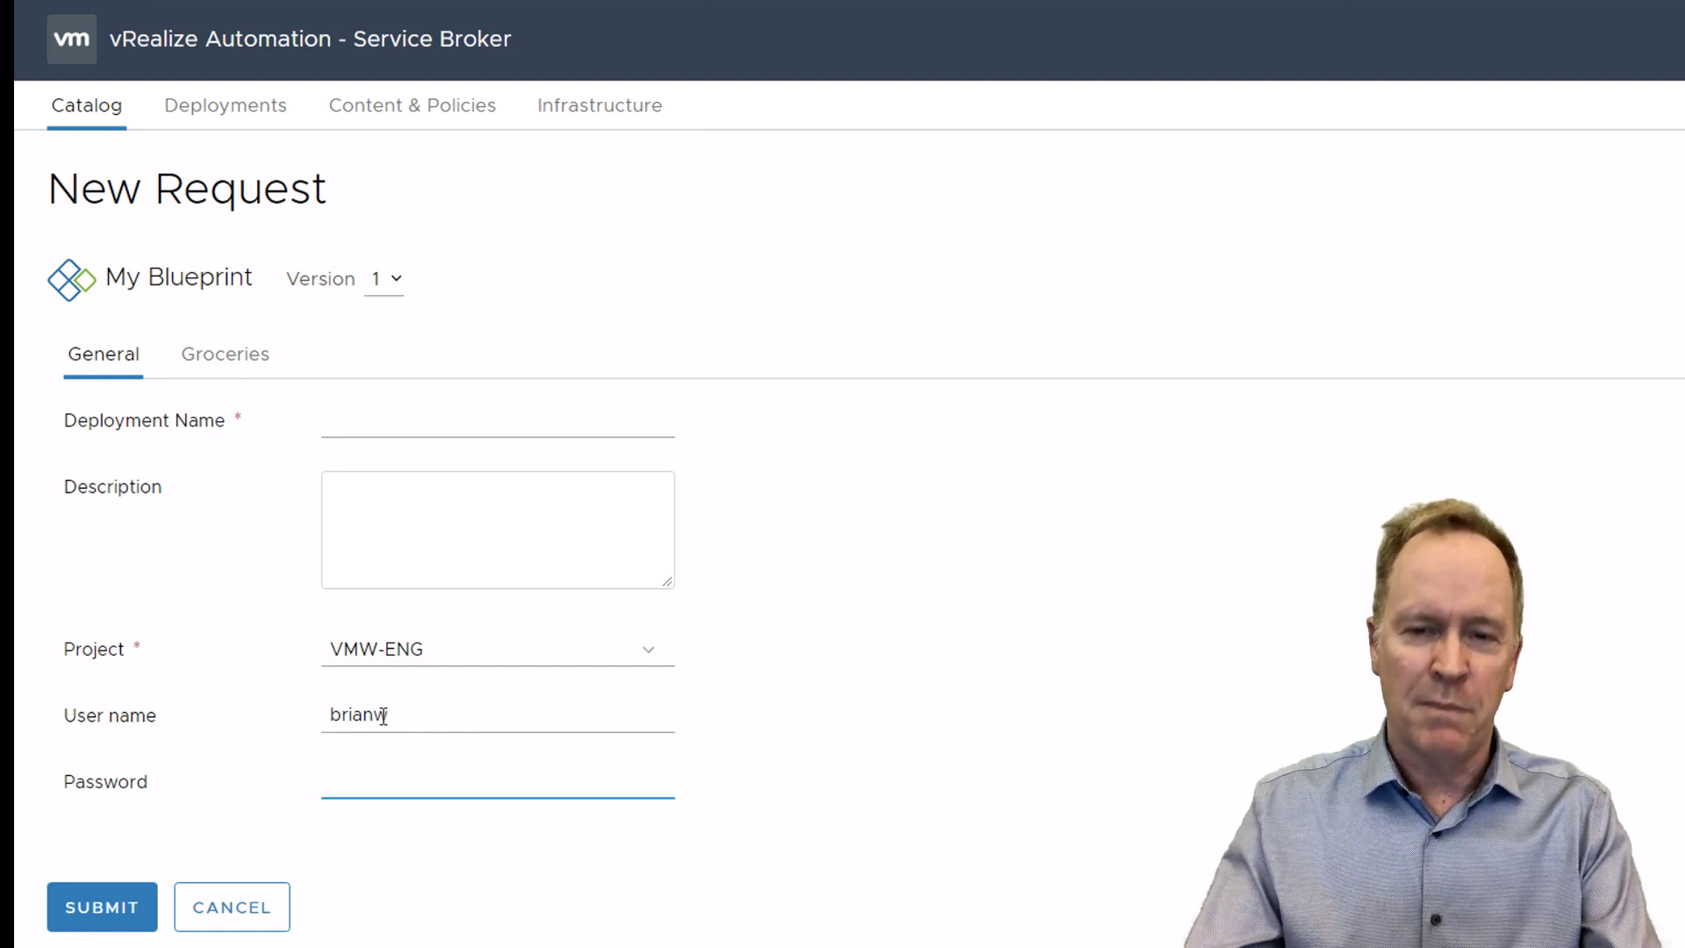
text(************************)
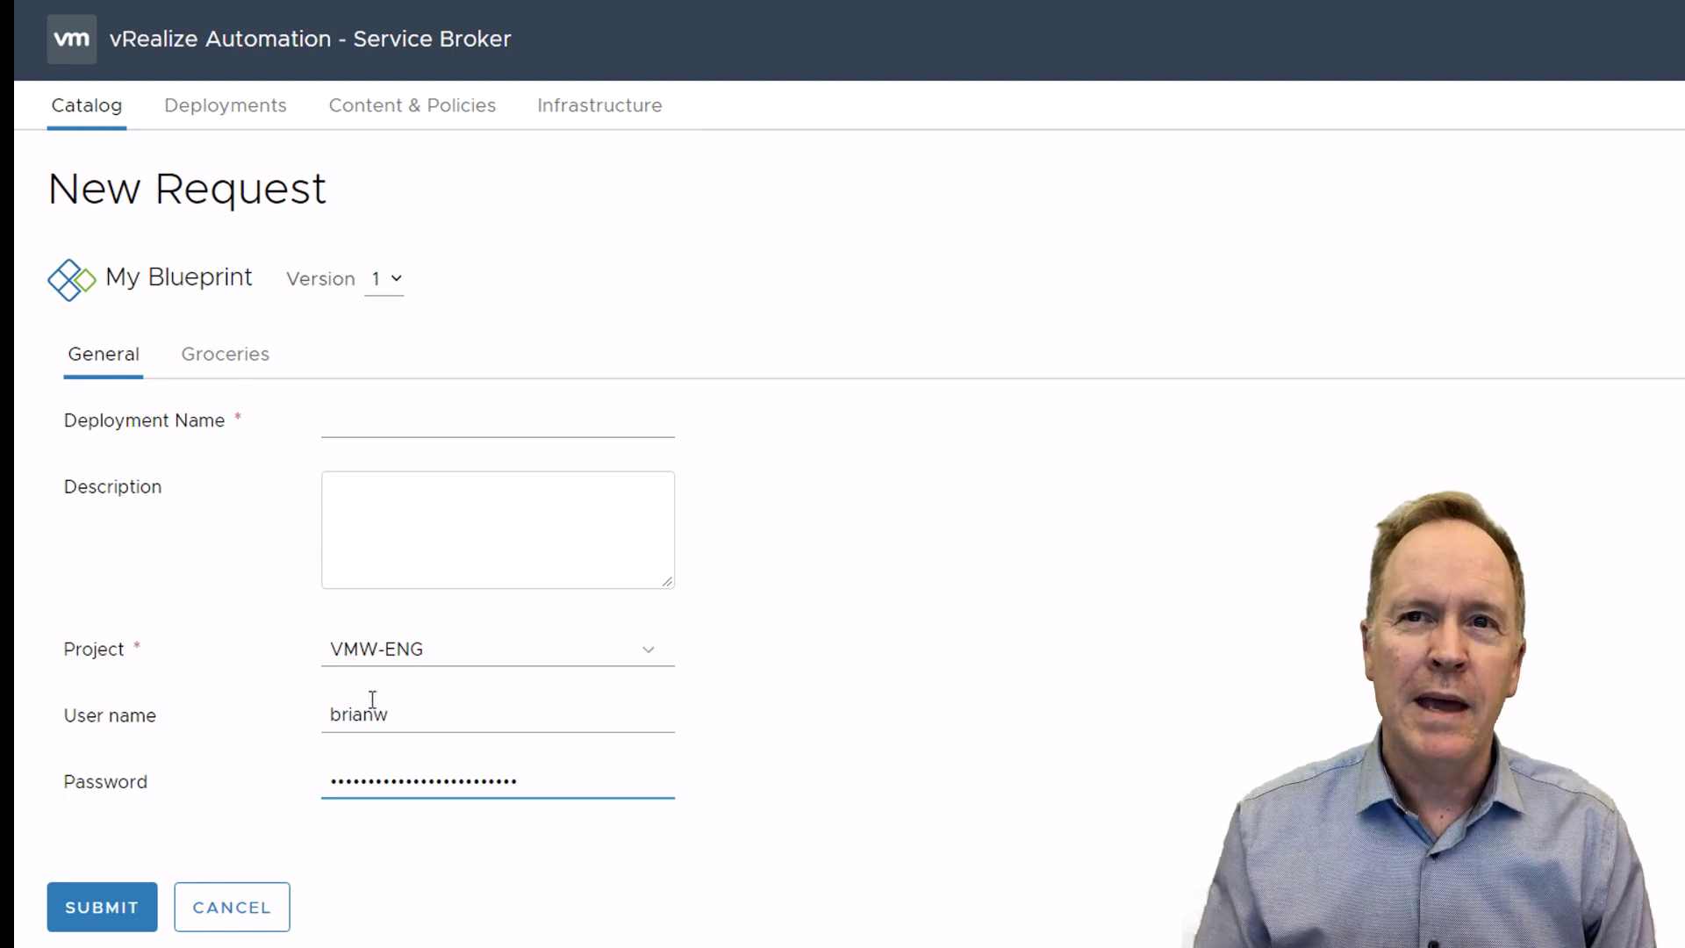
- On the request's Groceries page, enter Potato as the vegetable and choose CHERRY as the fruit
click(249, 369)
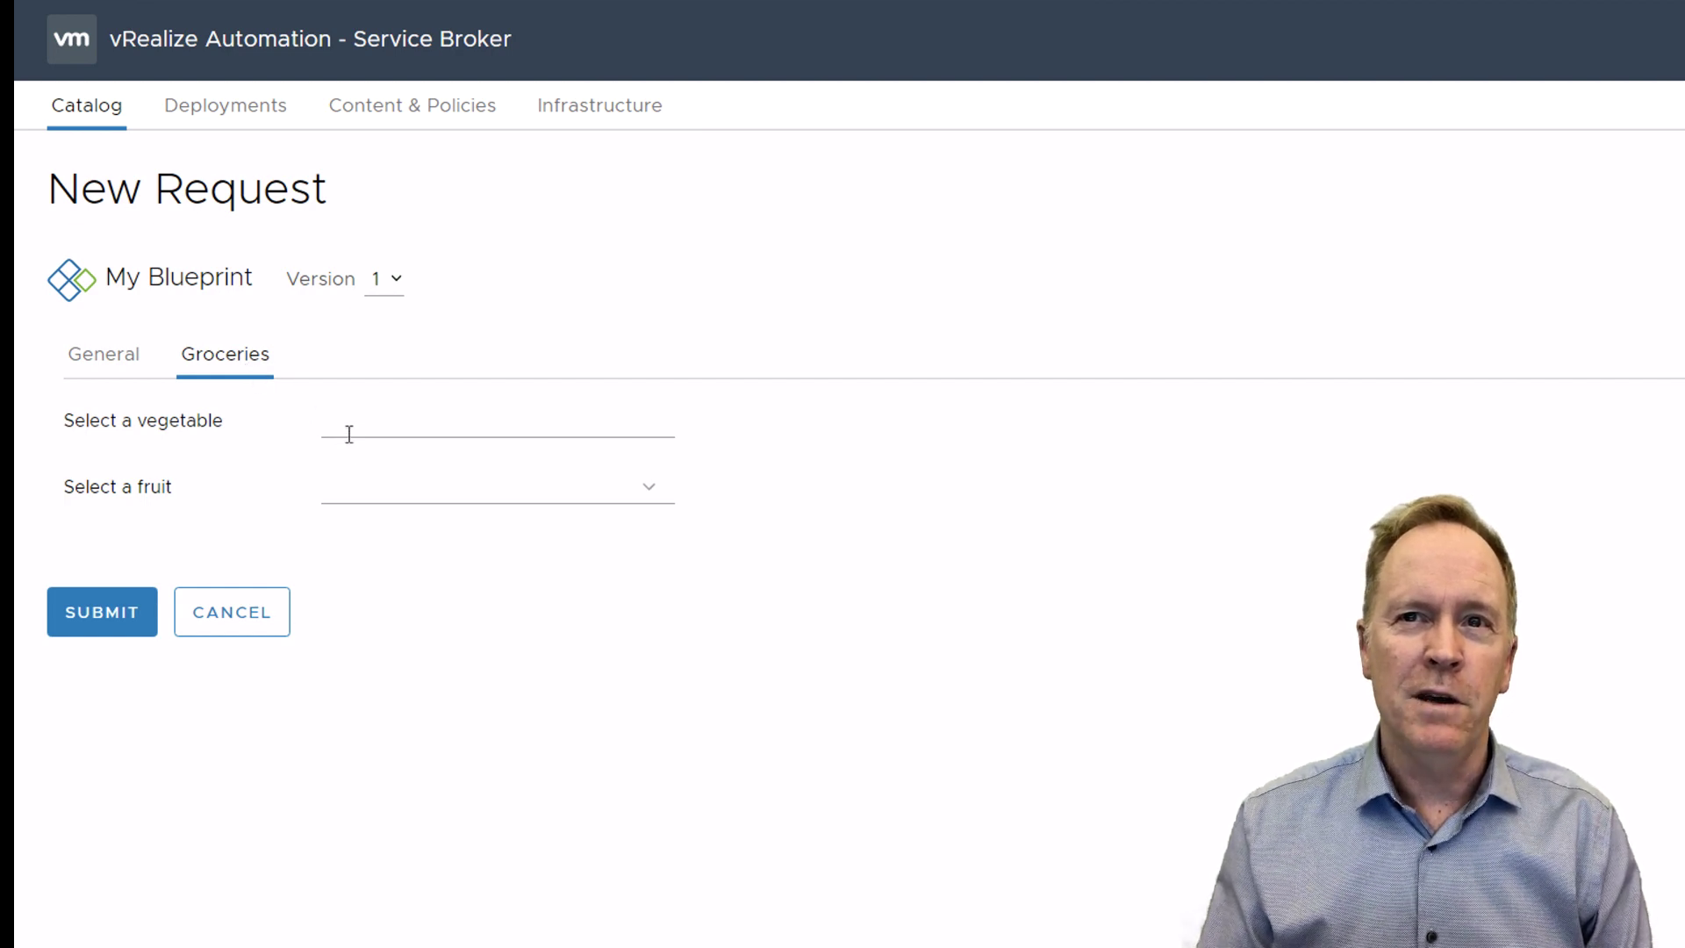
click(347, 488)
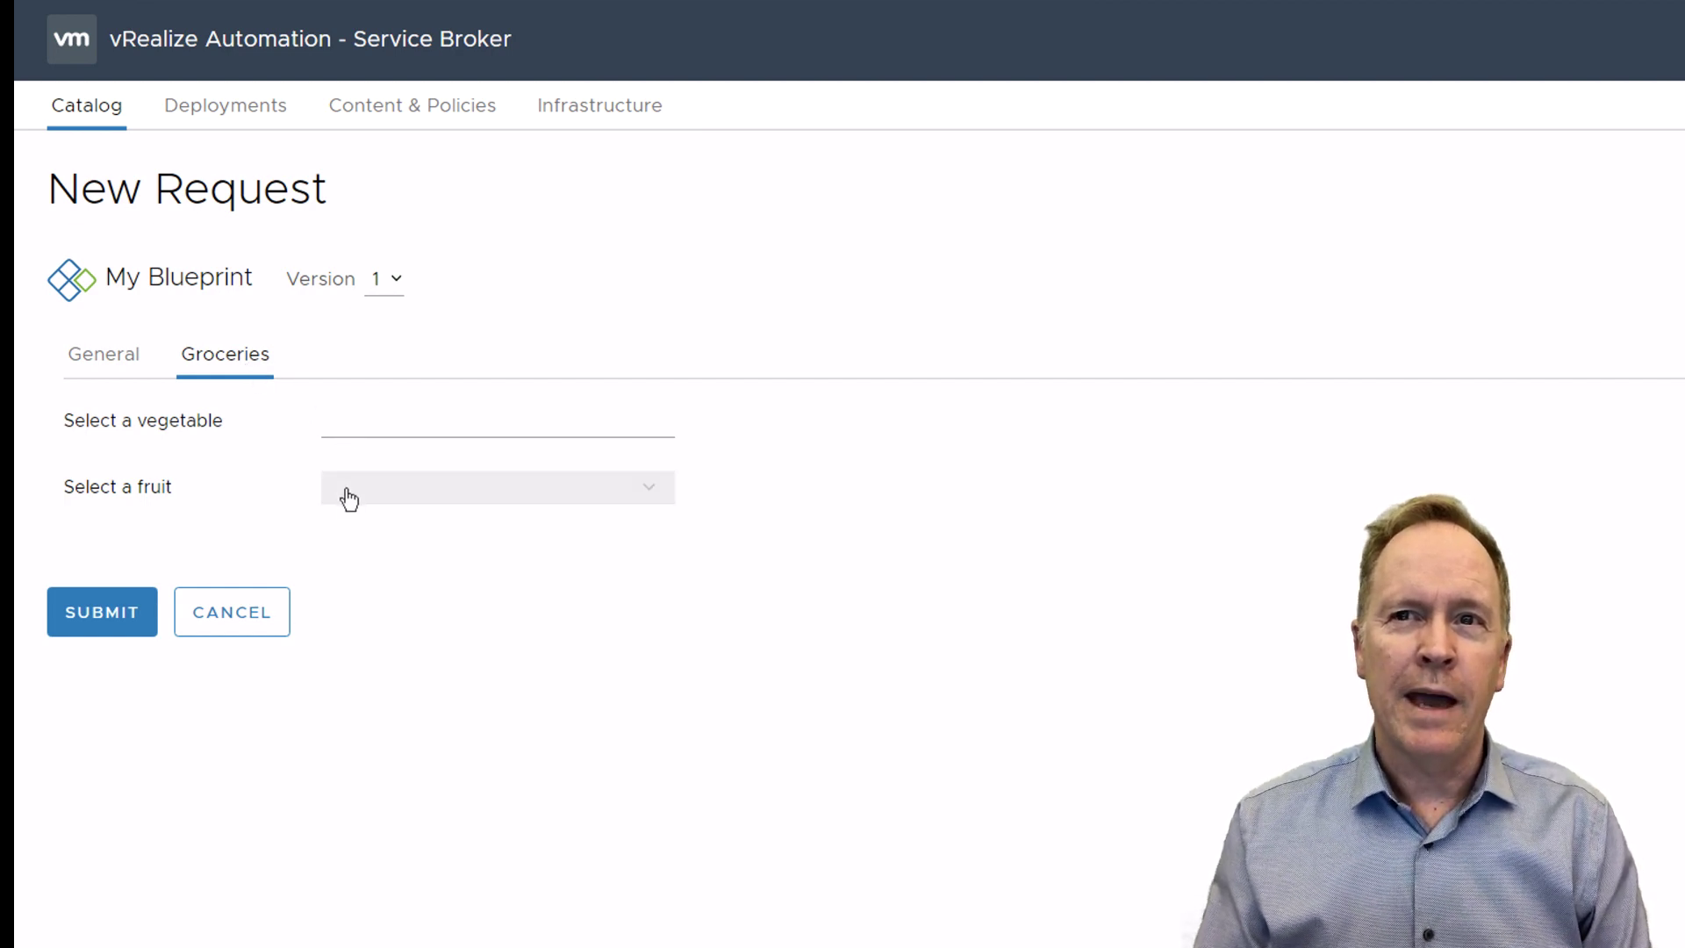
click(350, 418)
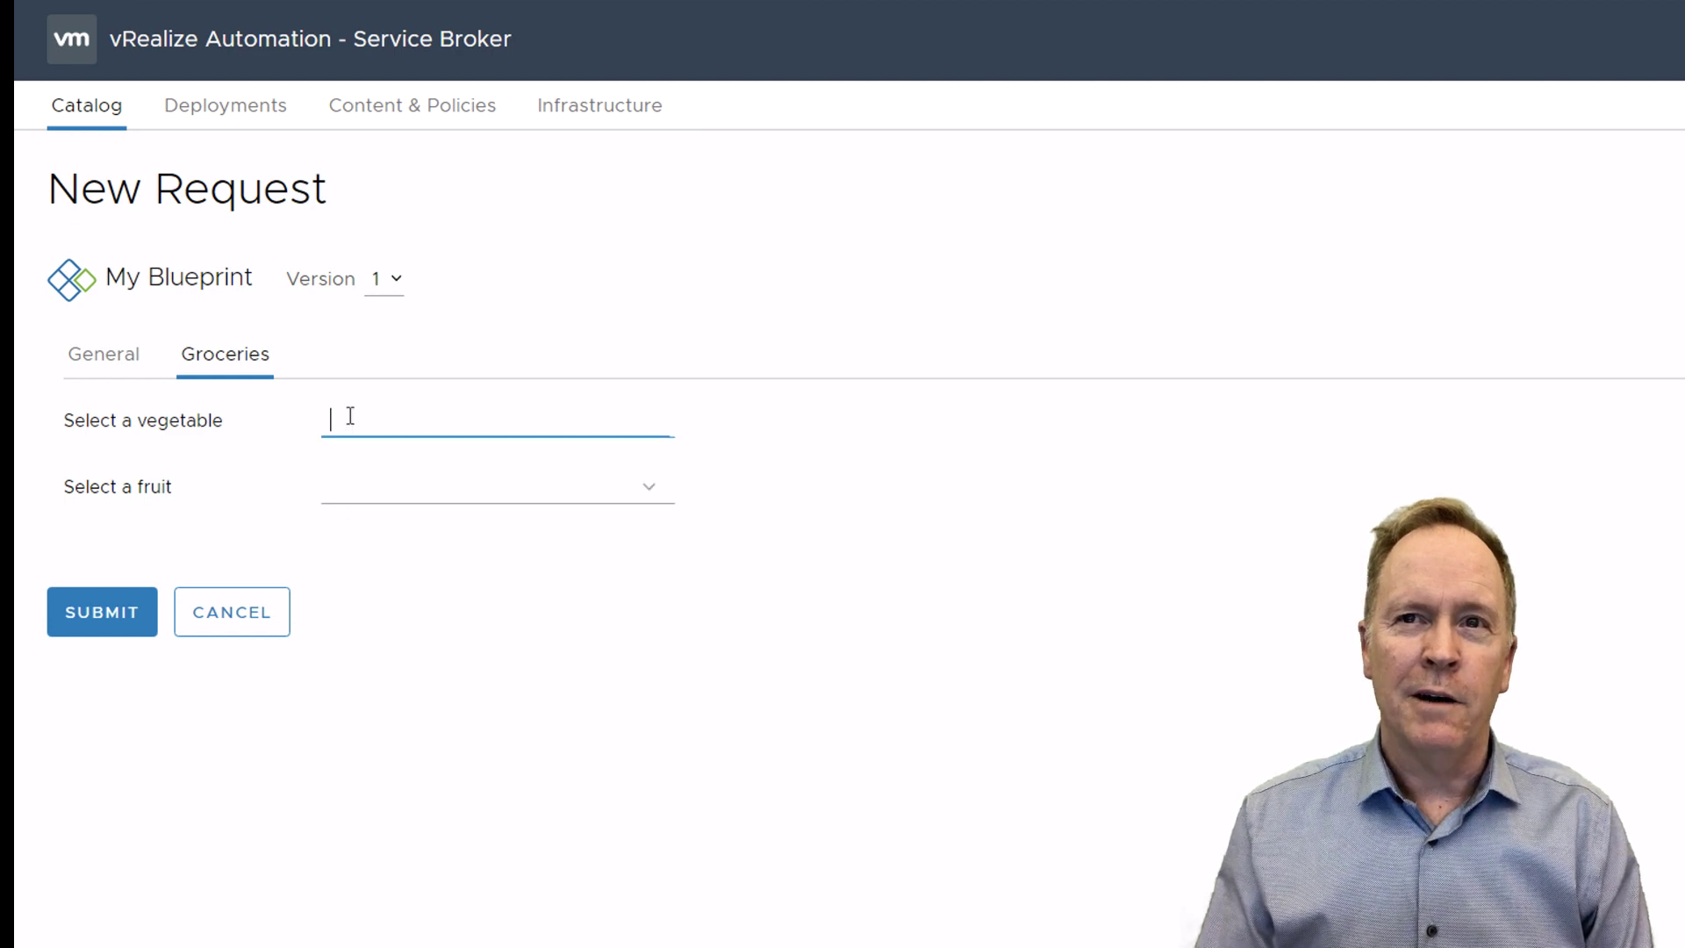
text(Potato)
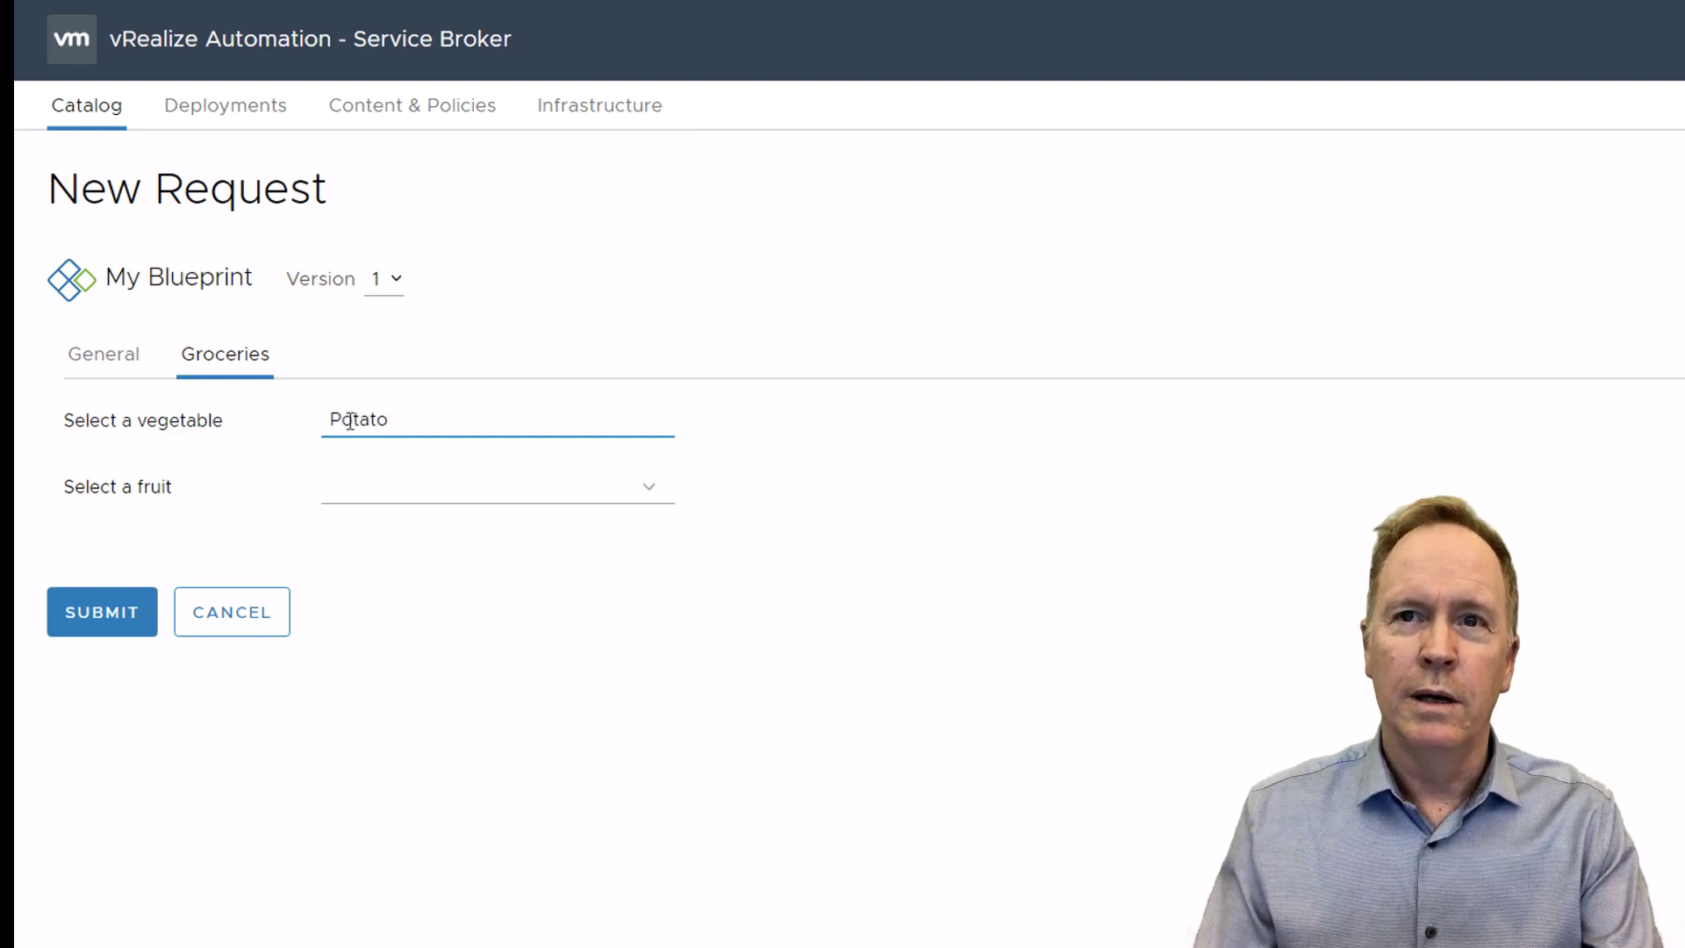
click(373, 488)
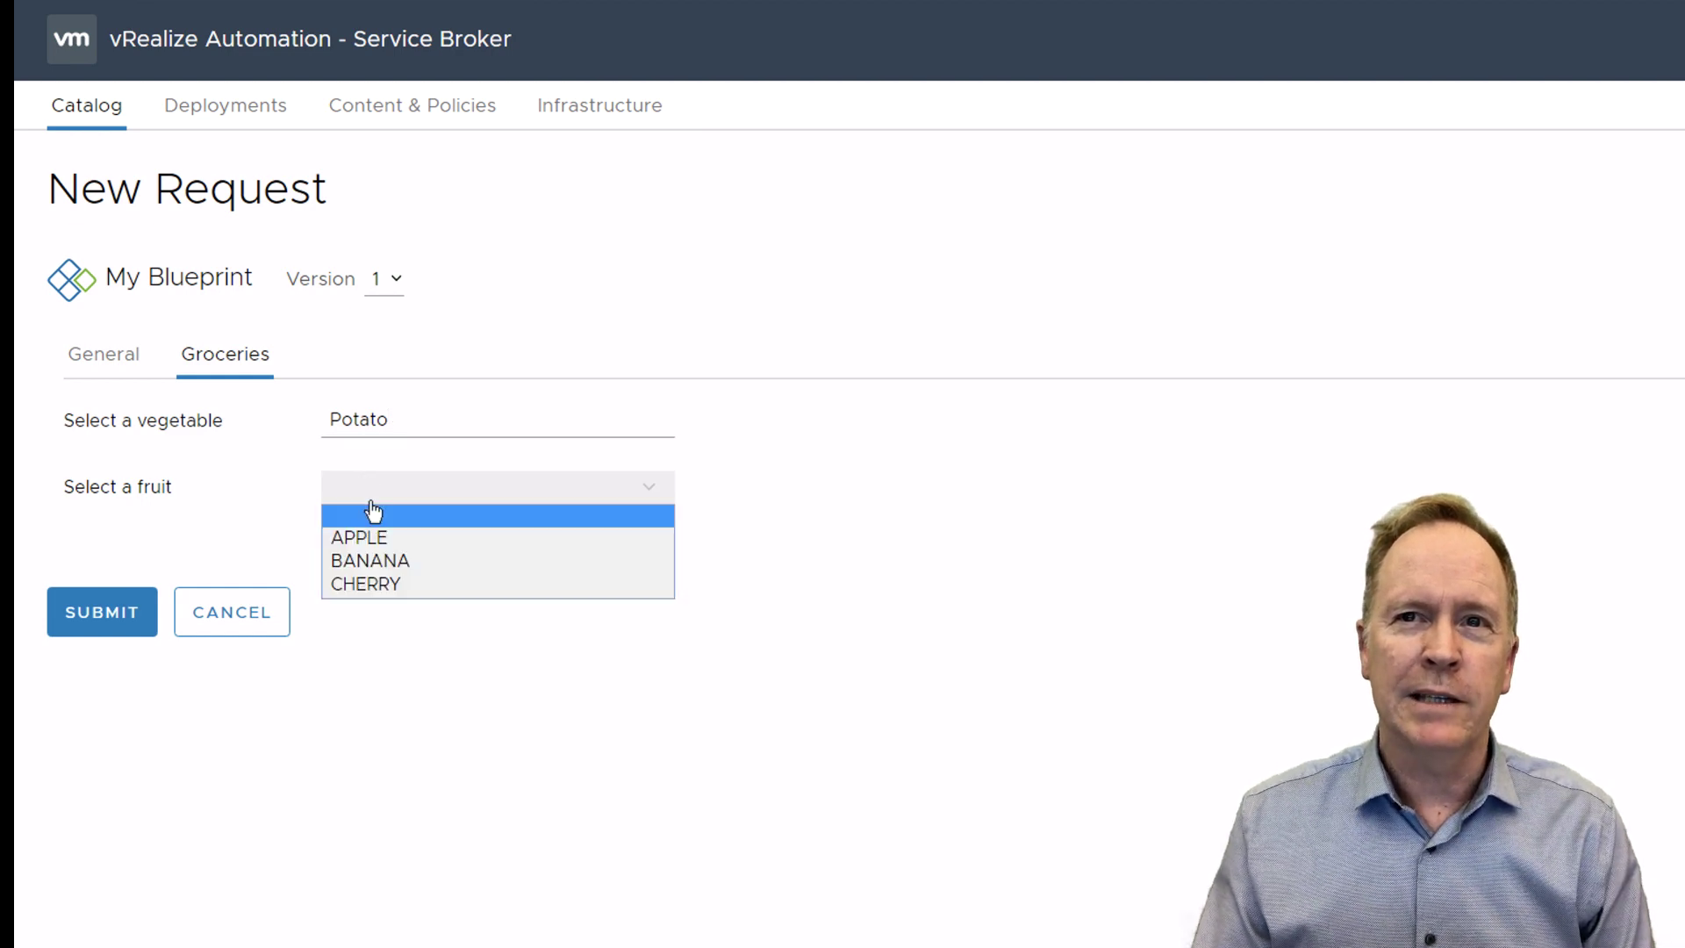
click(391, 585)
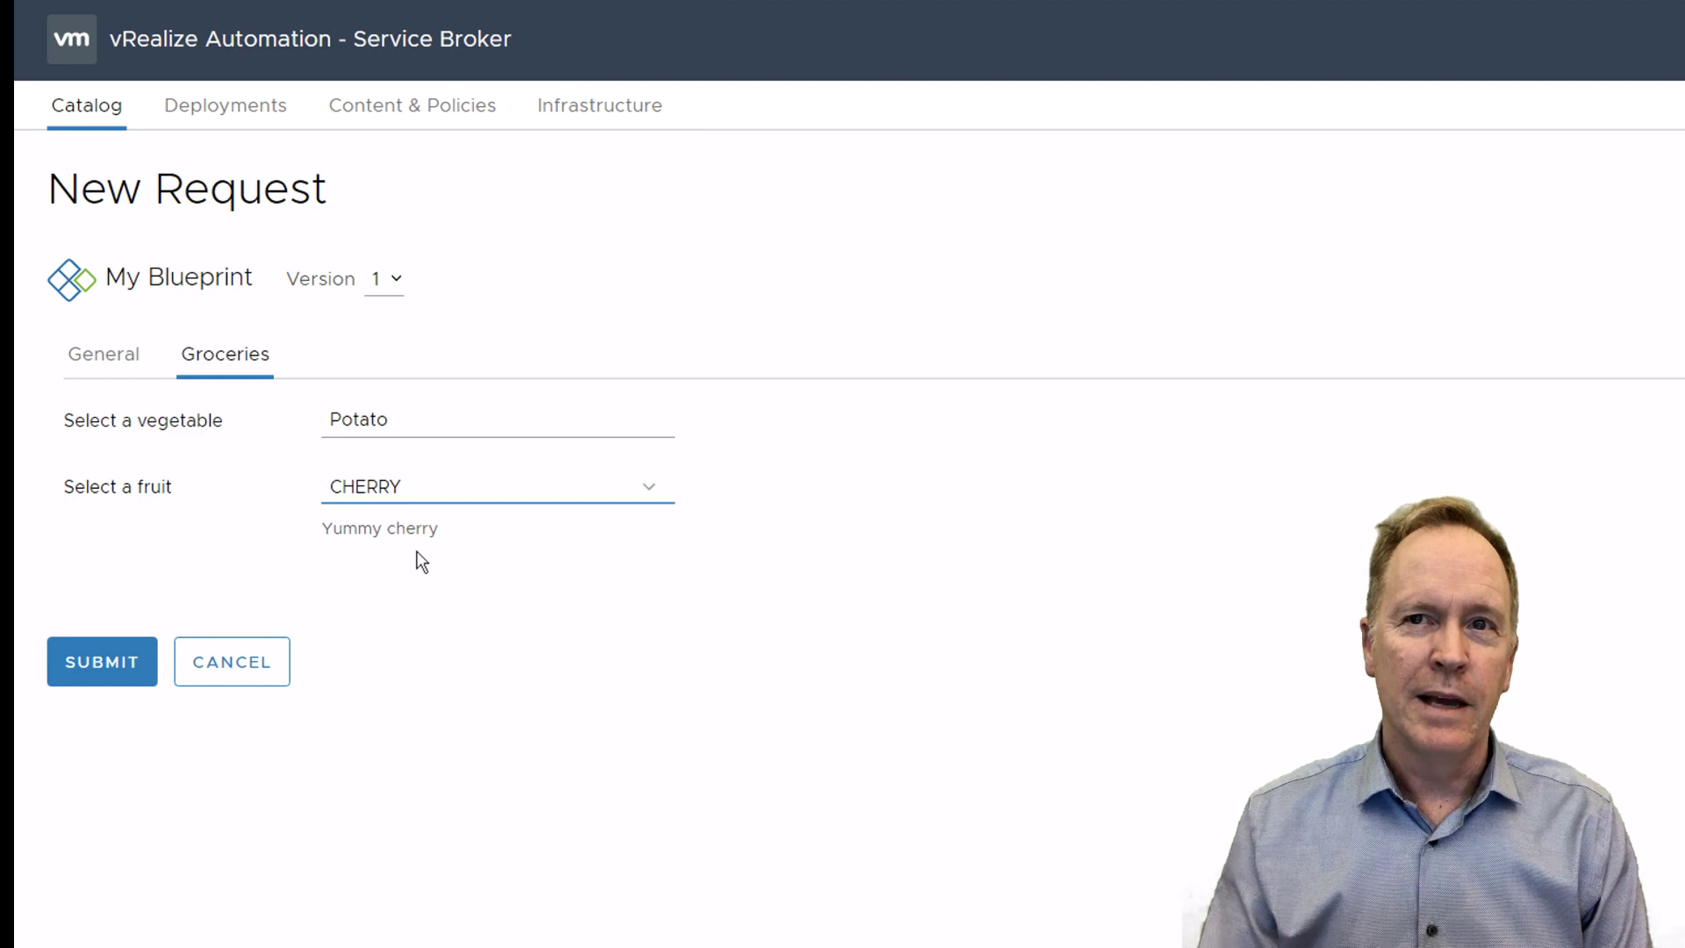
- Review the available choices for the fruit in the request, and cancel the request
click(361, 492)
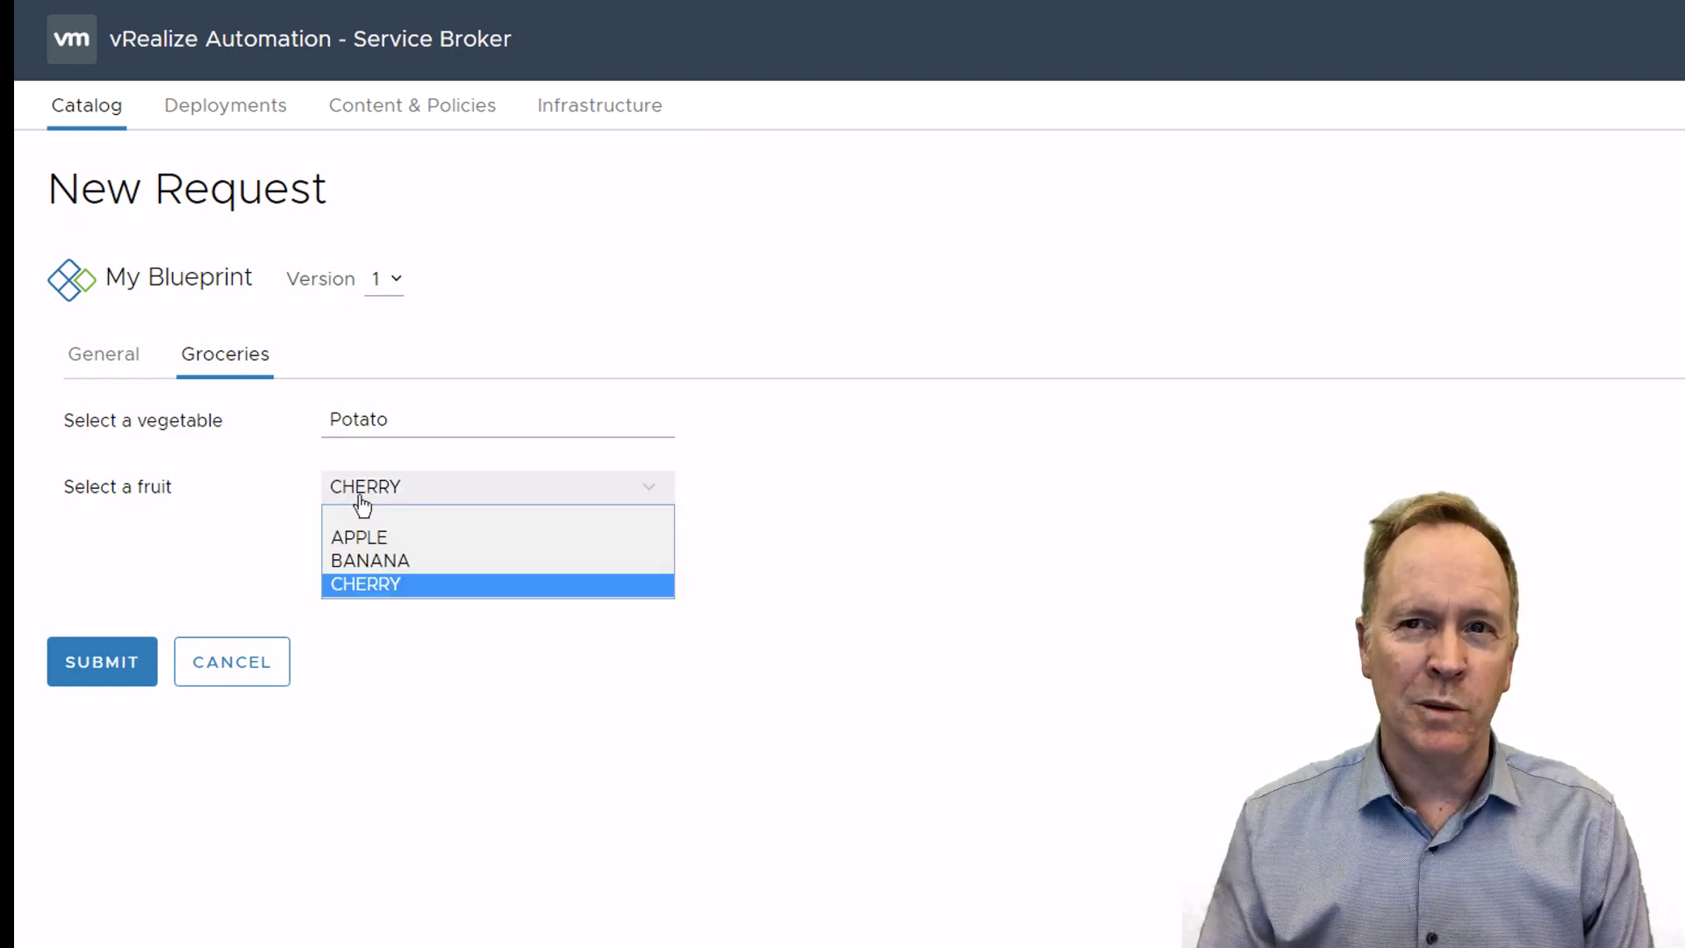
click(360, 497)
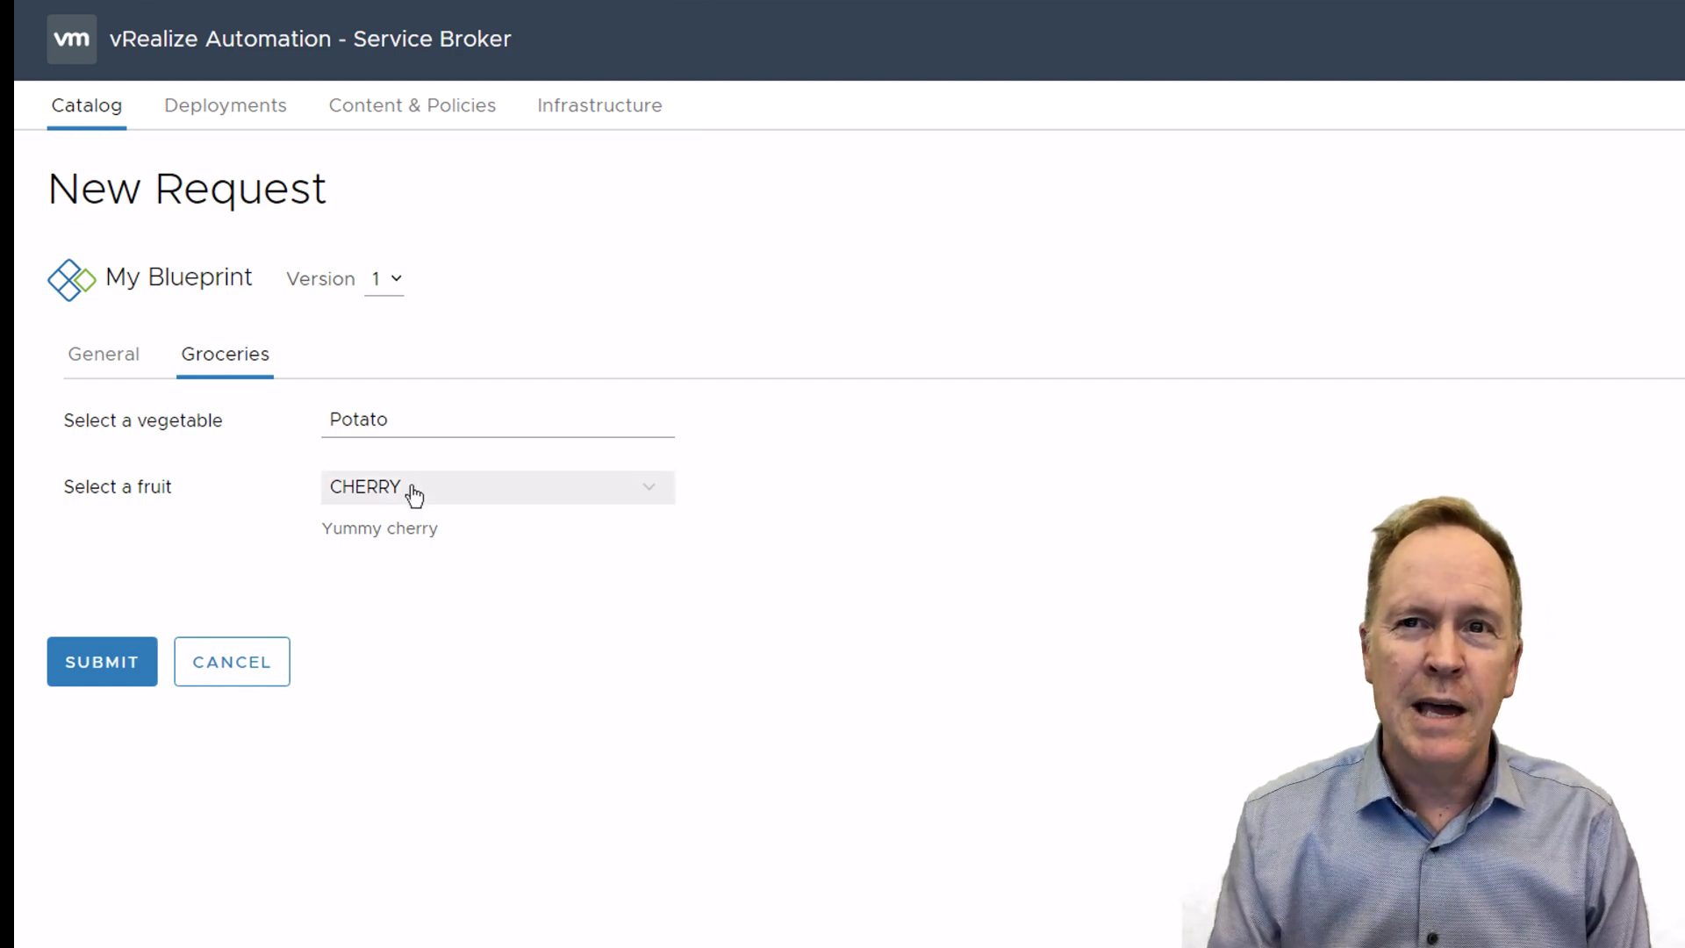
click(422, 504)
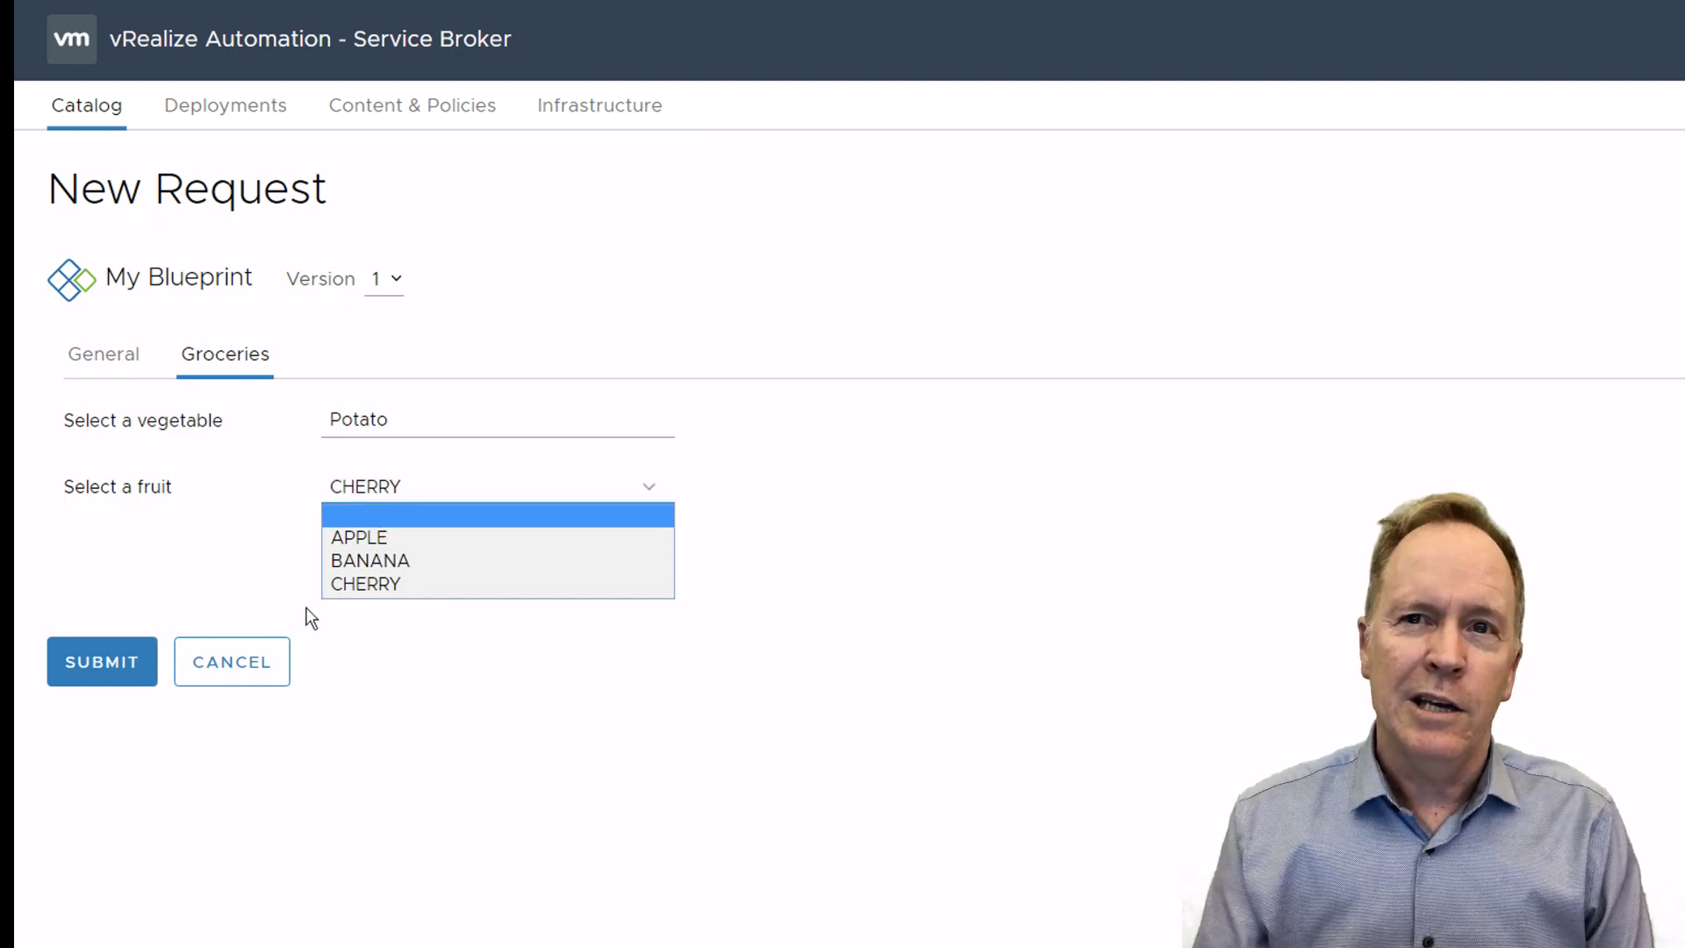
click(268, 686)
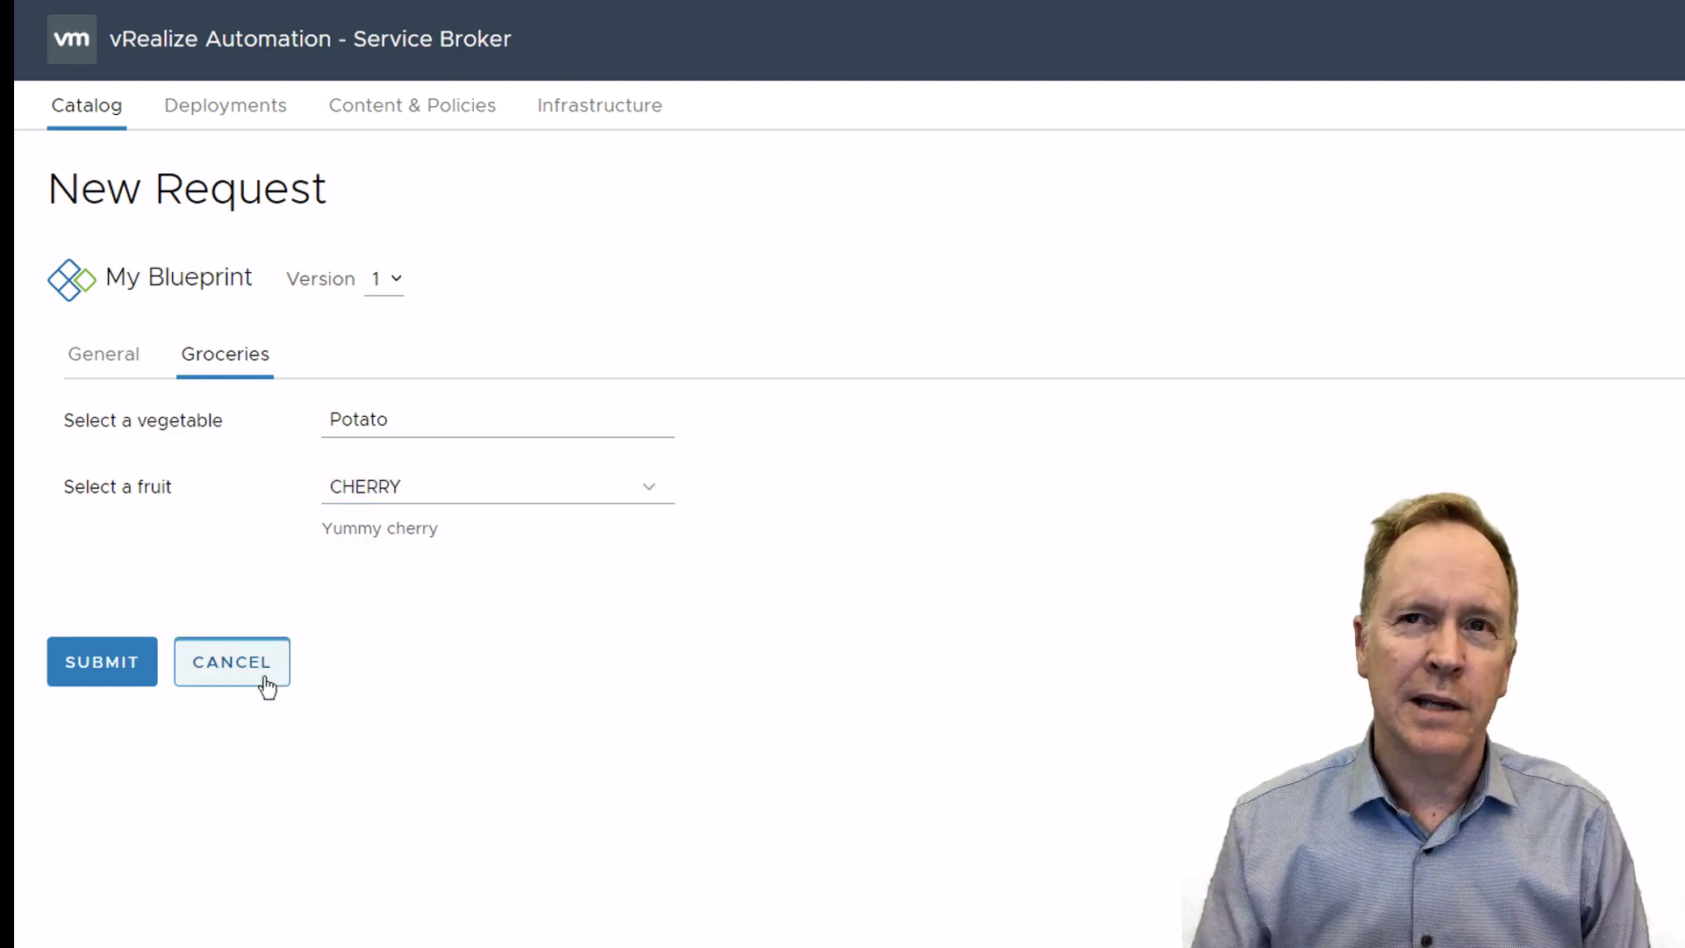
click(268, 686)
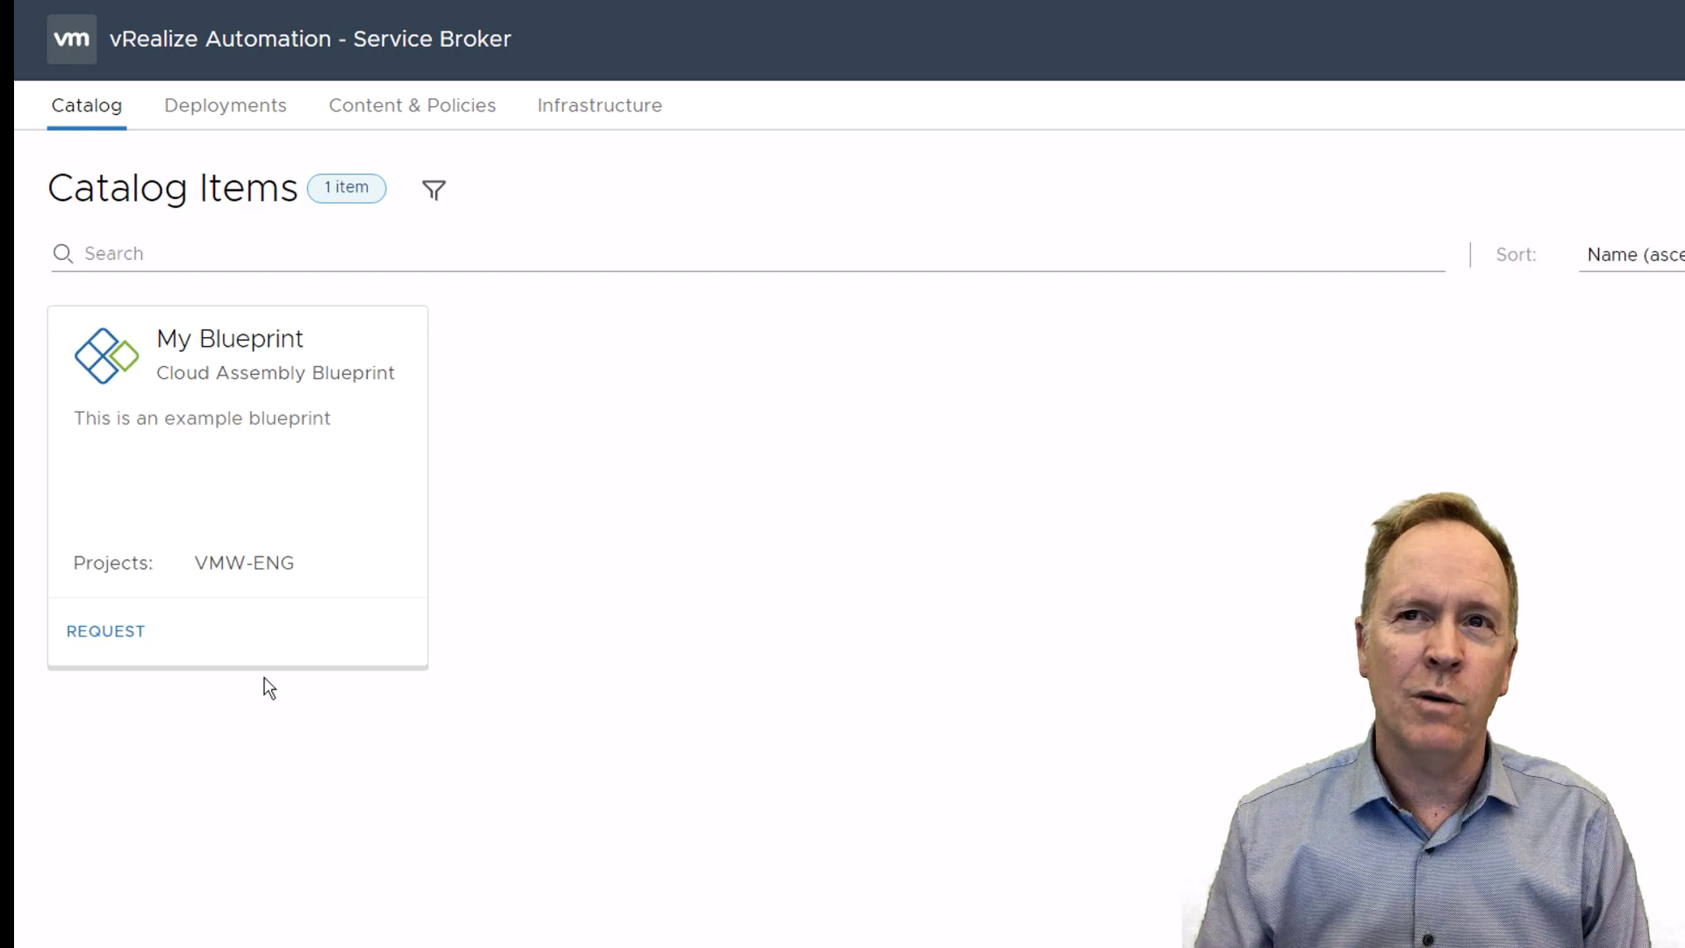
- Reopen the custom form of My Blueprint for editing from the content list
click(373, 113)
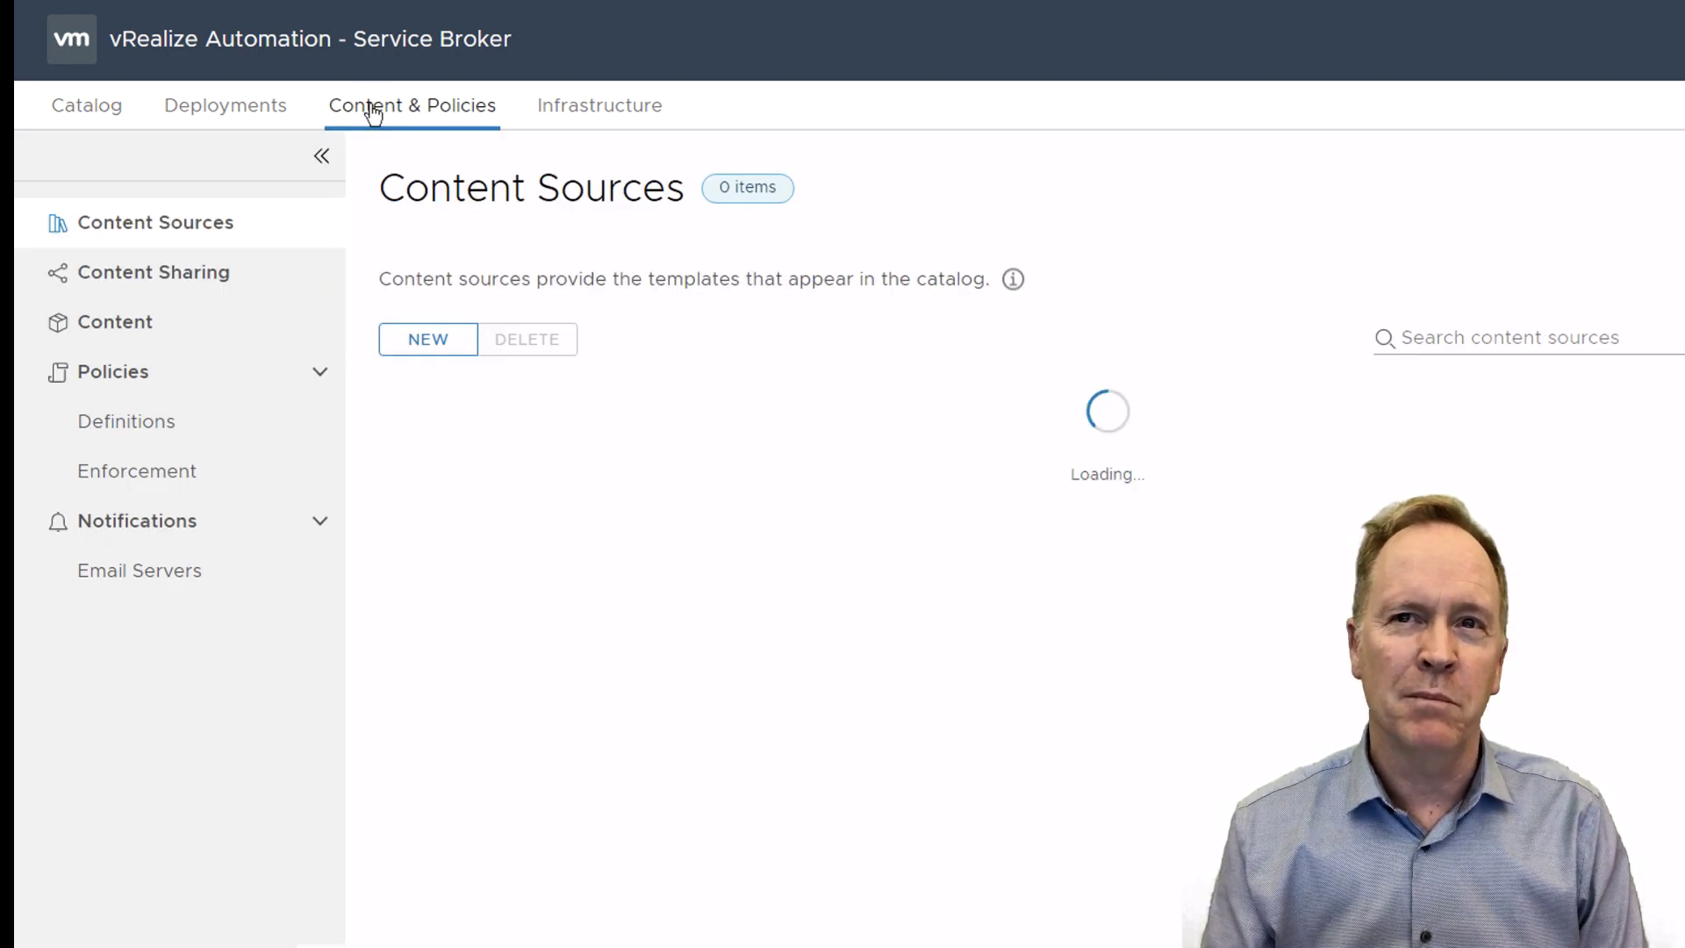
click(143, 333)
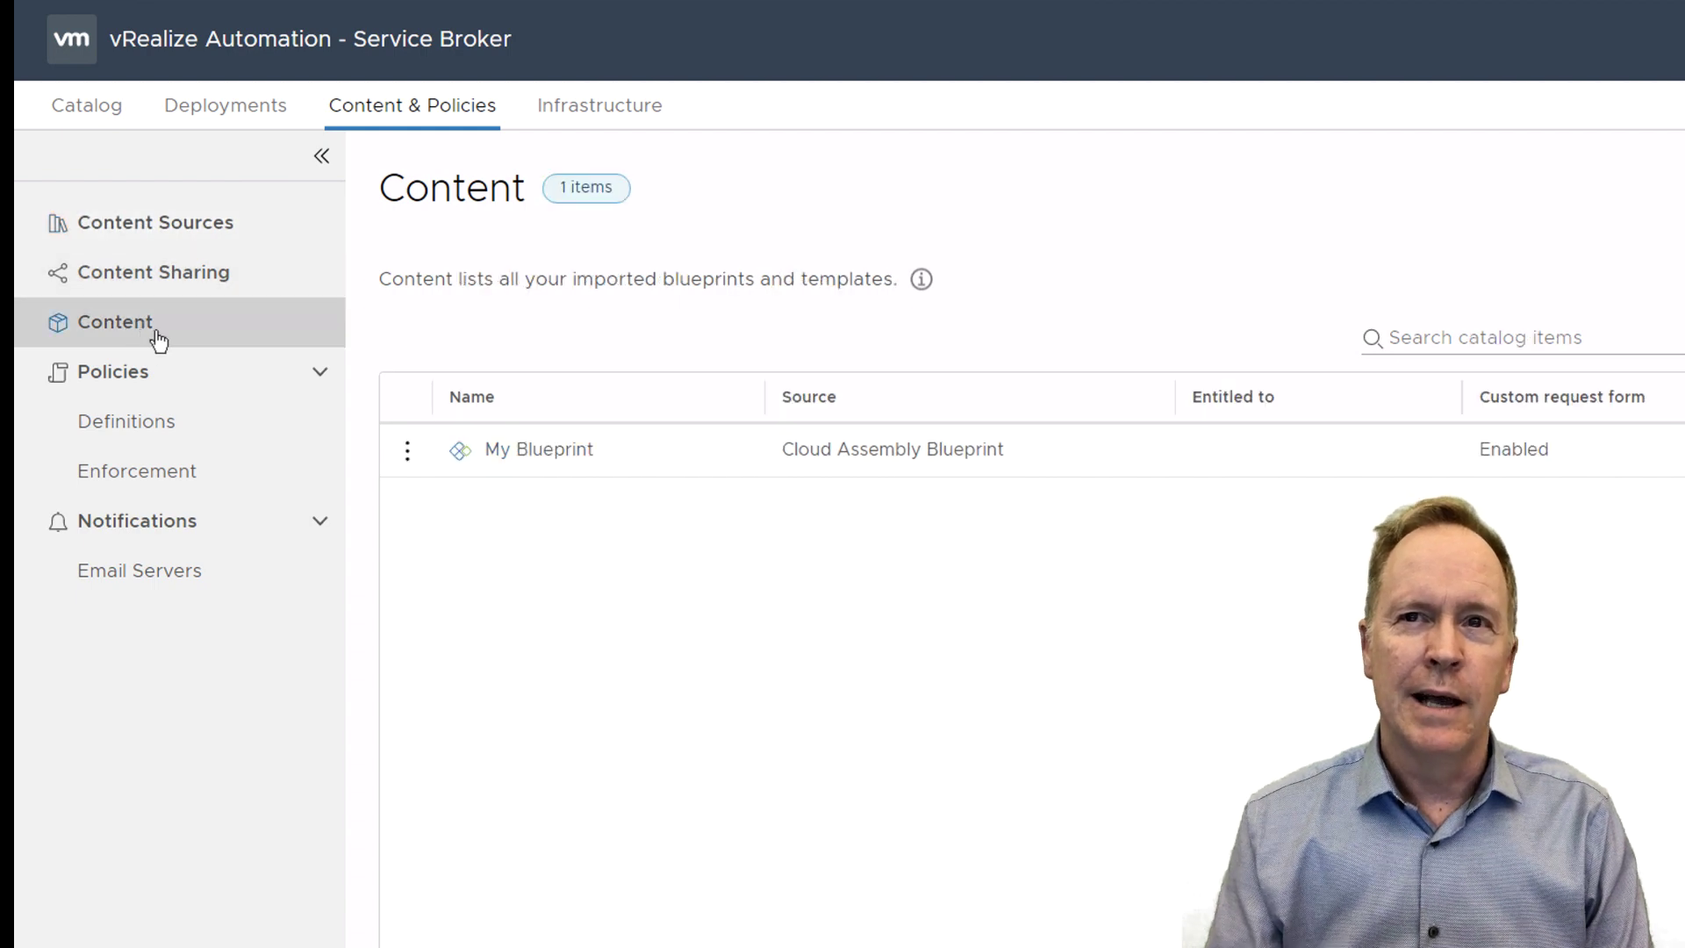
click(409, 458)
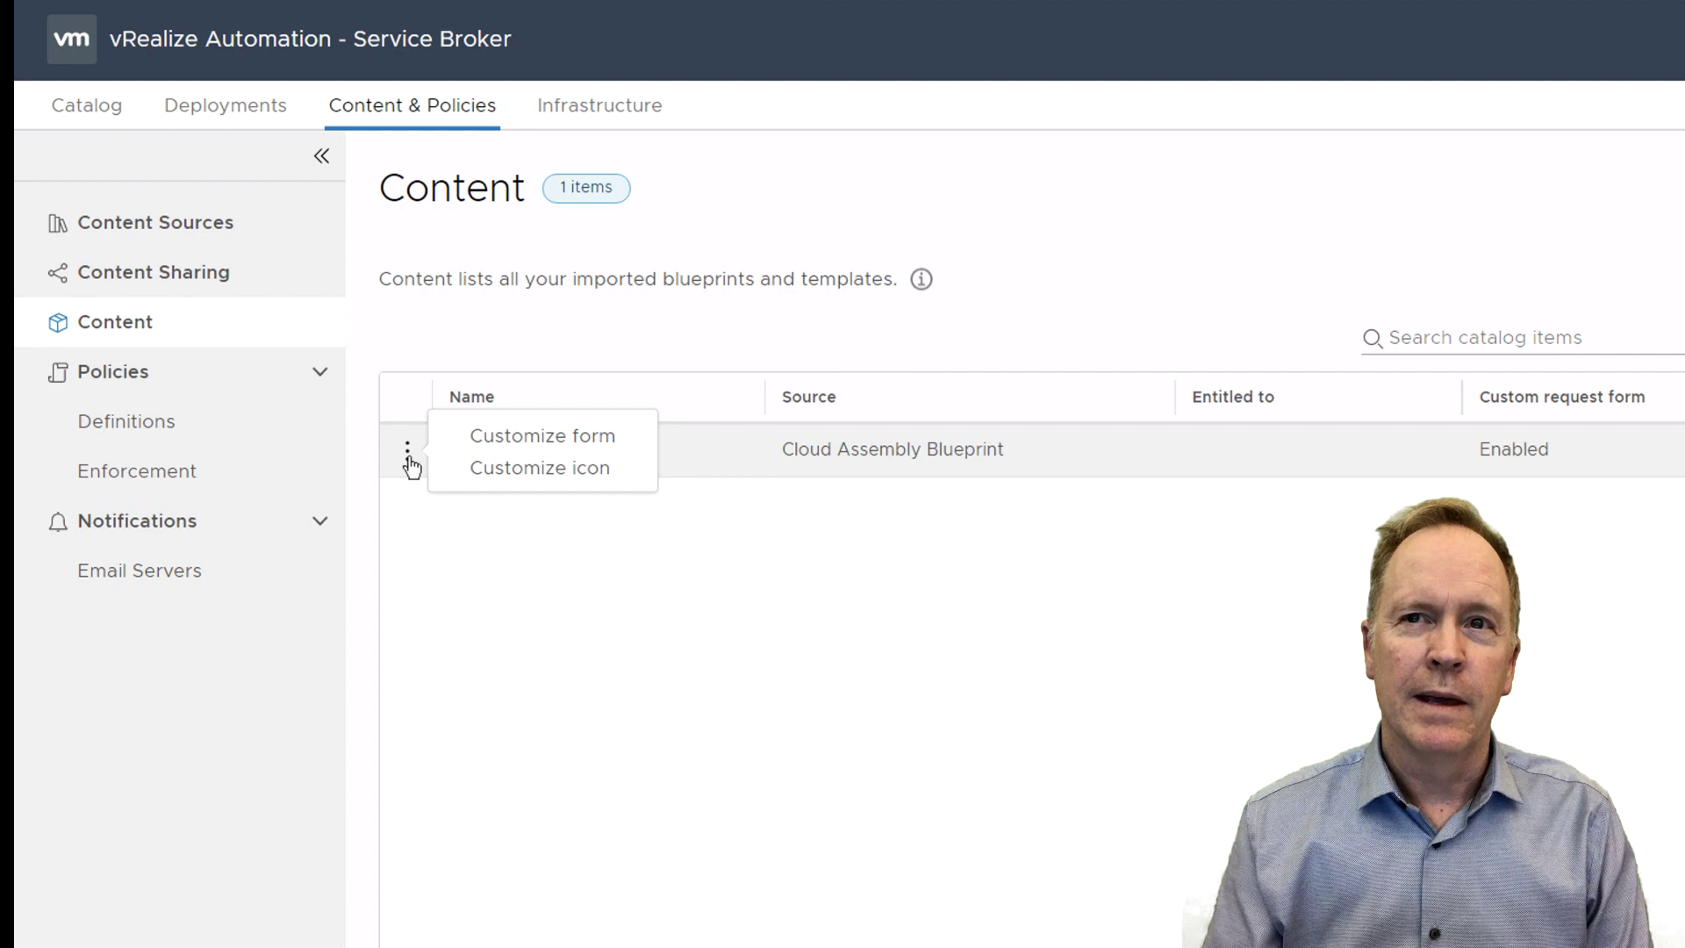
click(489, 451)
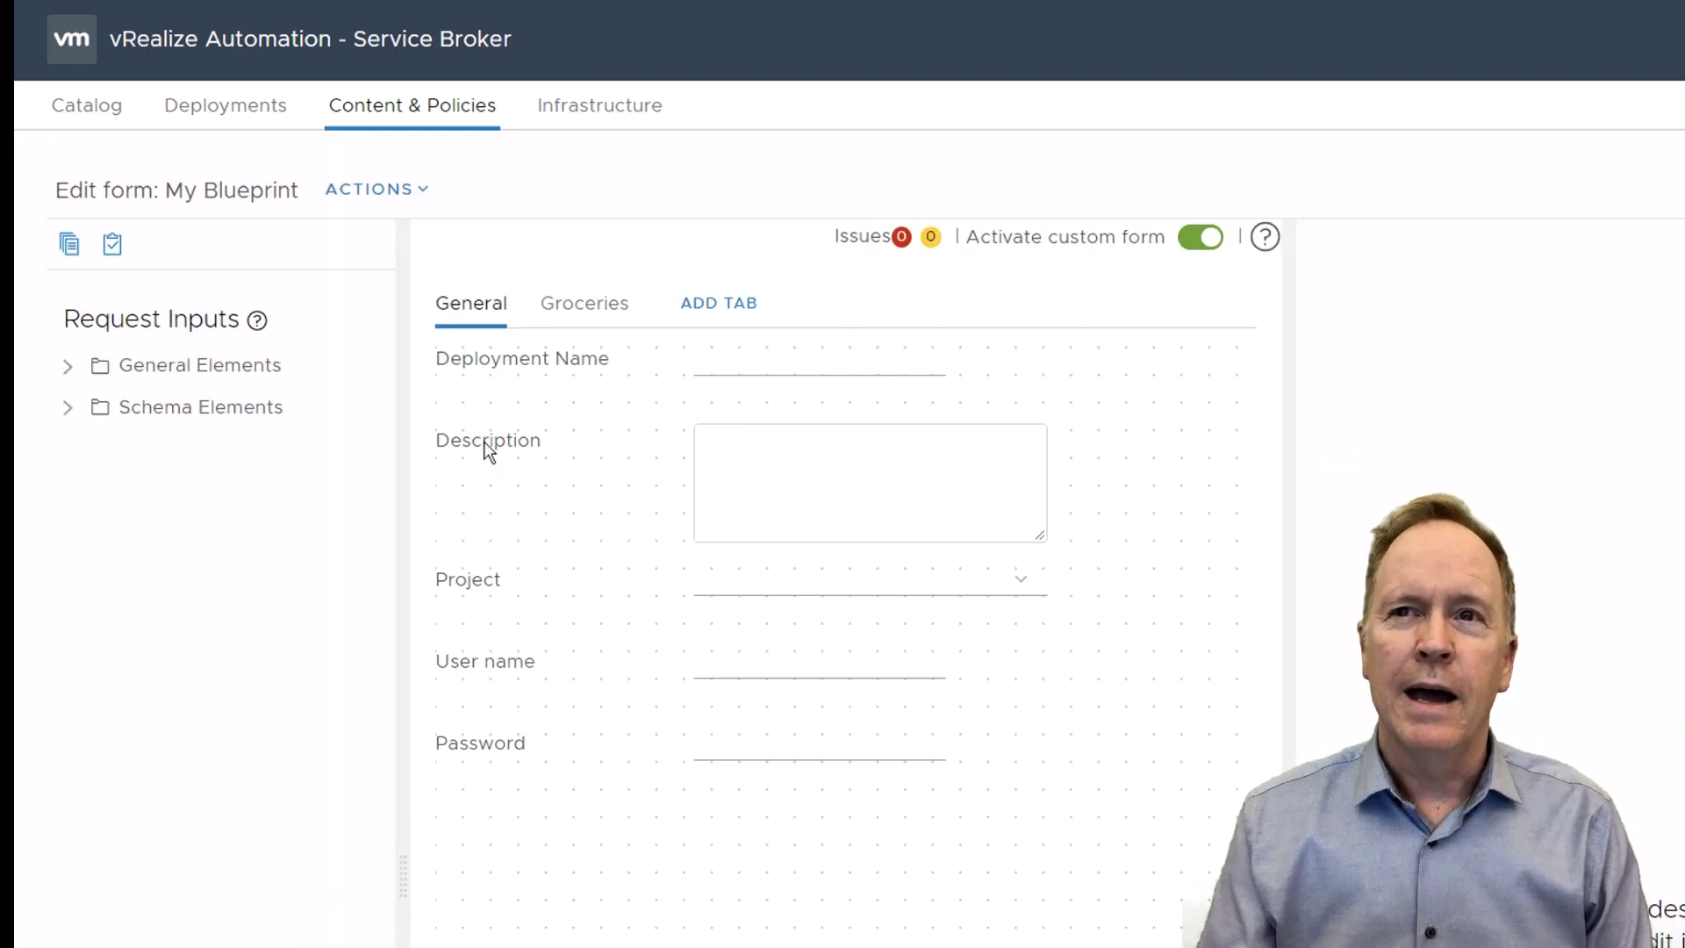
- Set the default value of the "Select a vegetable" field on the Groceries page to Tomato
click(571, 307)
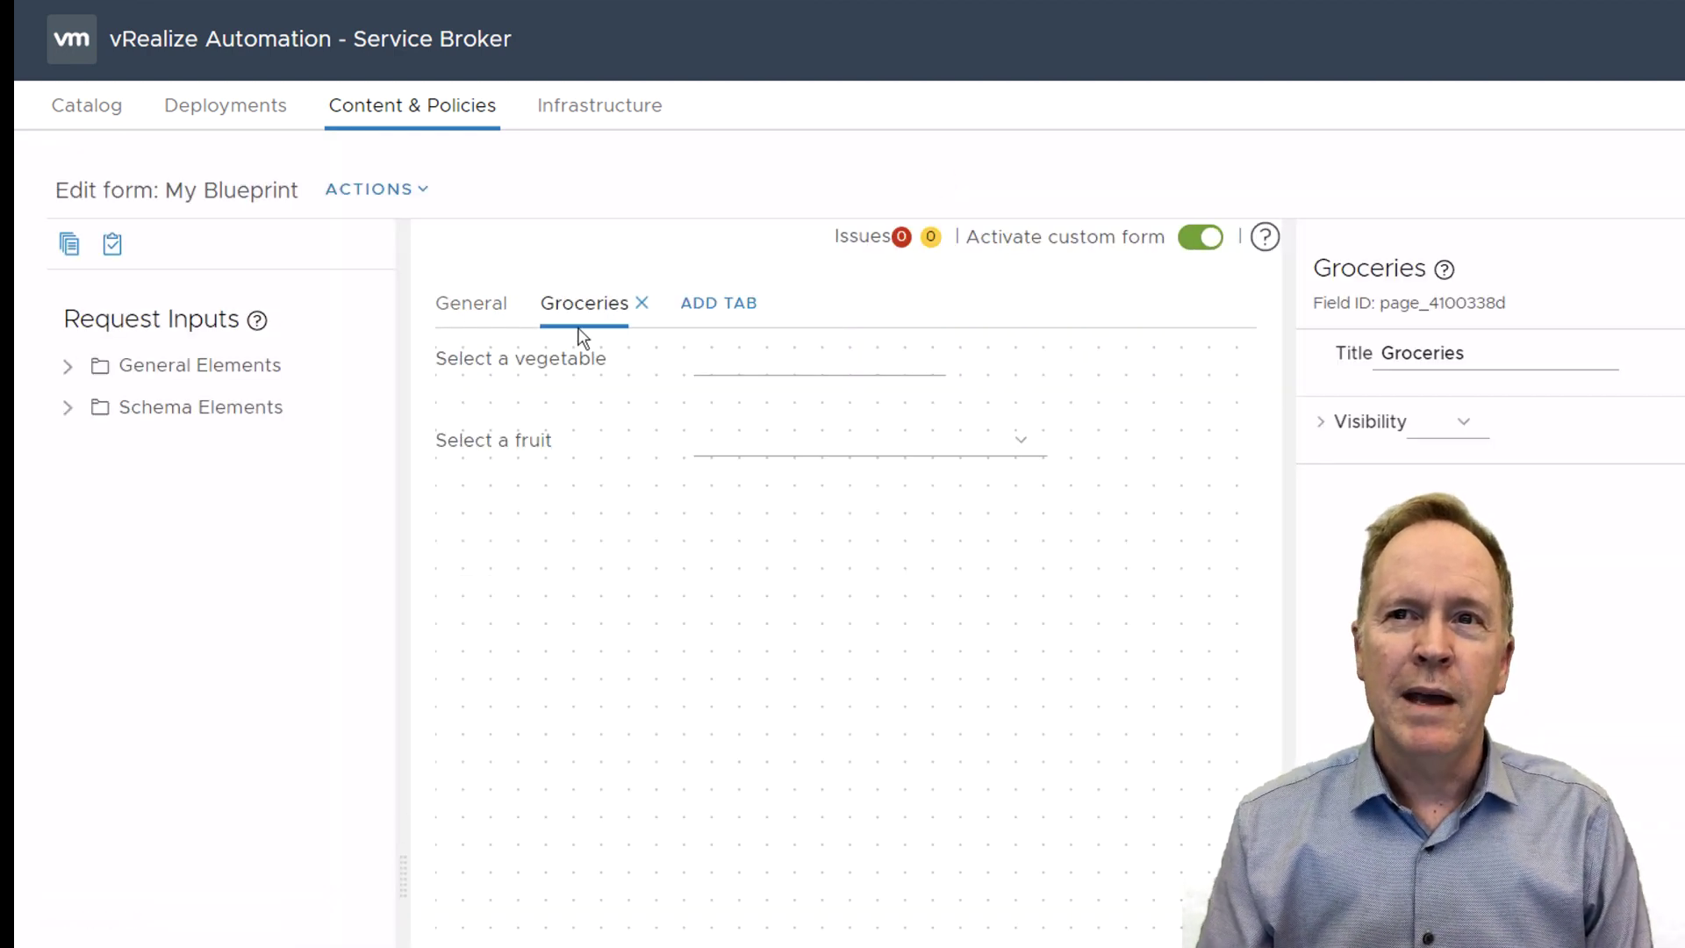
click(730, 361)
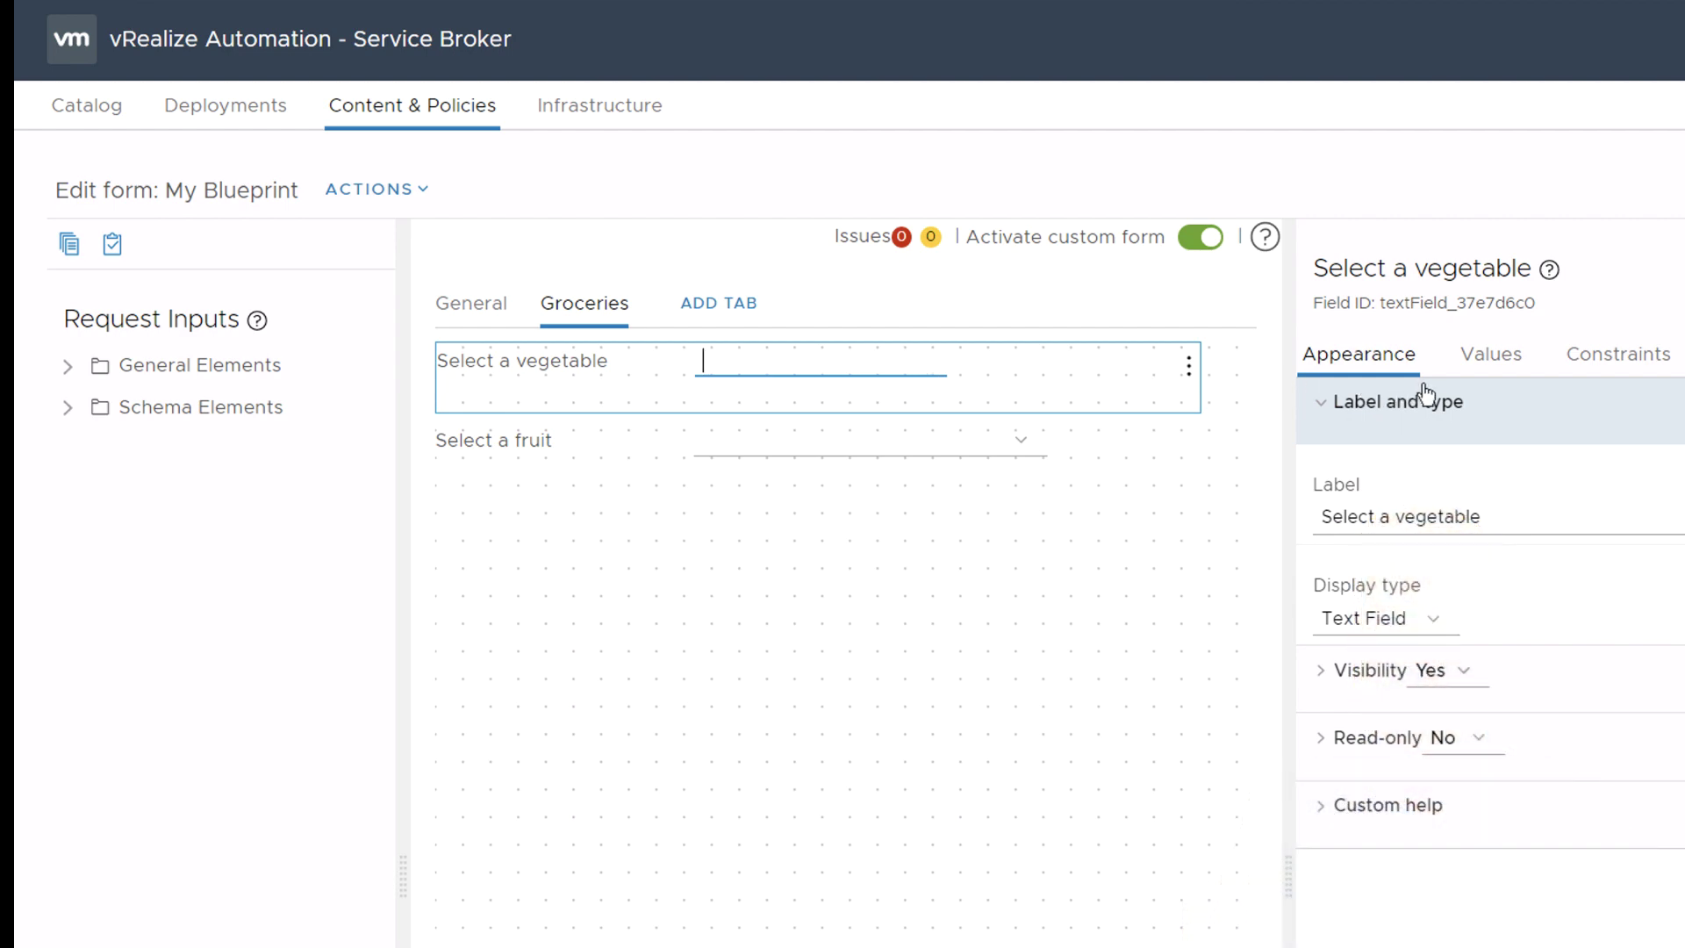
click(1501, 369)
click(1501, 400)
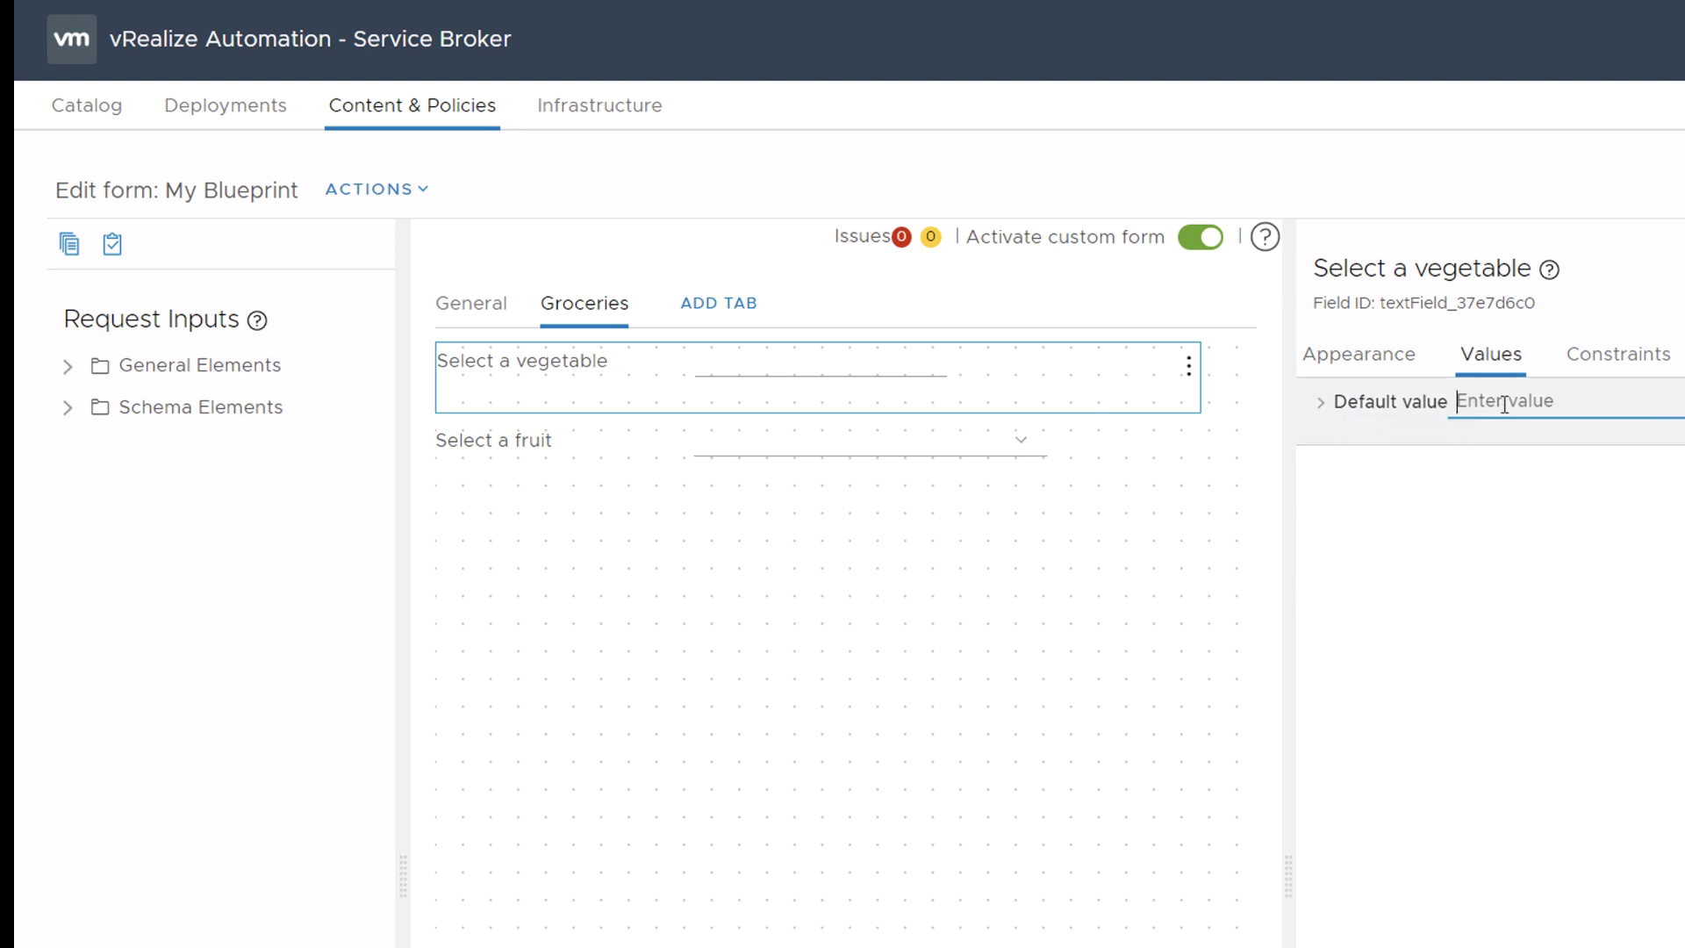
text(Tomato)
scroll(1489, 444, down, 5)
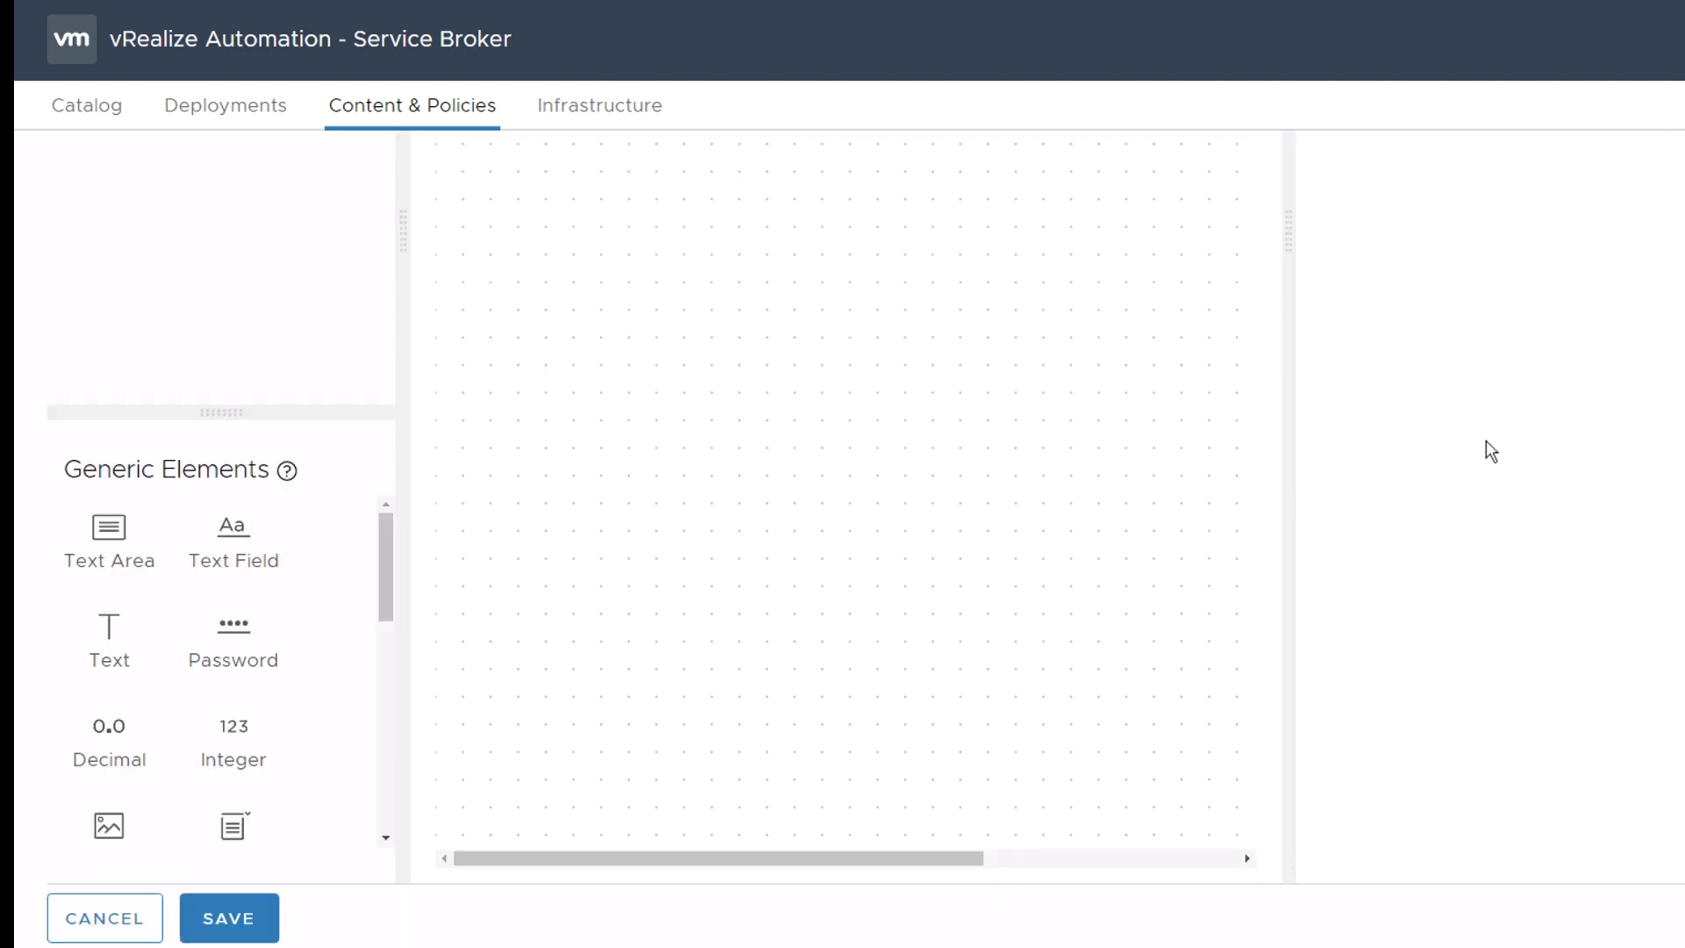
scroll(1429, 408, up, 5)
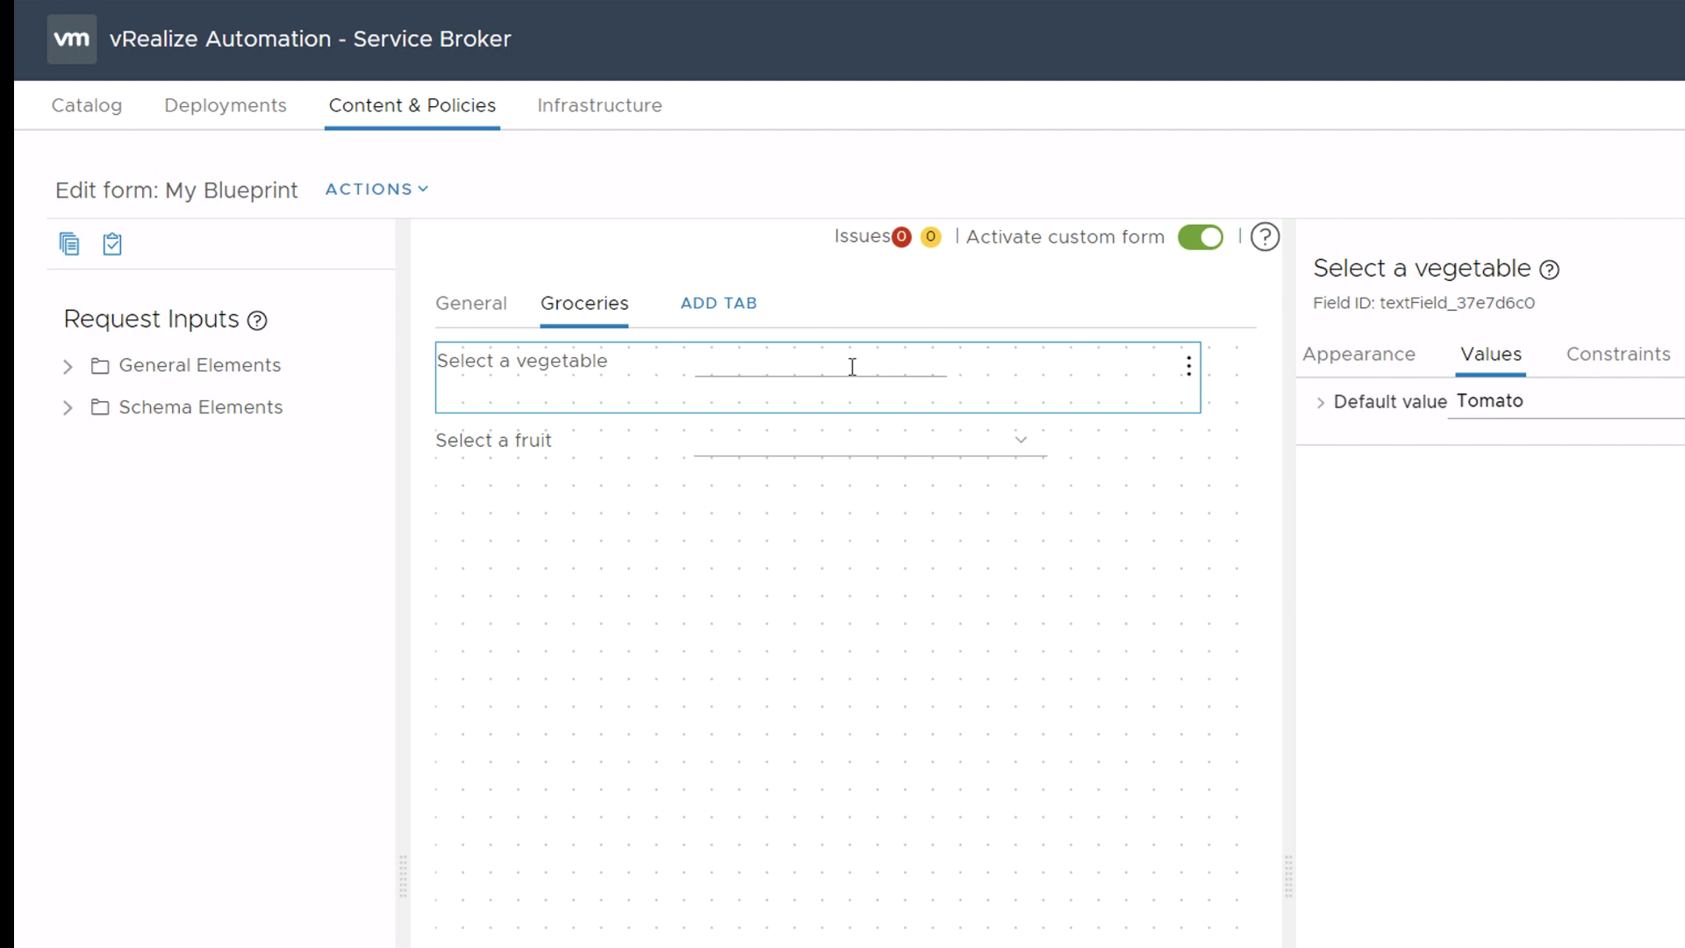
- Open the default value of the "Select a fruit" dropdown for editing
click(857, 439)
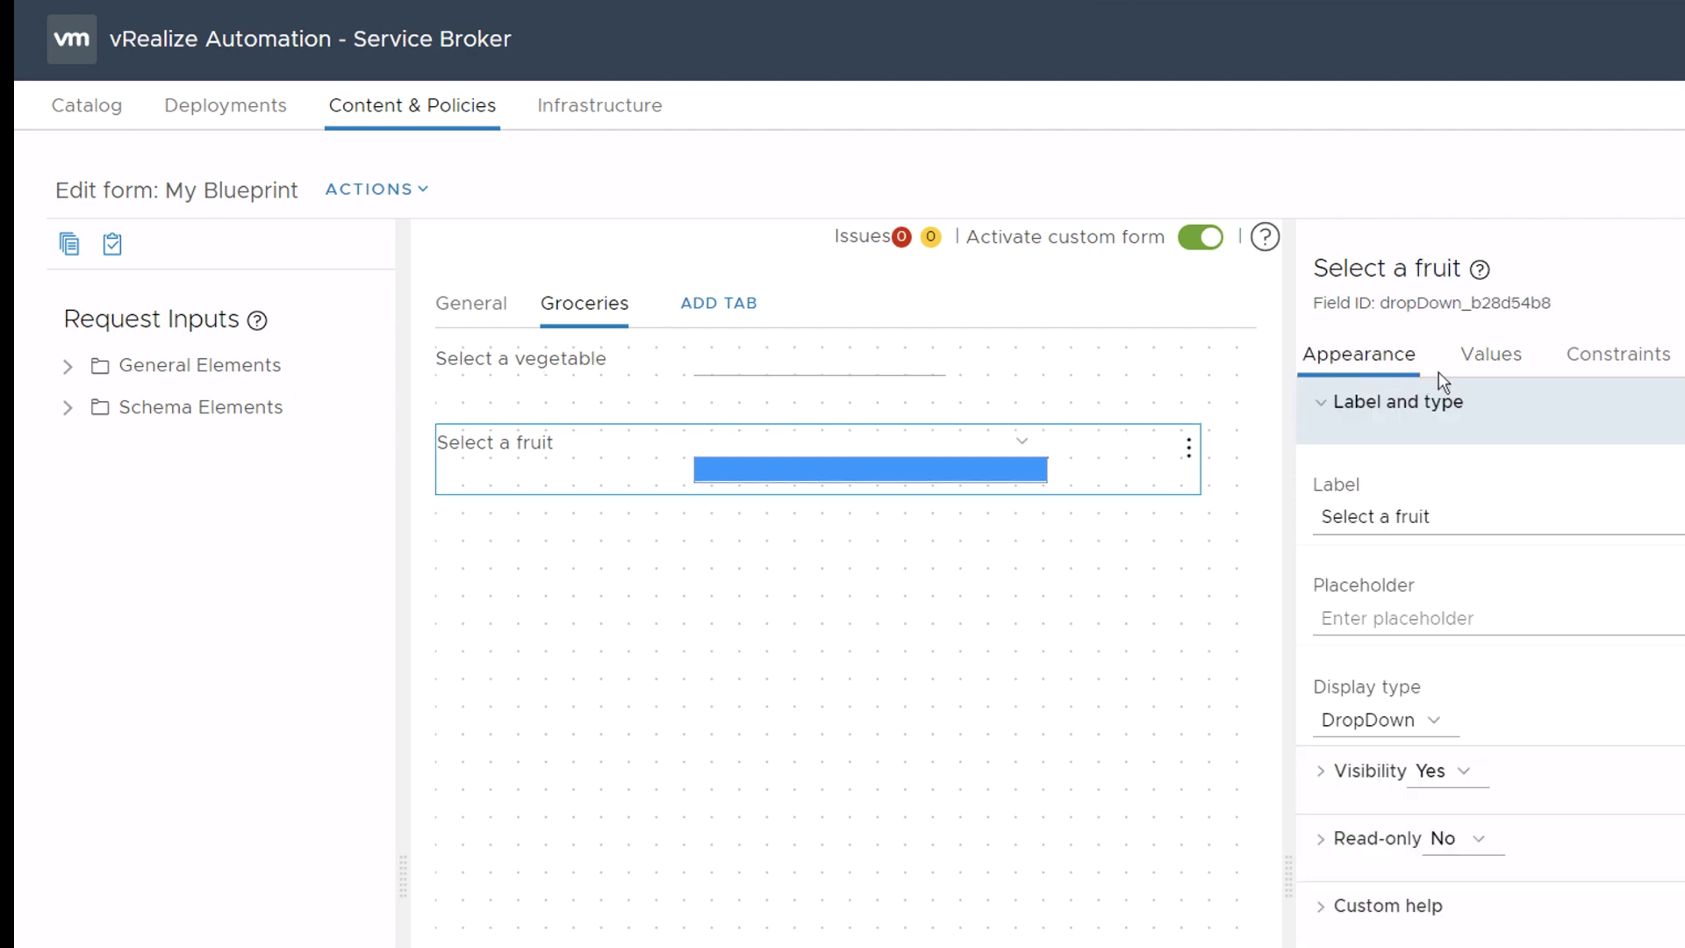
click(1473, 374)
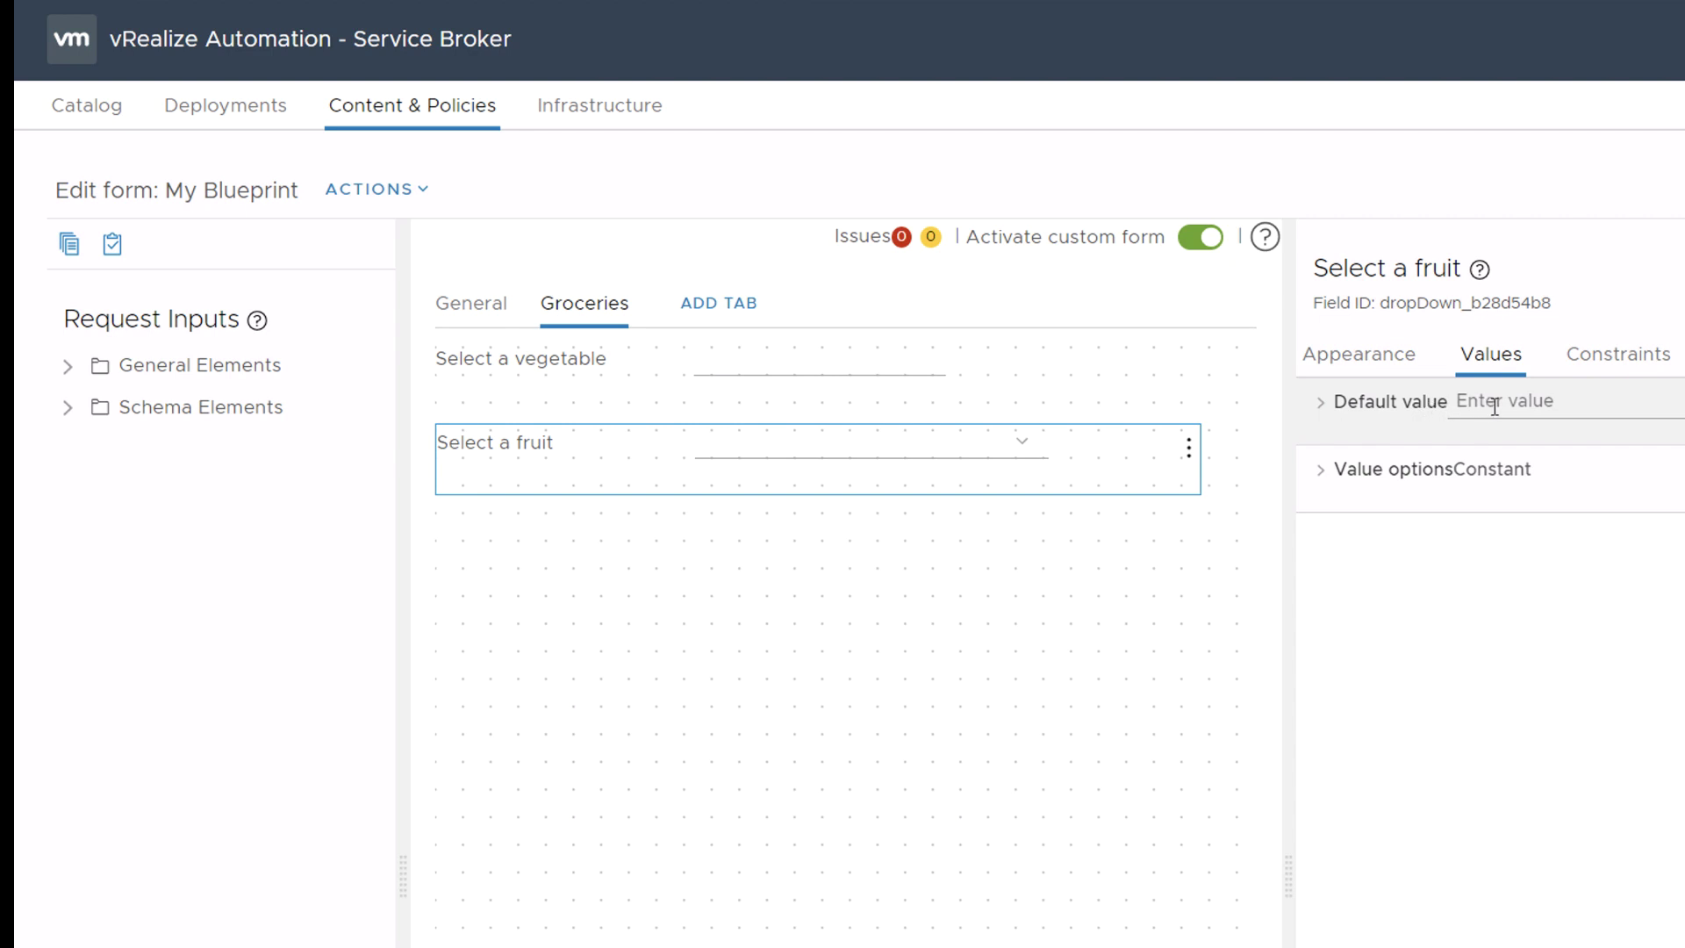
click(1495, 402)
text(Tomato)
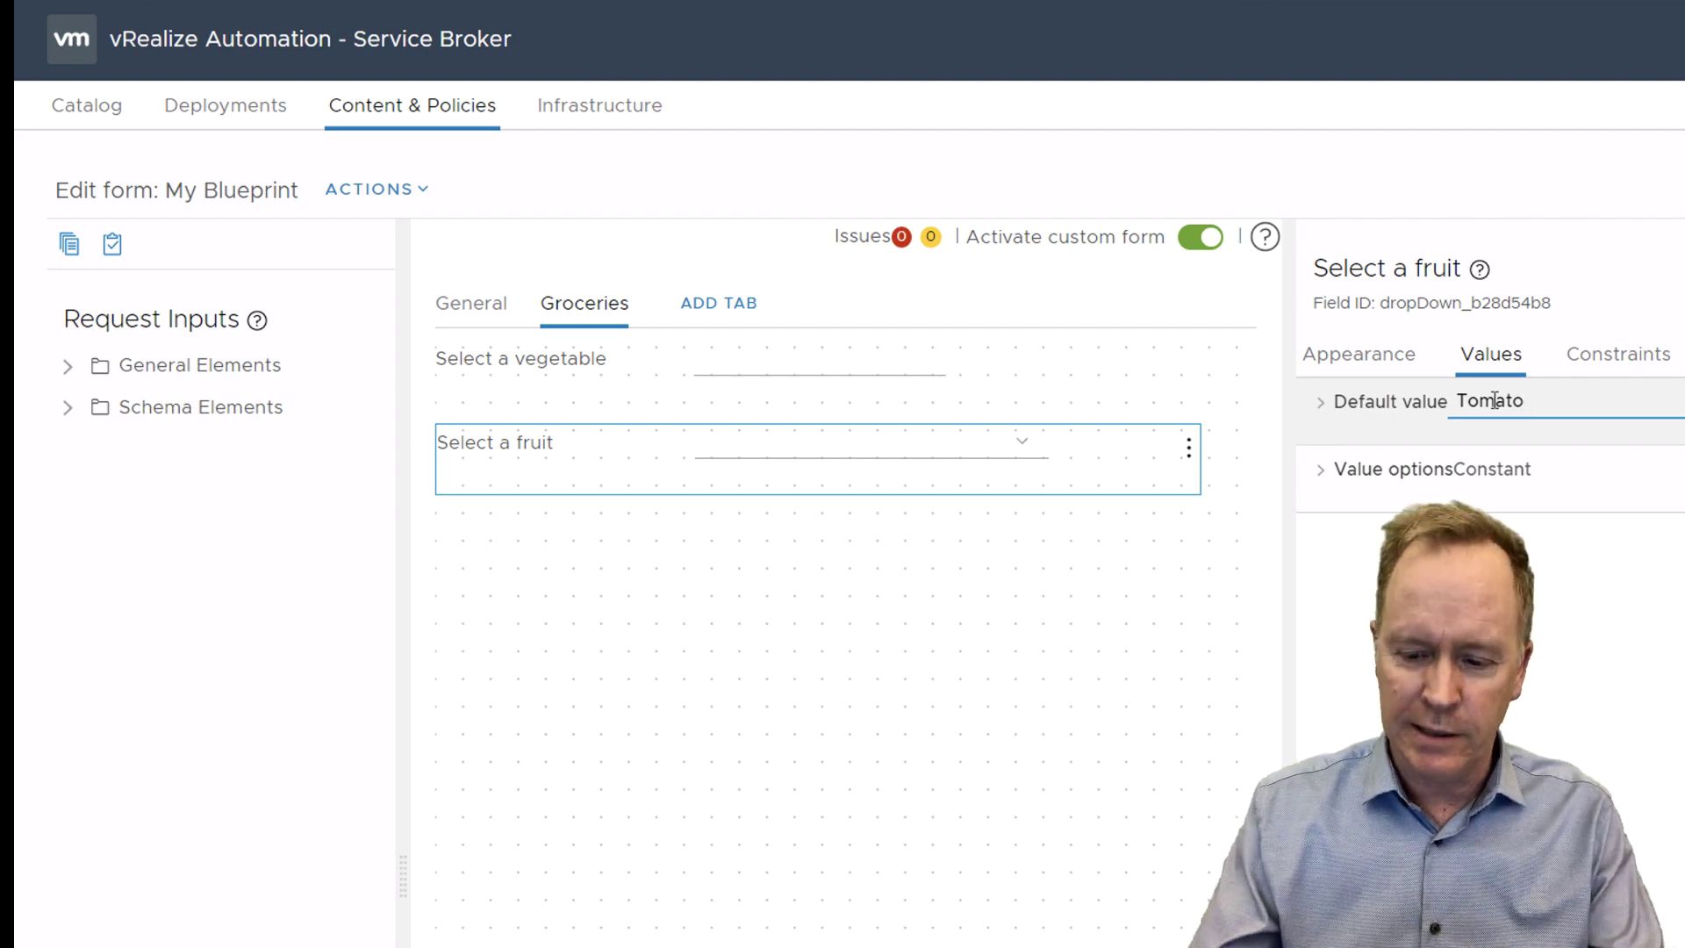
key(BackSpace)
key(BackSpace)
key(BackSpace)
key(BackSpace)
key(BackSpace)
key(BackSpace)
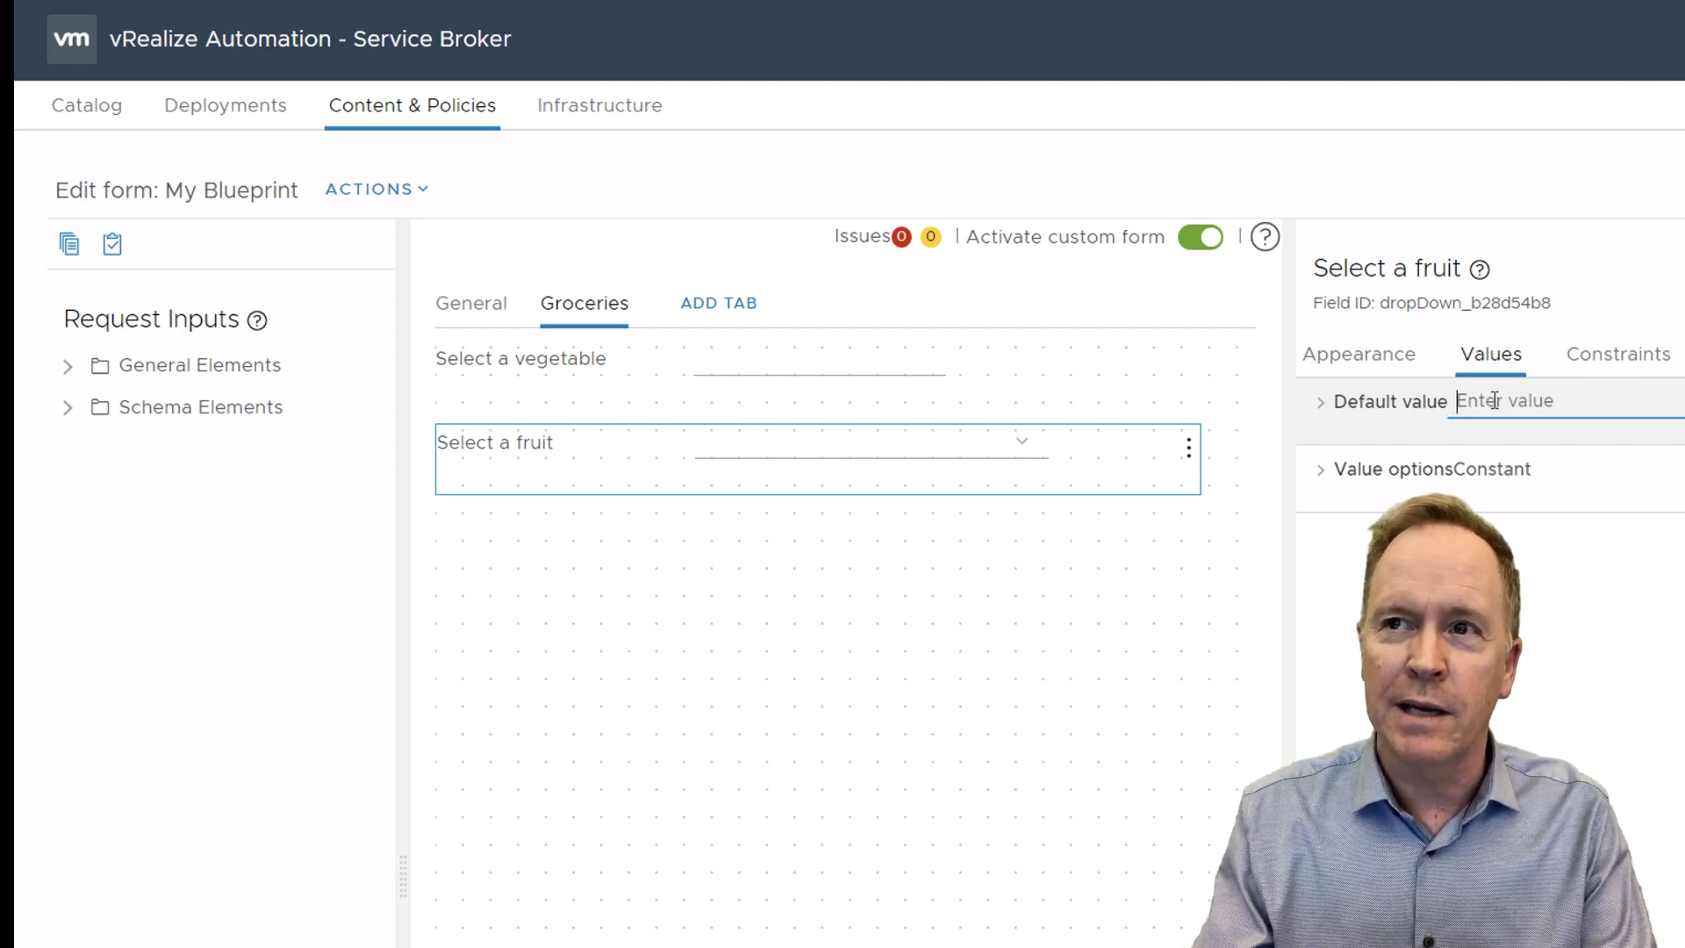
- Set the default value of the "Select a fruit" dropdown to banana, and save the custom form
text(ban)
text(ana)
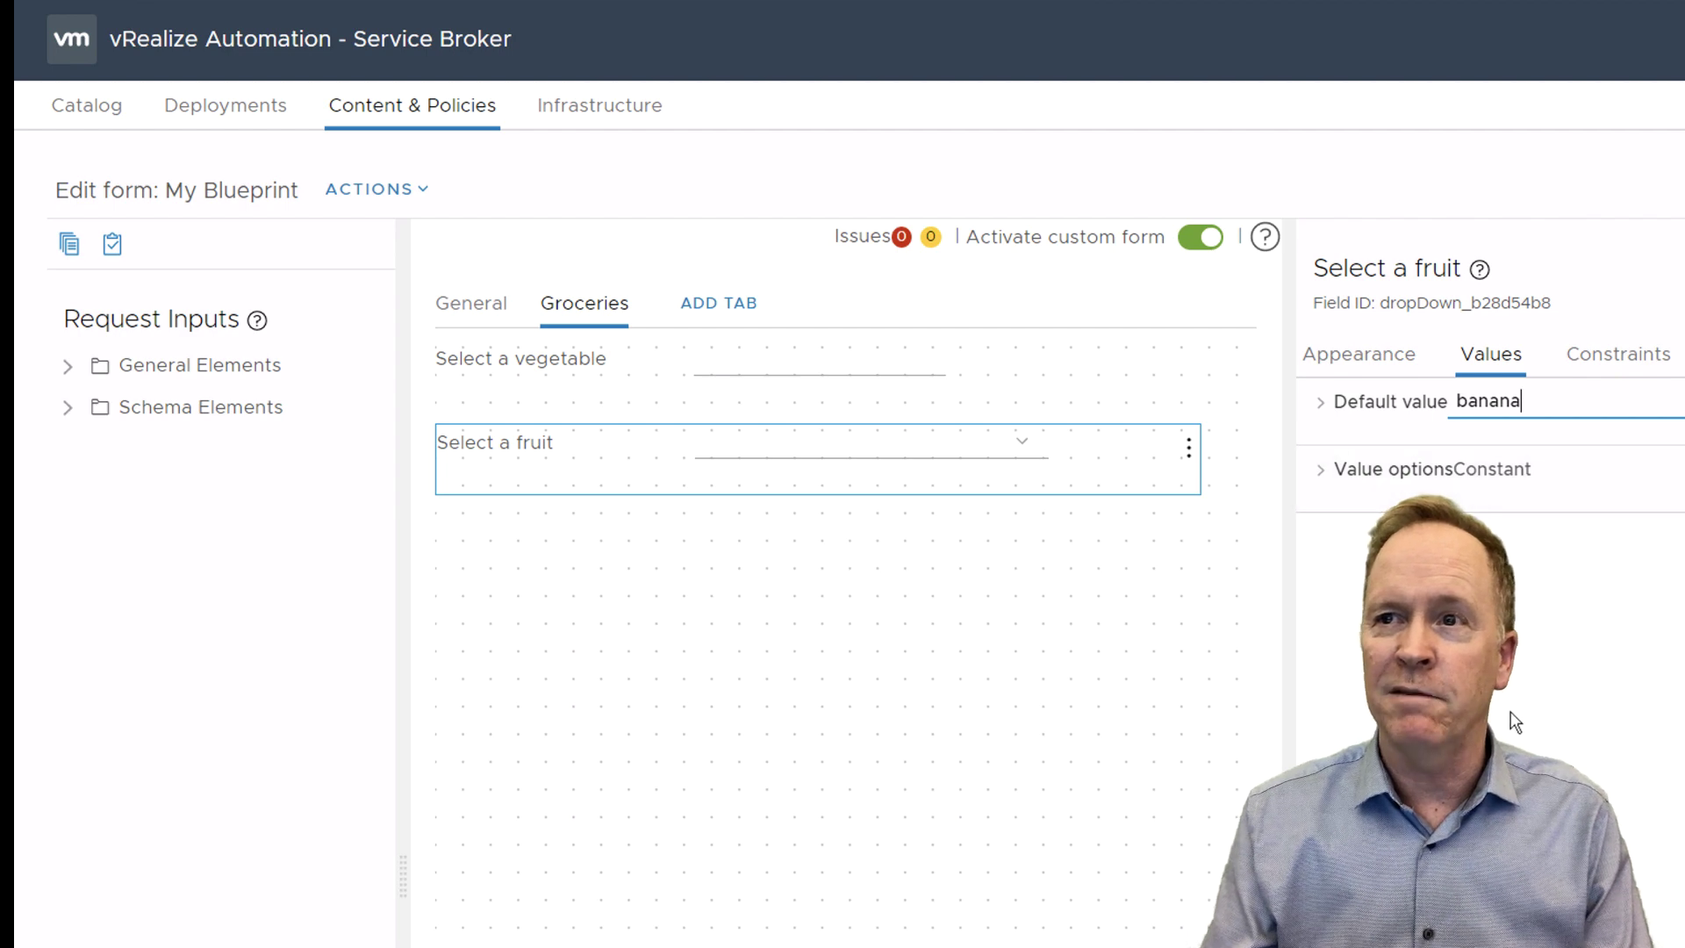
scroll(1510, 715, down, 4)
scroll(1509, 715, down, 4)
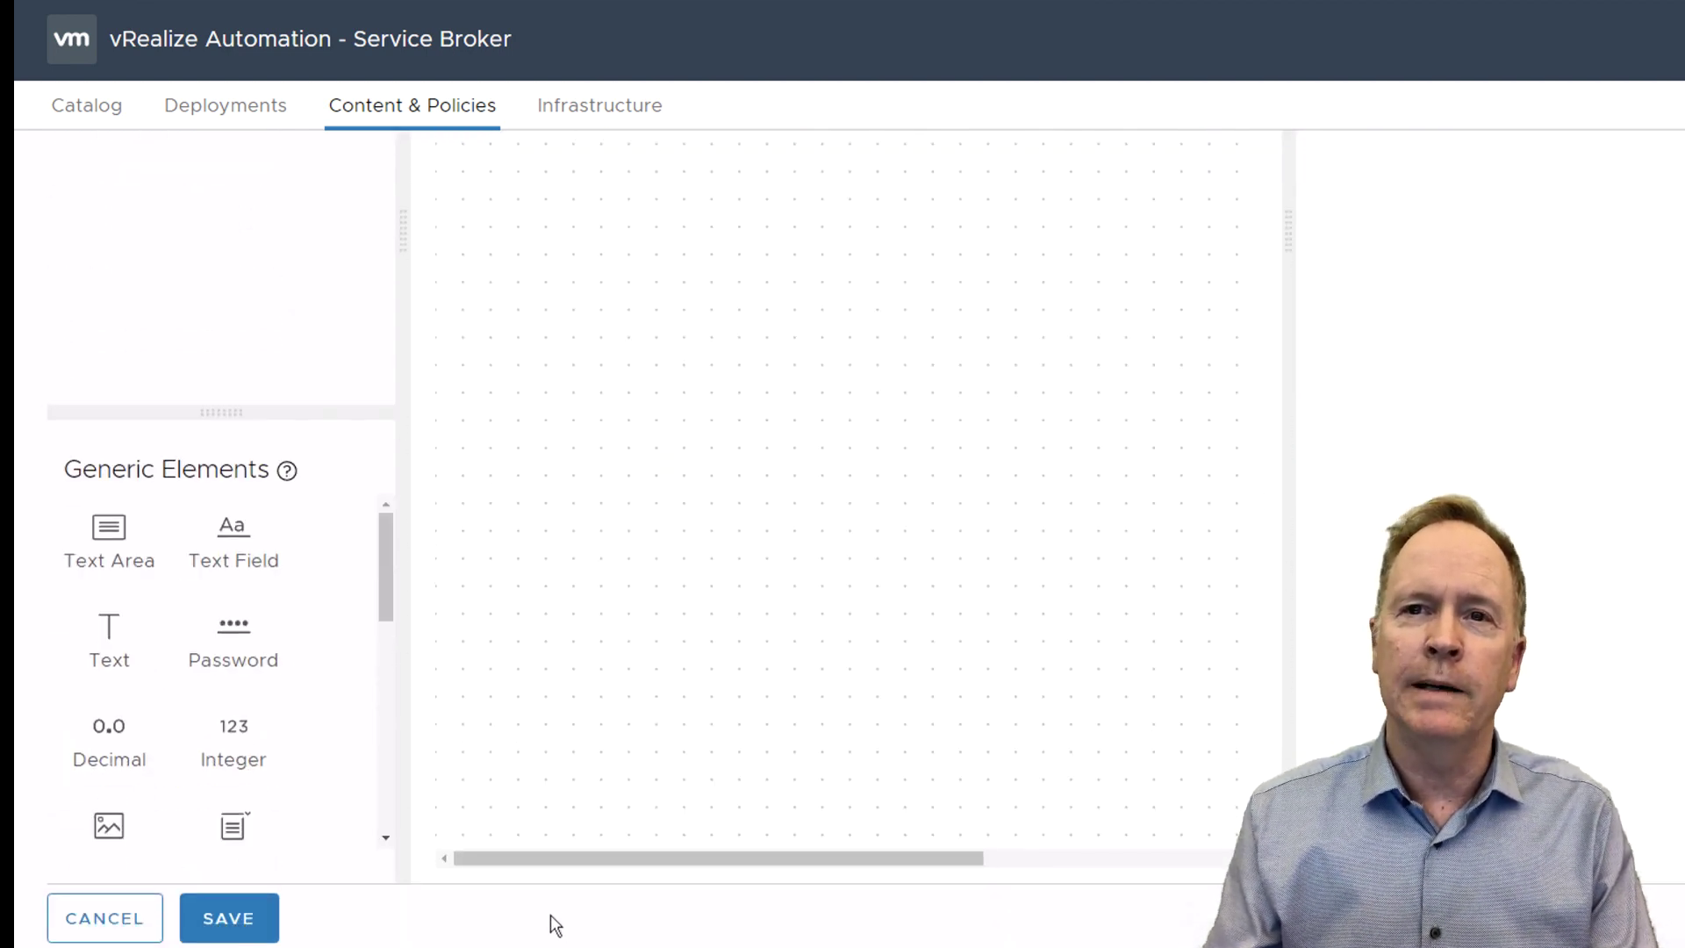
click(201, 929)
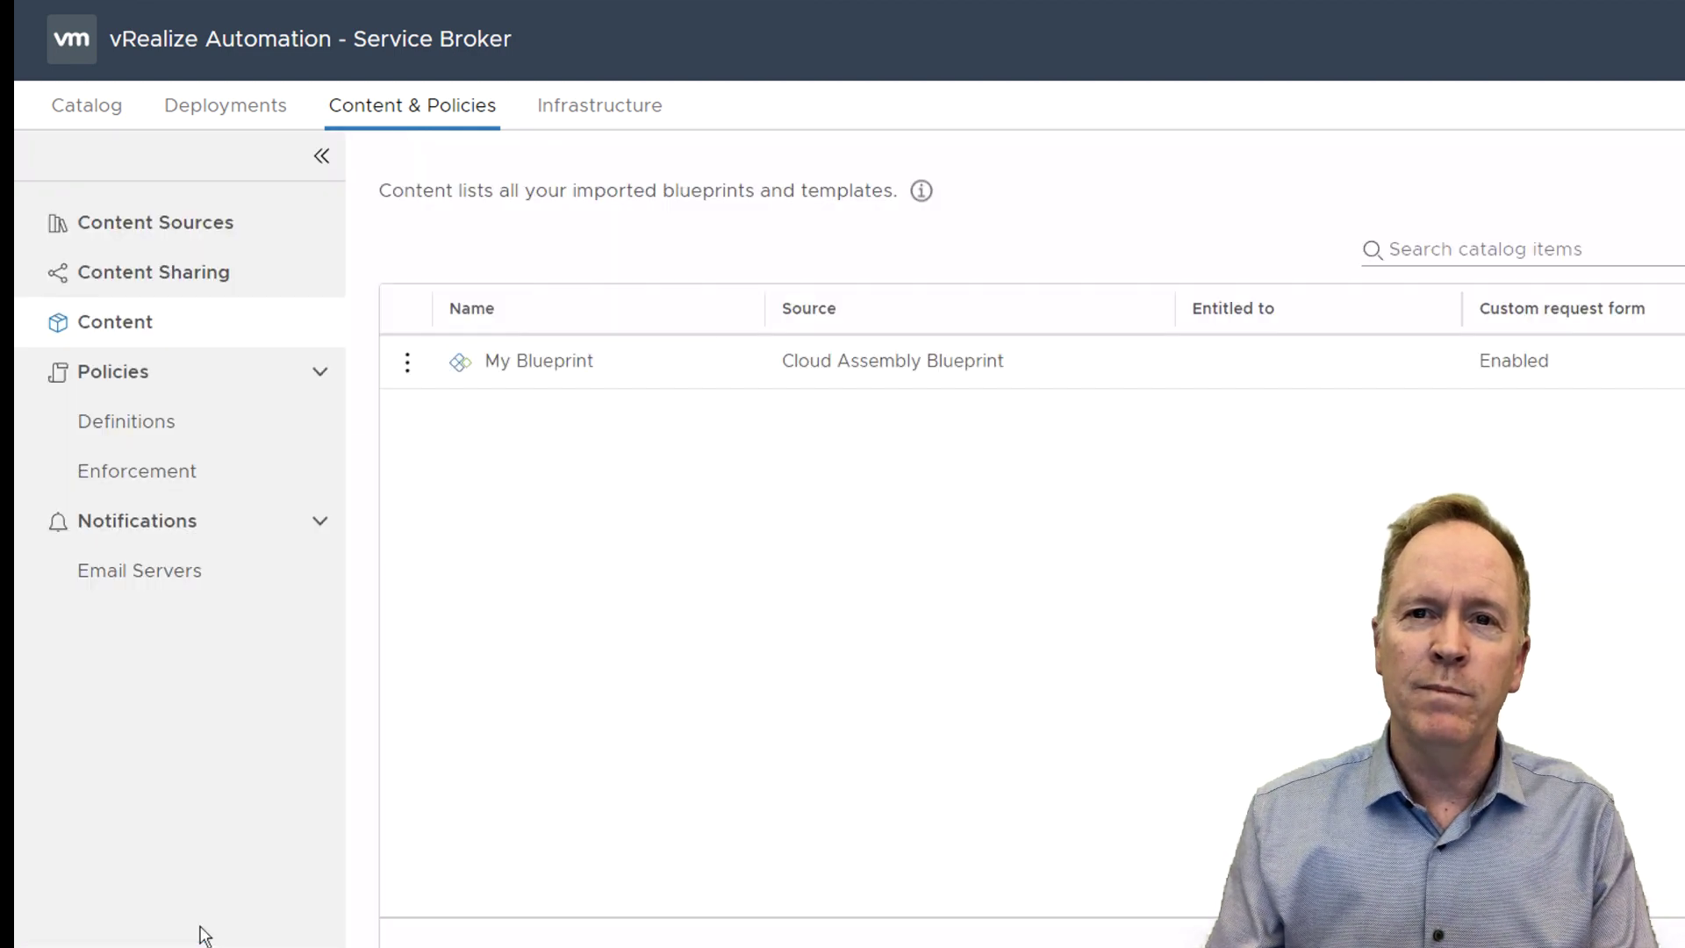
- Start a new catalog request for My Blueprint and check the default values on its Groceries page
click(68, 109)
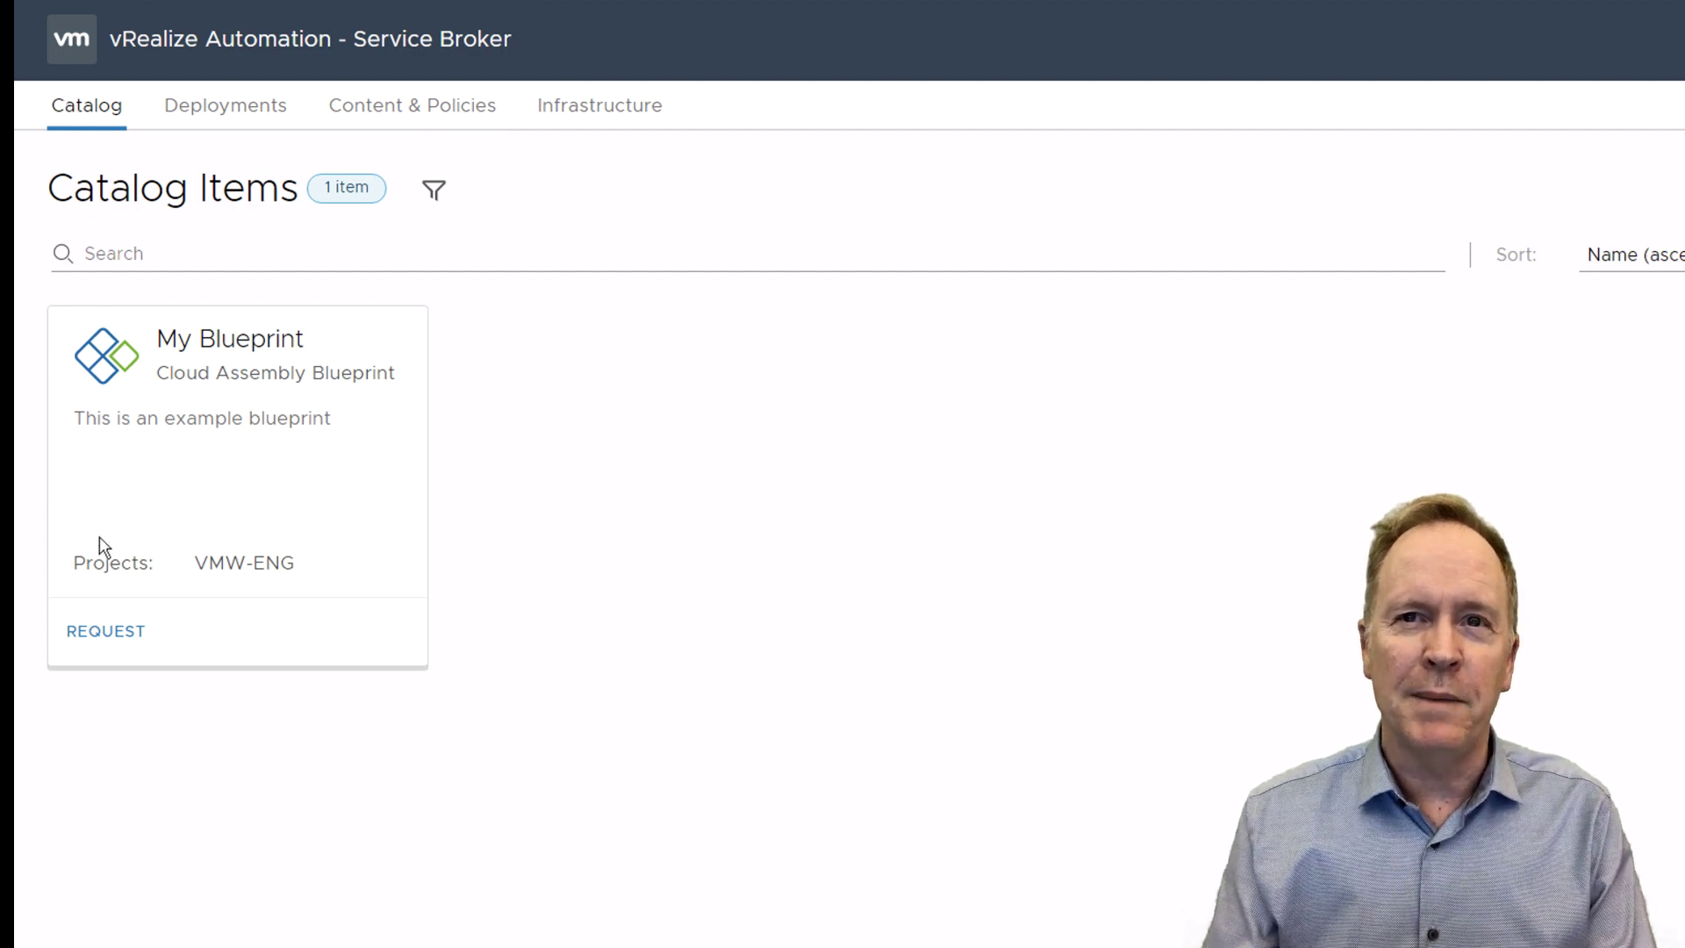
click(104, 634)
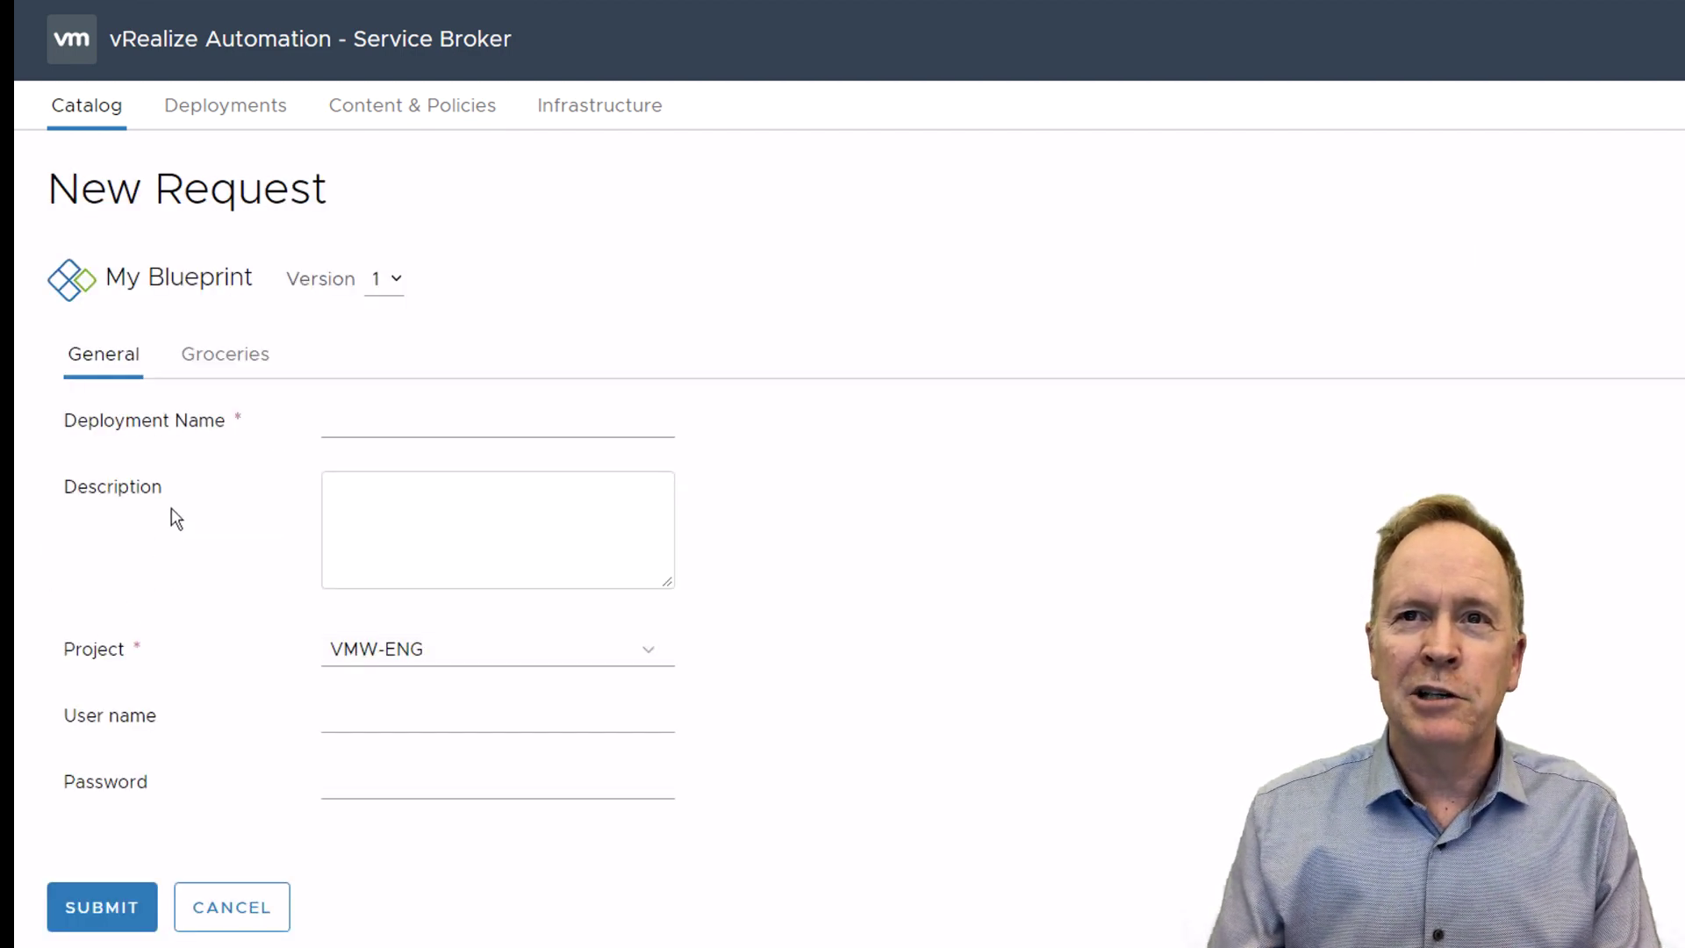
click(246, 357)
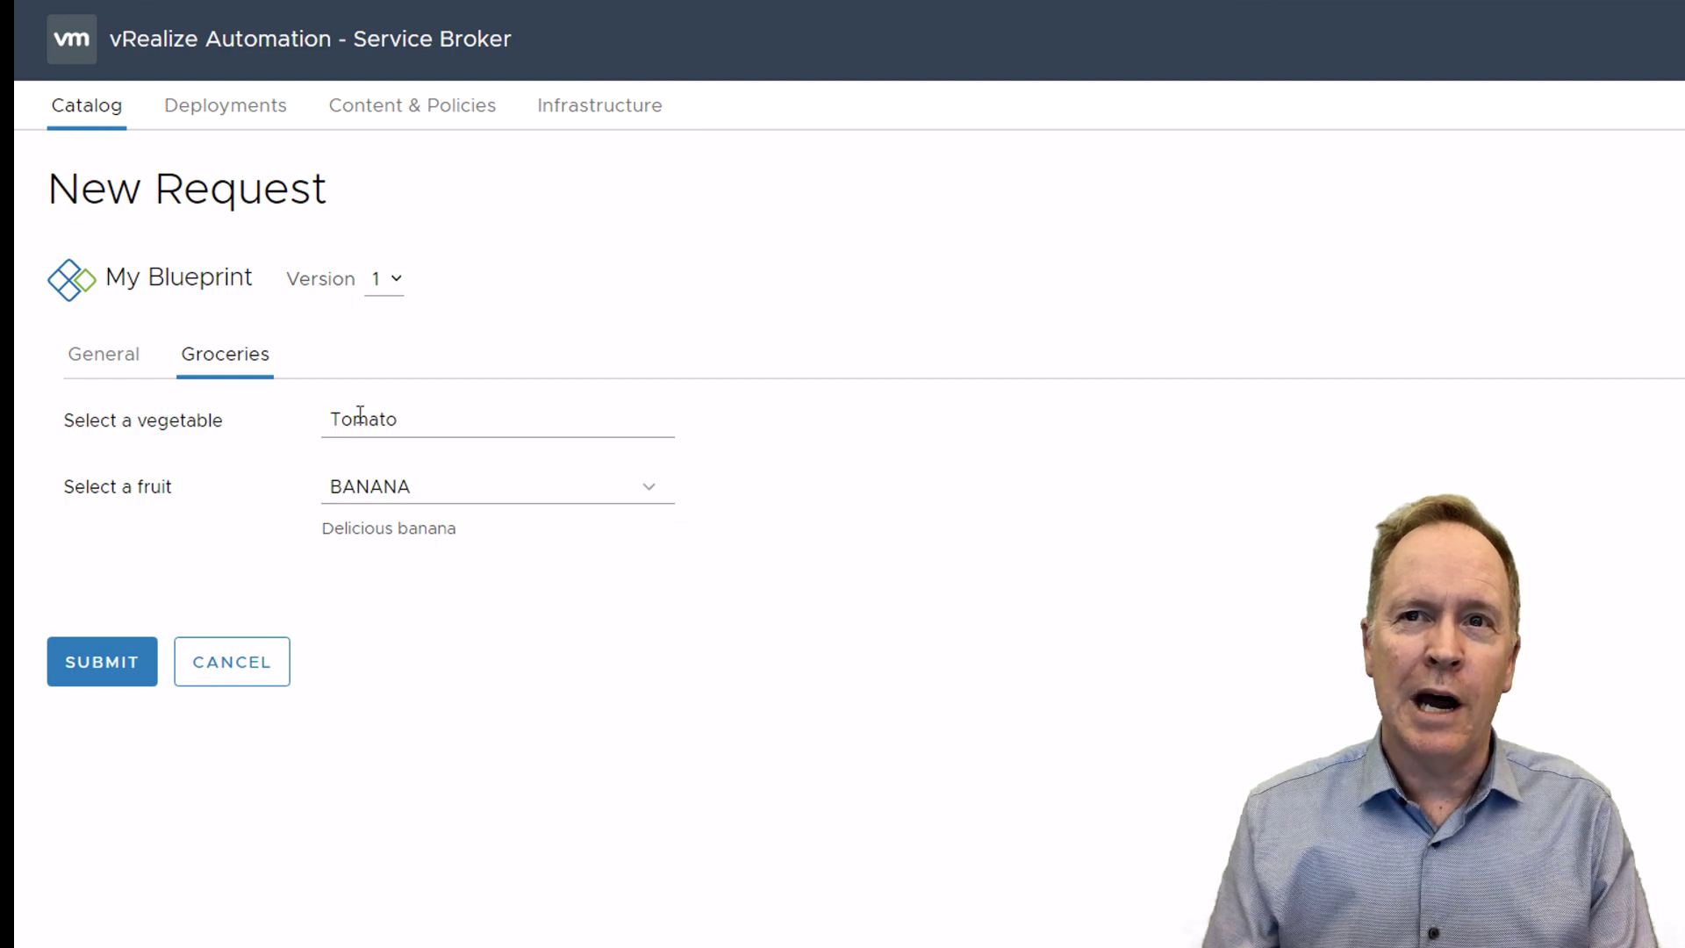
- Replace the default vegetable in the request with Potato, and cancel the request
click(418, 416)
key(BackSpace)
key(BackSpace)
key(BackSpace)
key(BackSpace)
key(BackSpace)
key(BackSpace)
text(P)
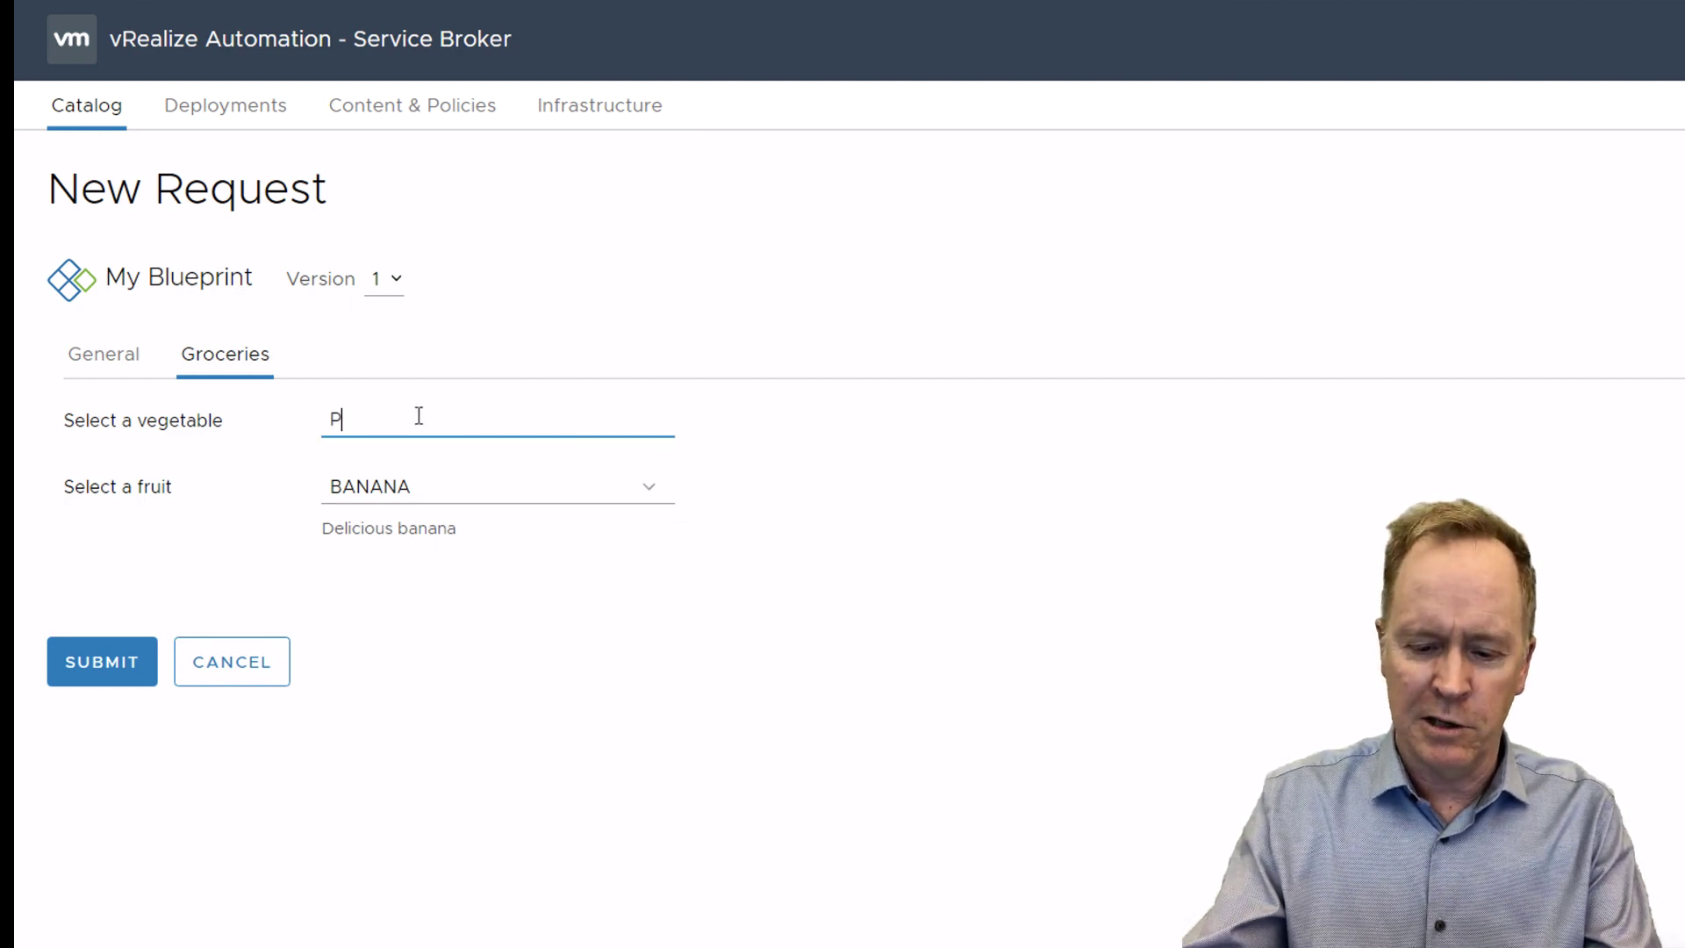
text(otato)
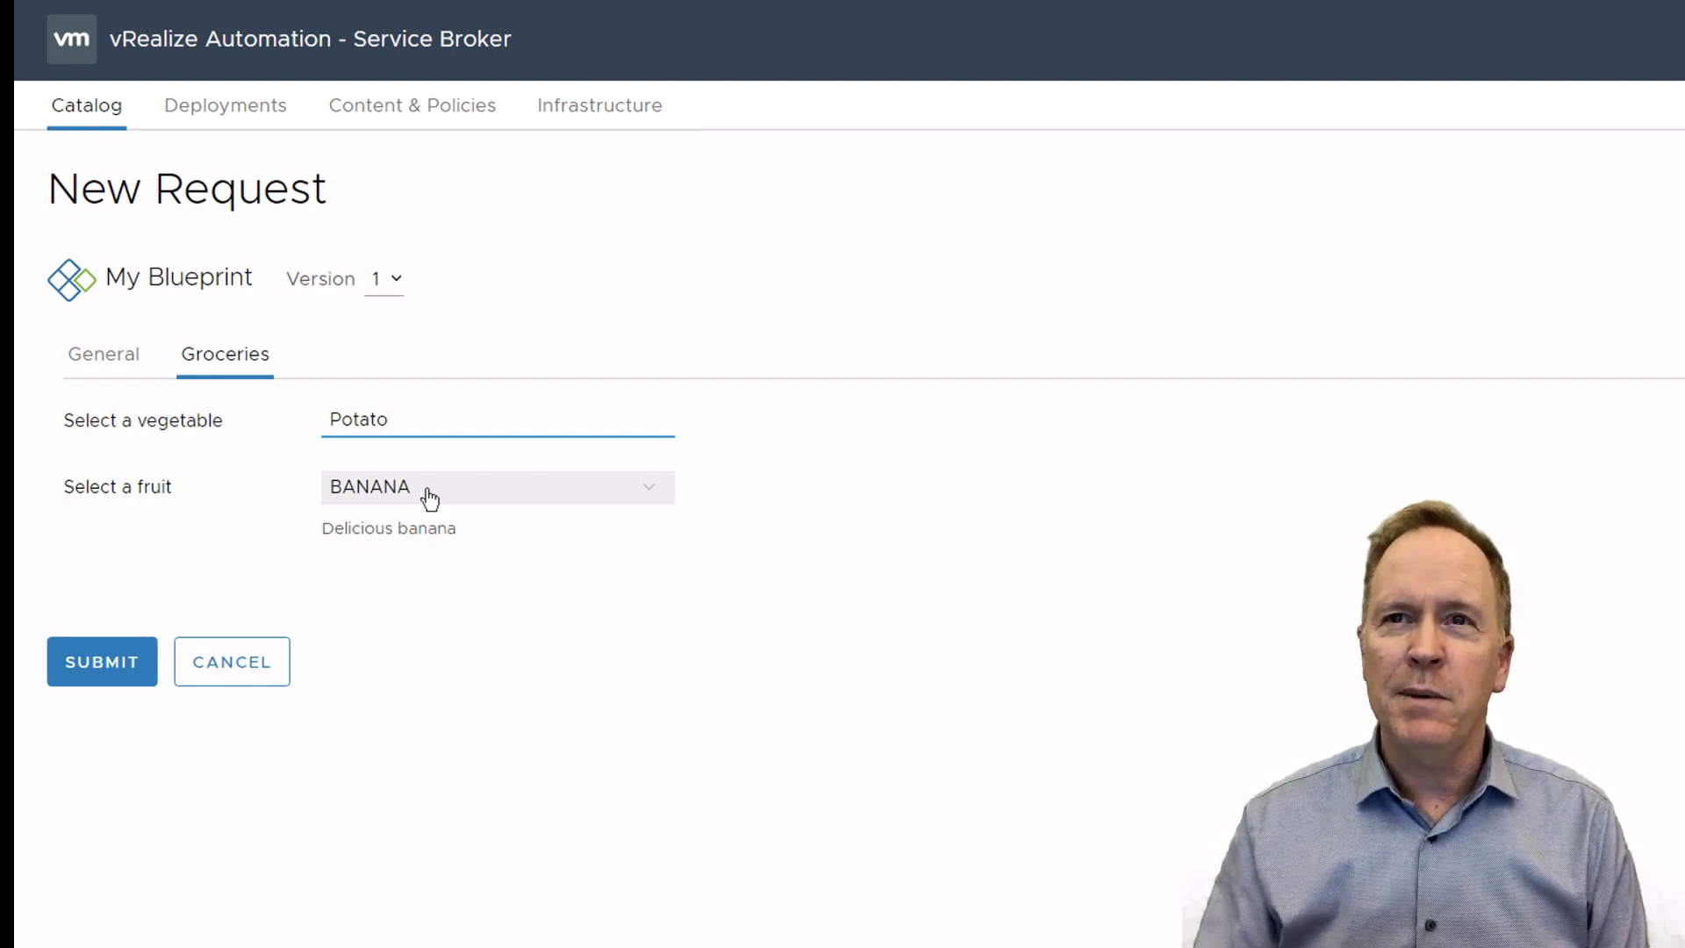
click(248, 669)
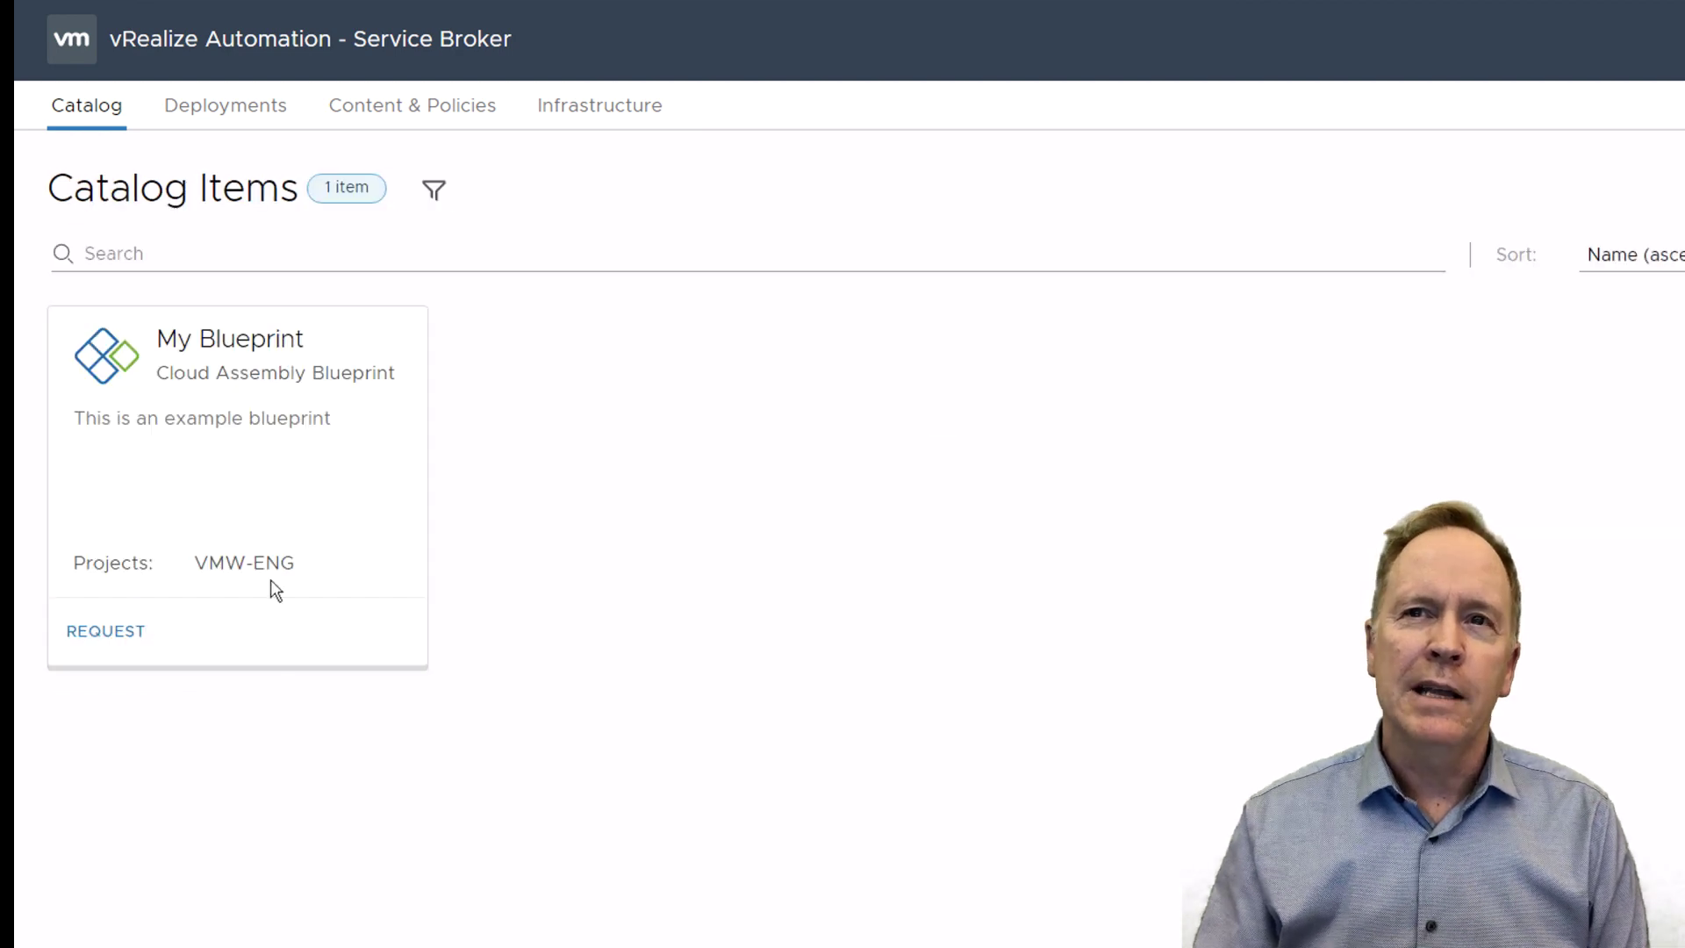
- Return to the content list and open the custom request form of My Blueprint for editing
click(409, 113)
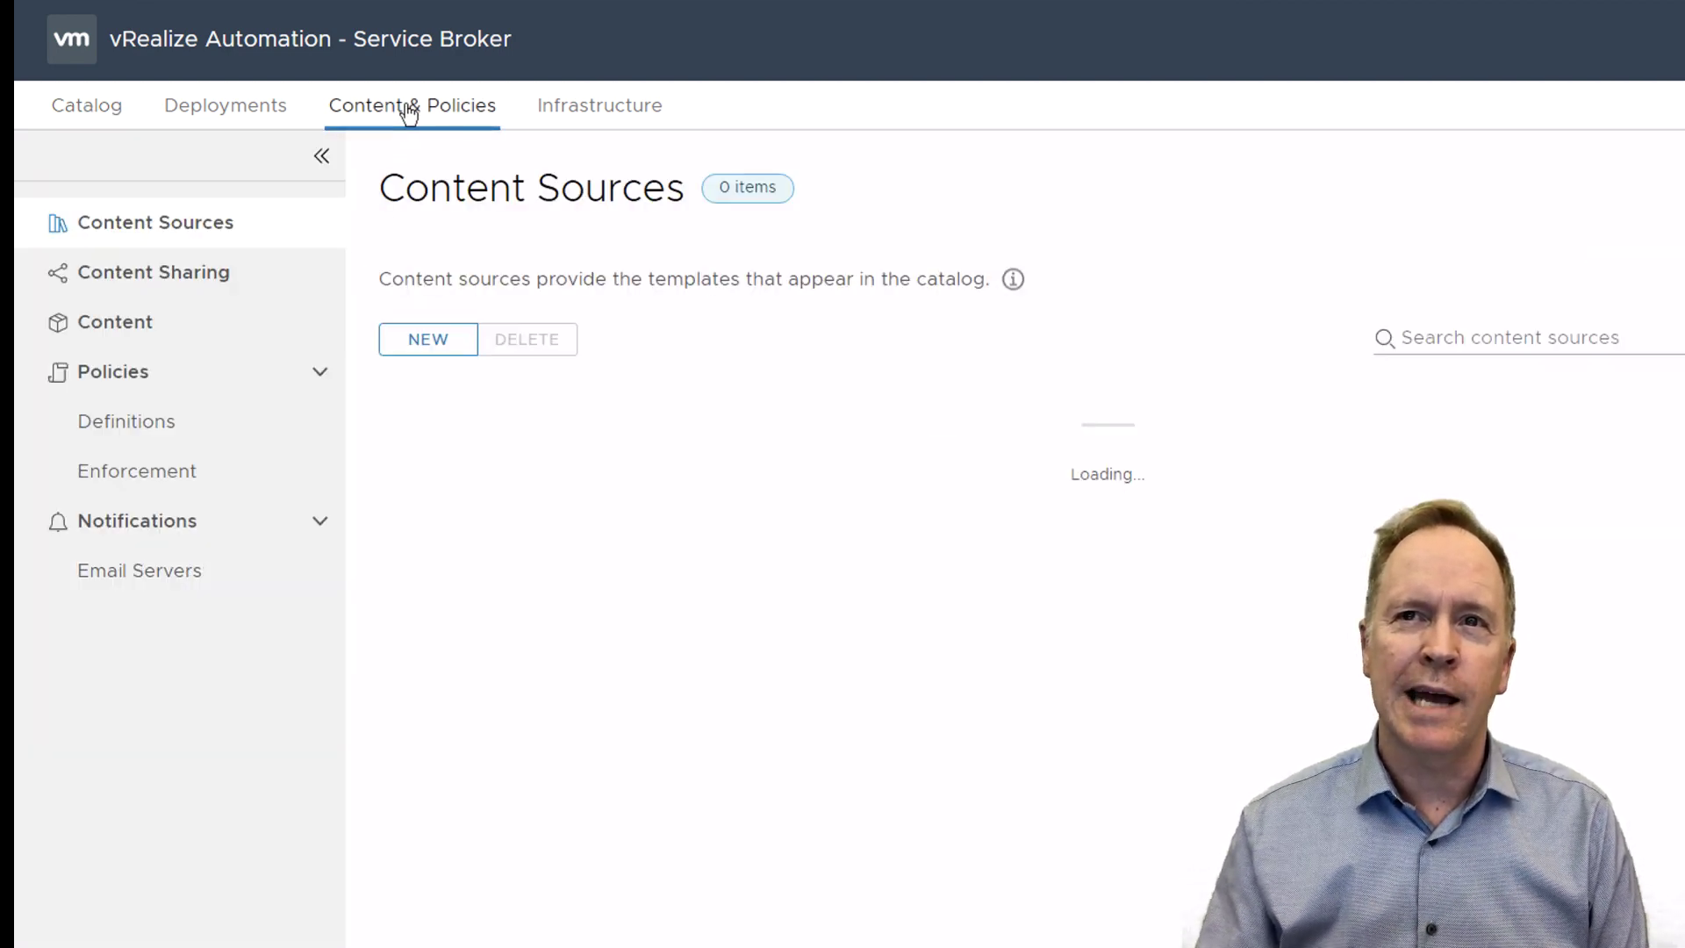
click(142, 339)
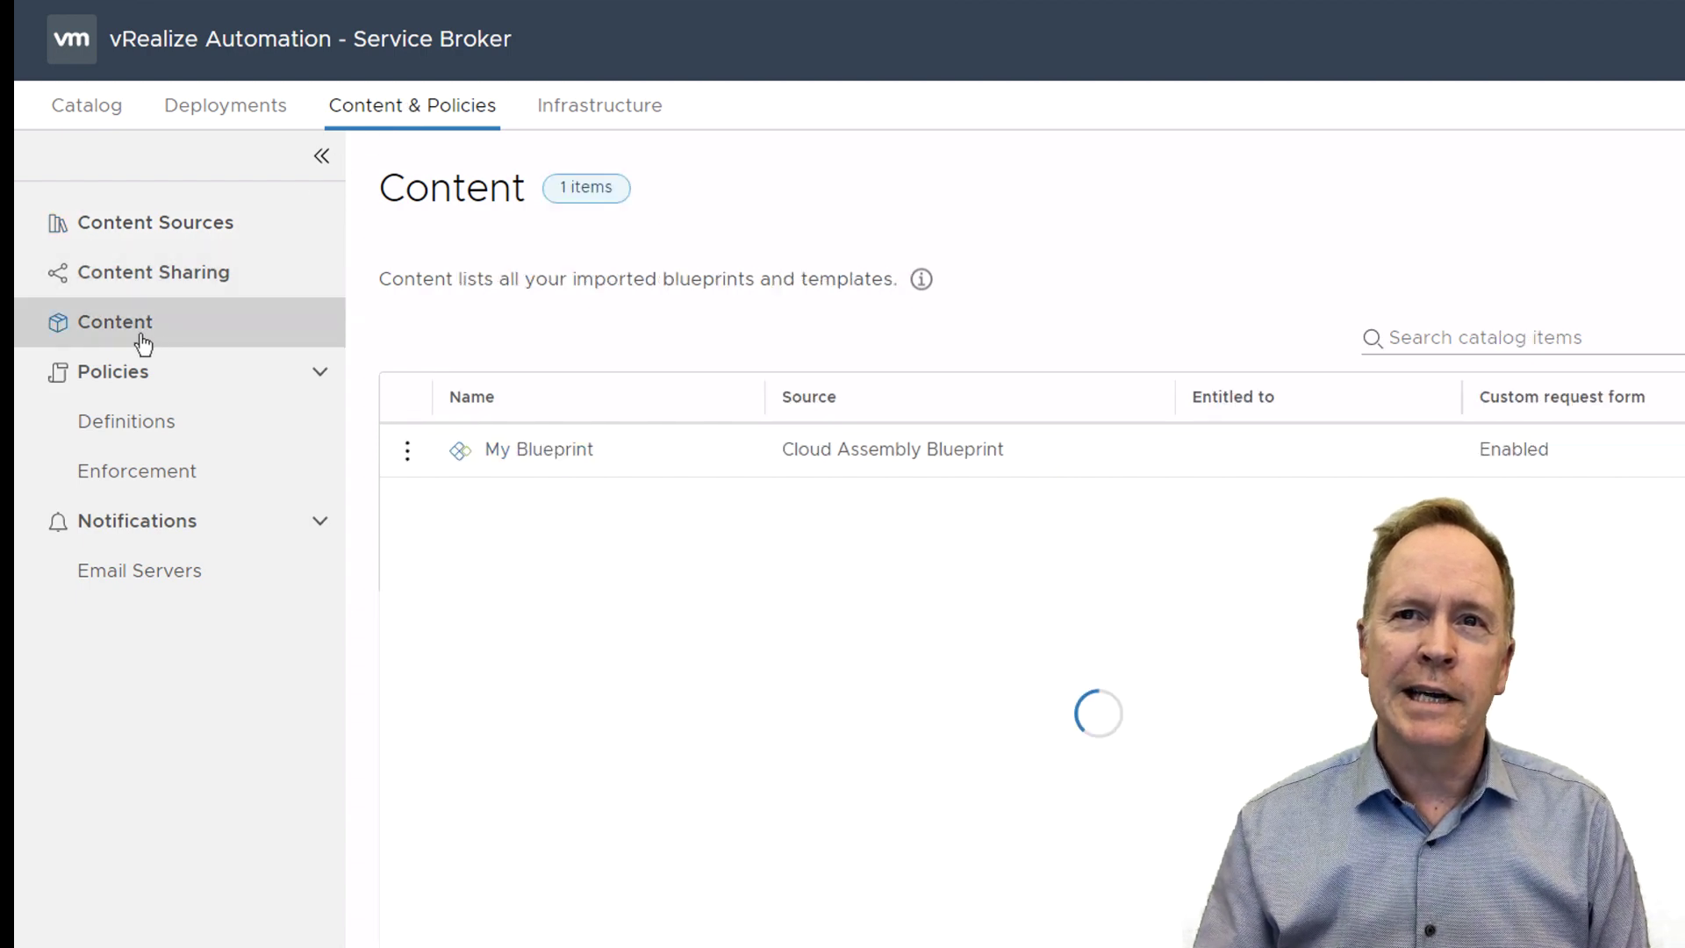
click(409, 455)
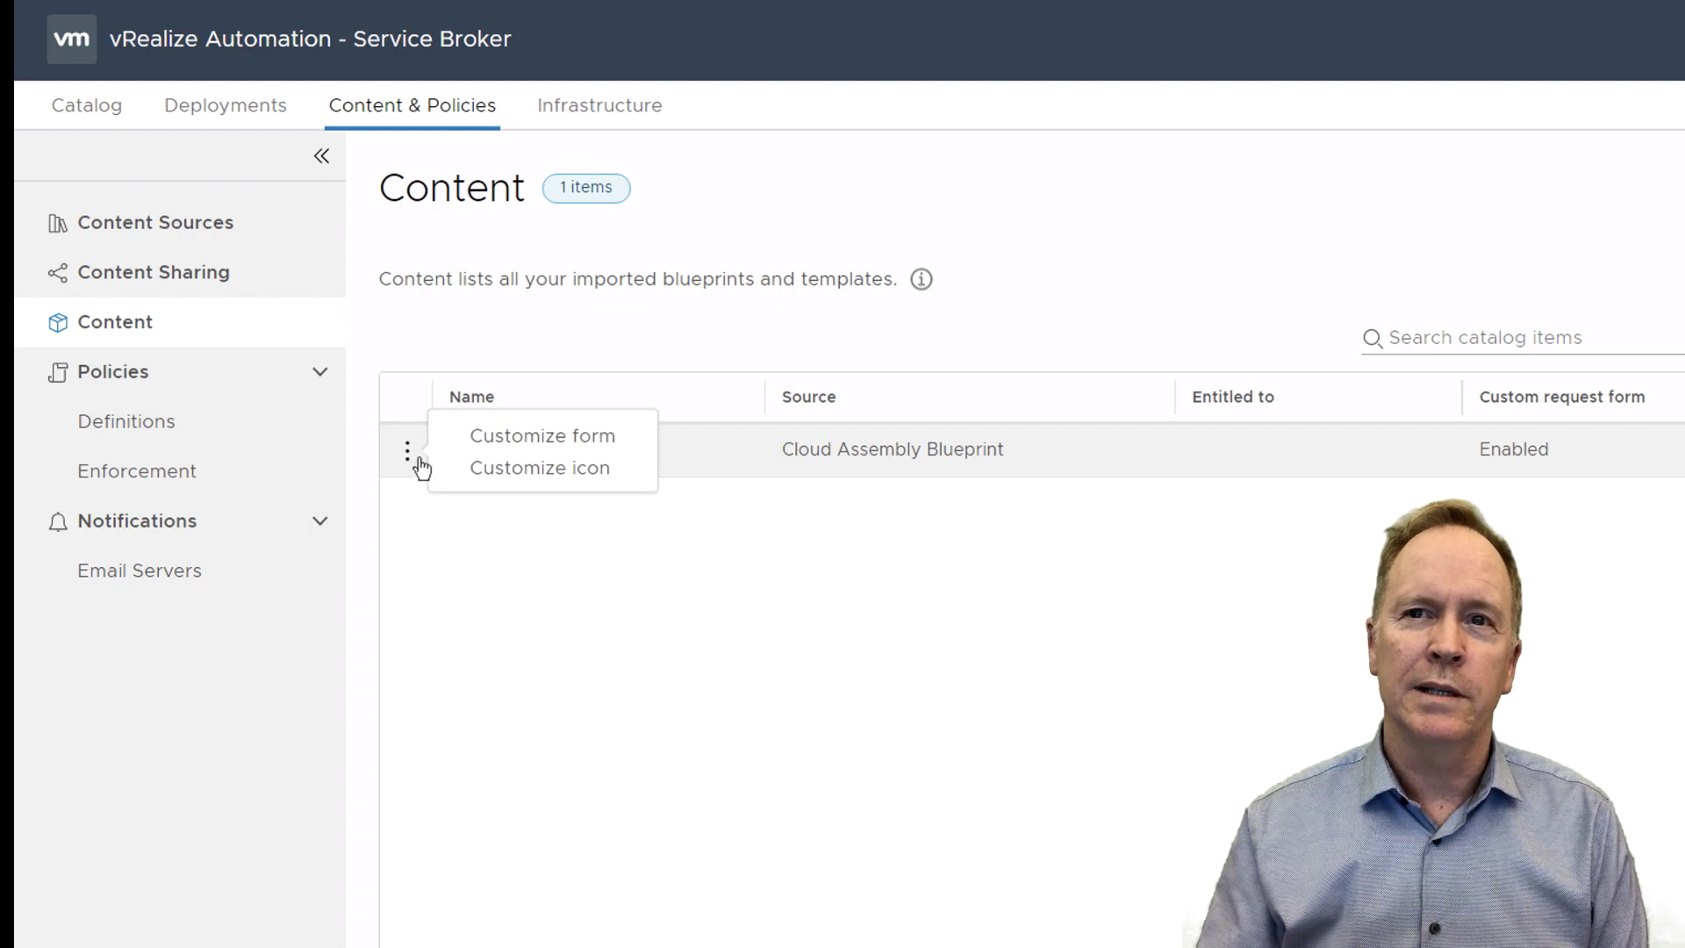
click(493, 443)
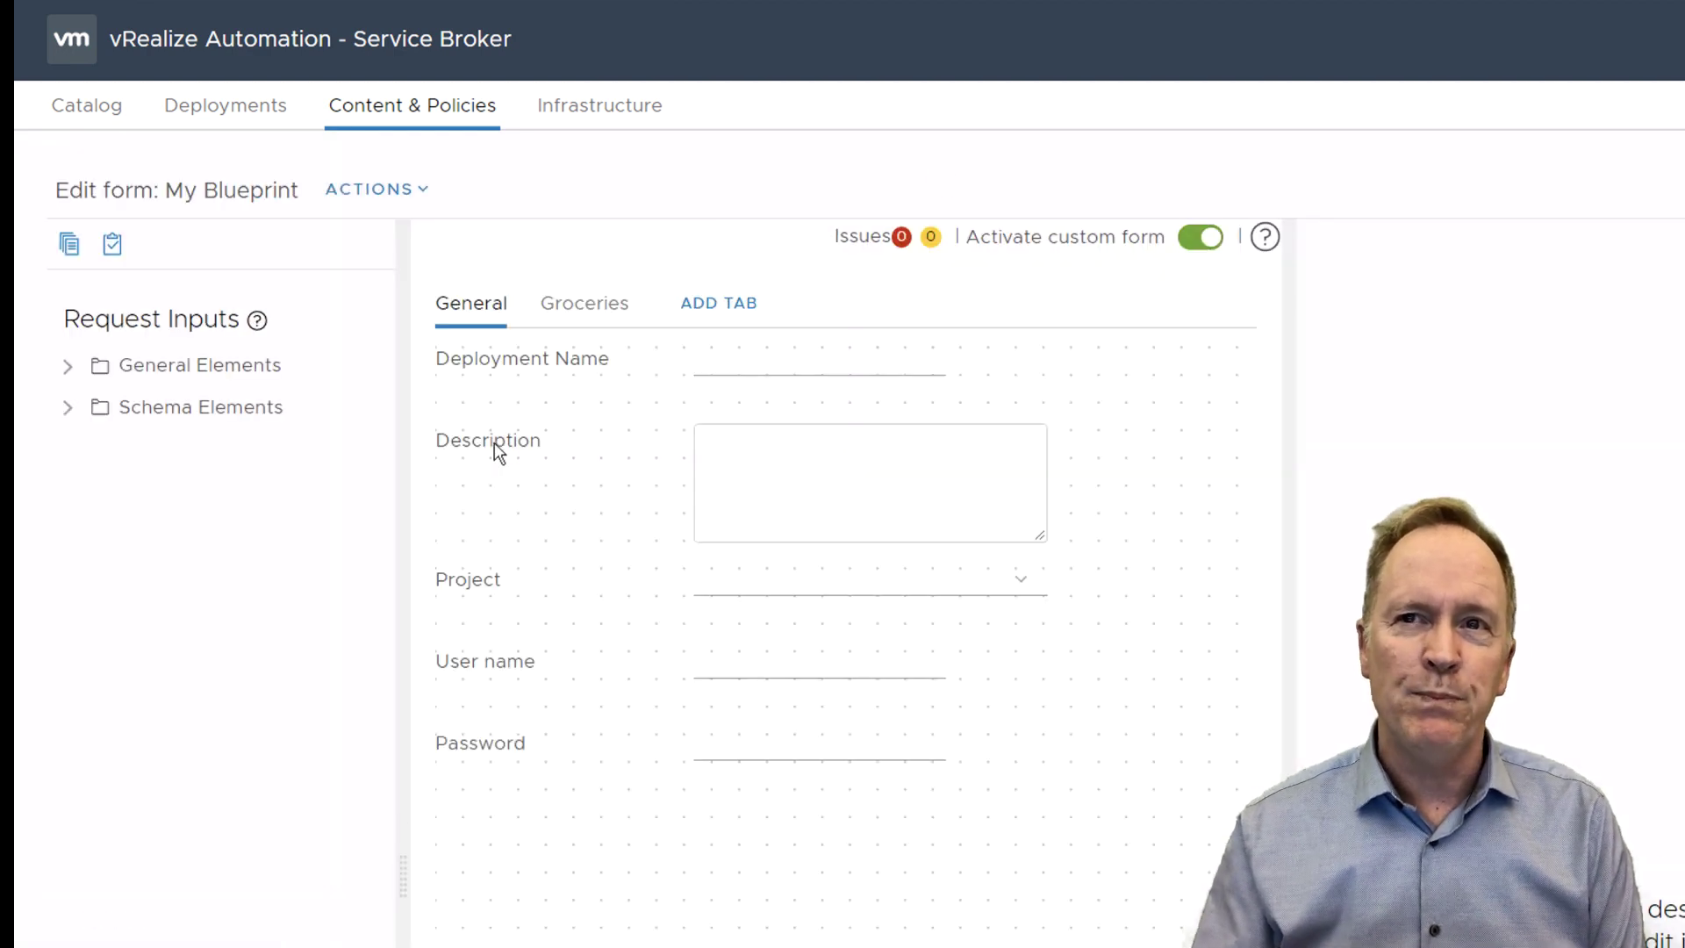
- Open the value source choices in the value options of the "Select a fruit" dropdown on the Groceries page
click(588, 314)
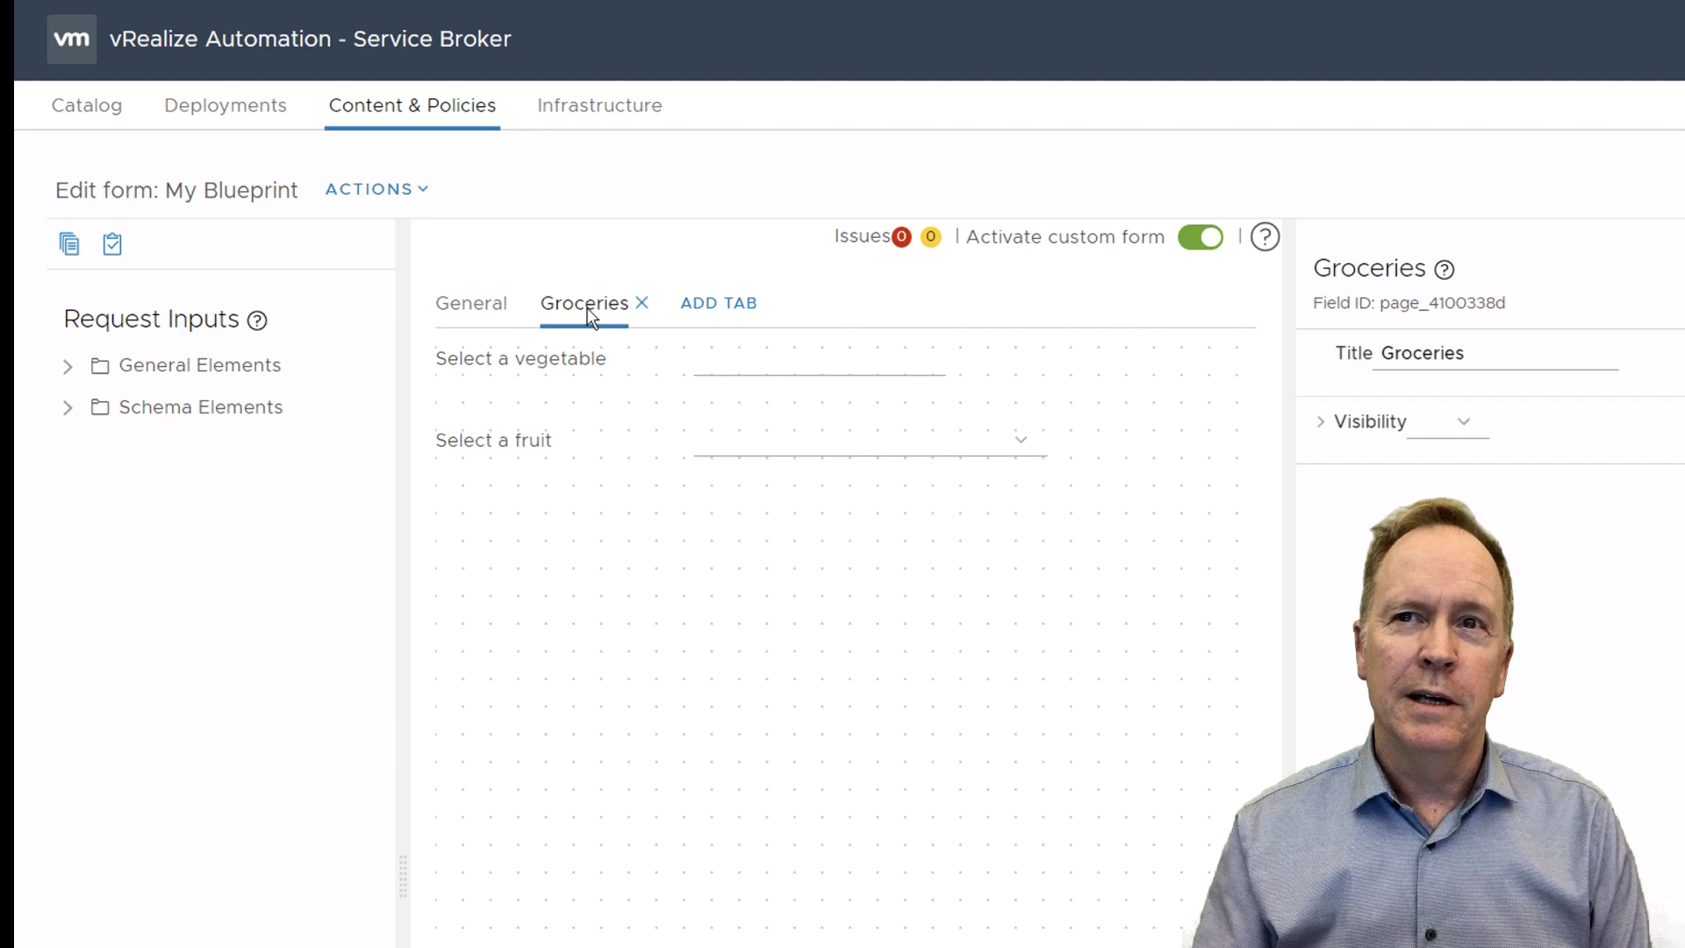
click(551, 441)
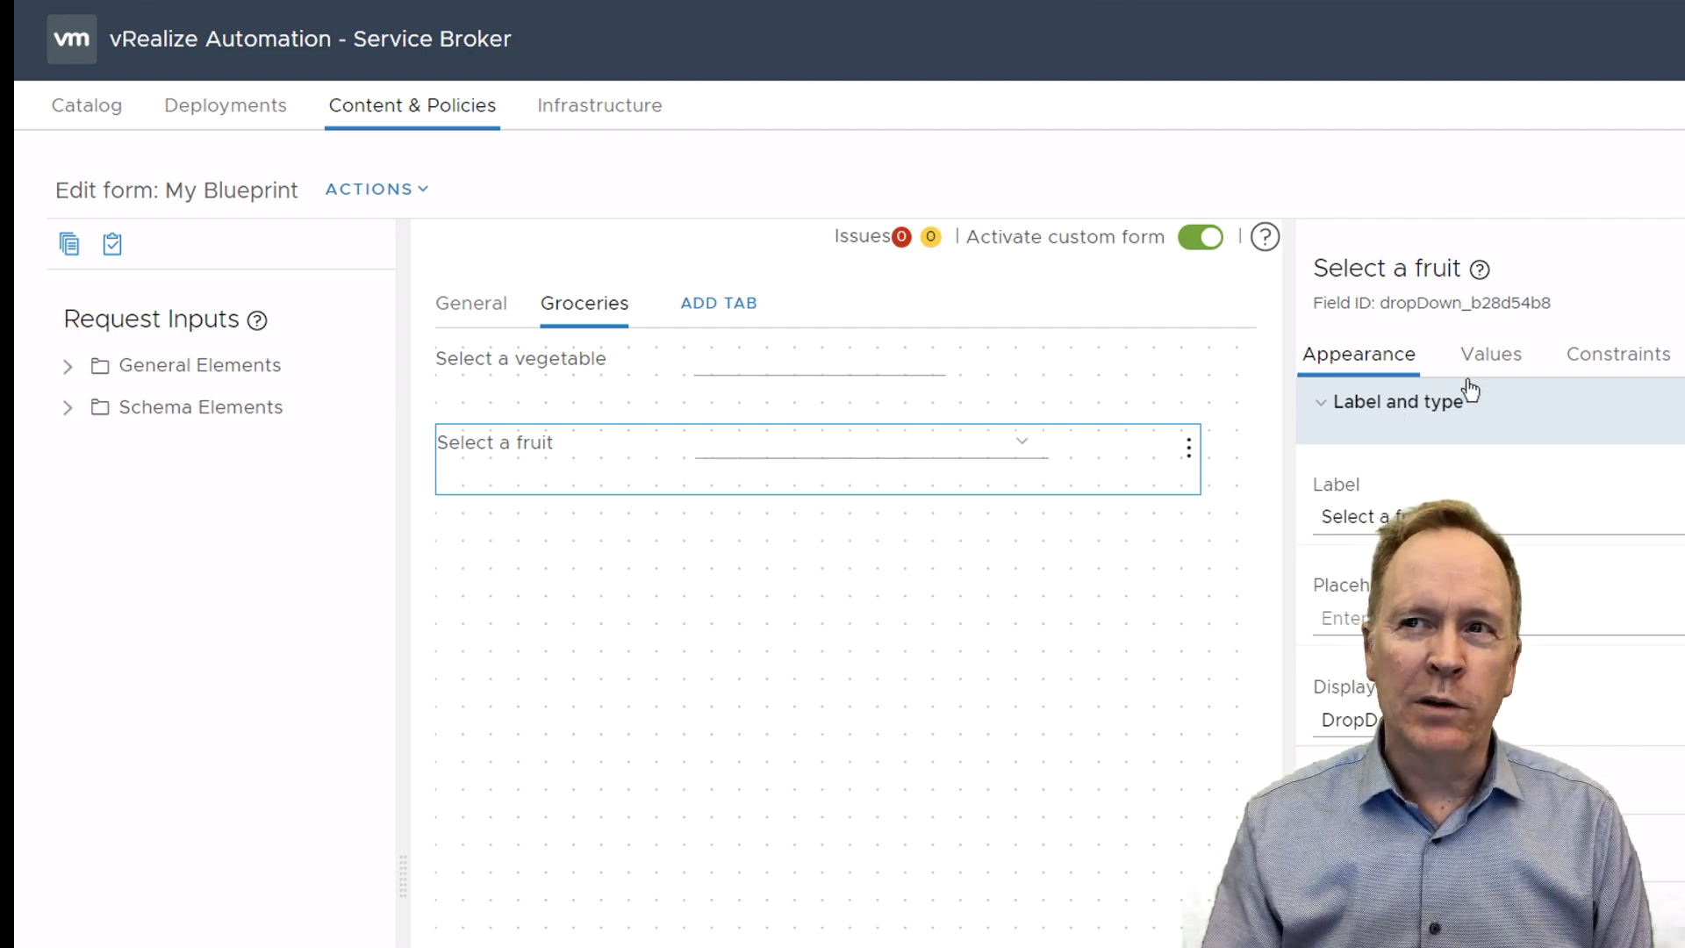
click(1497, 372)
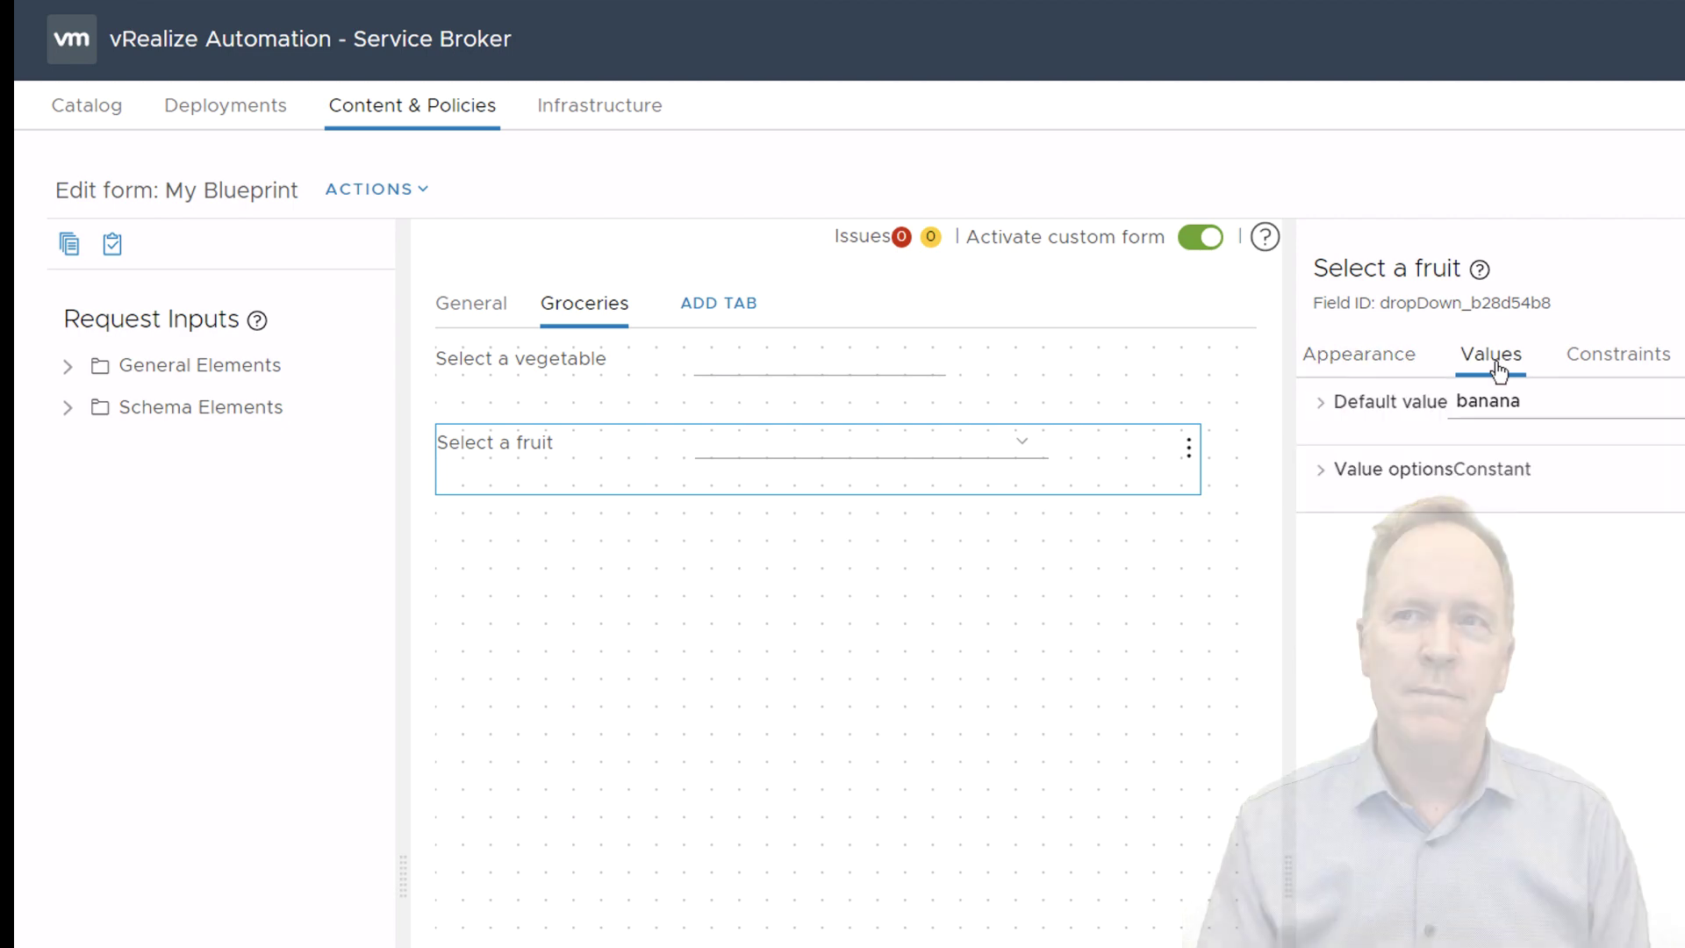
click(1439, 470)
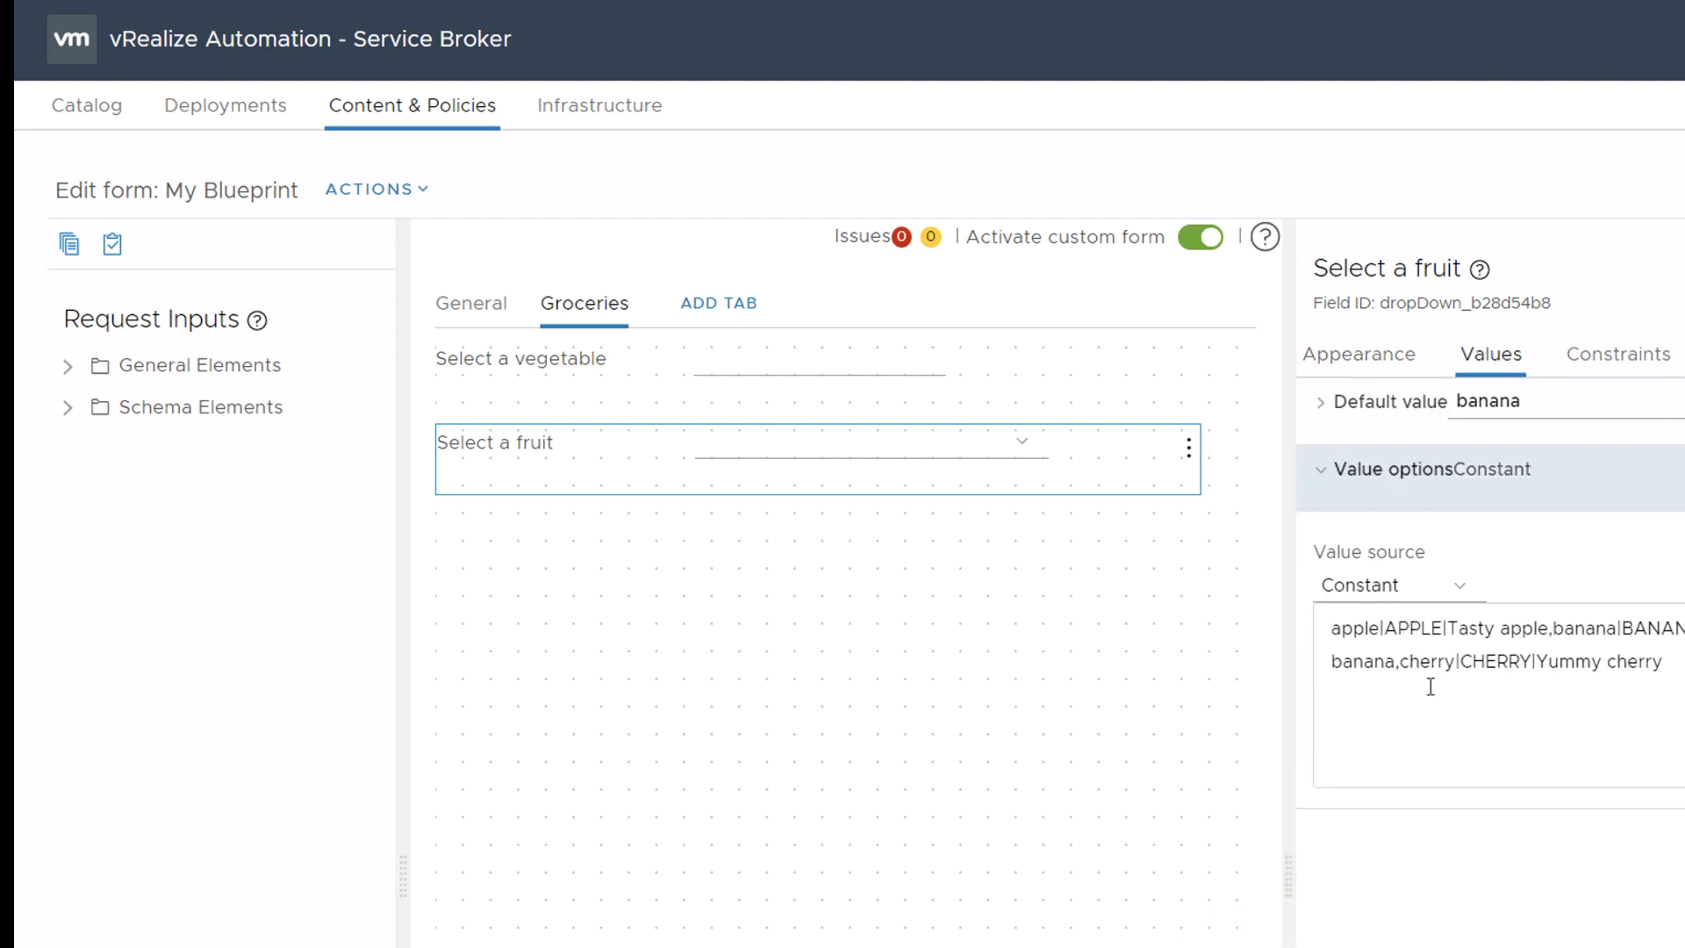
click(1409, 591)
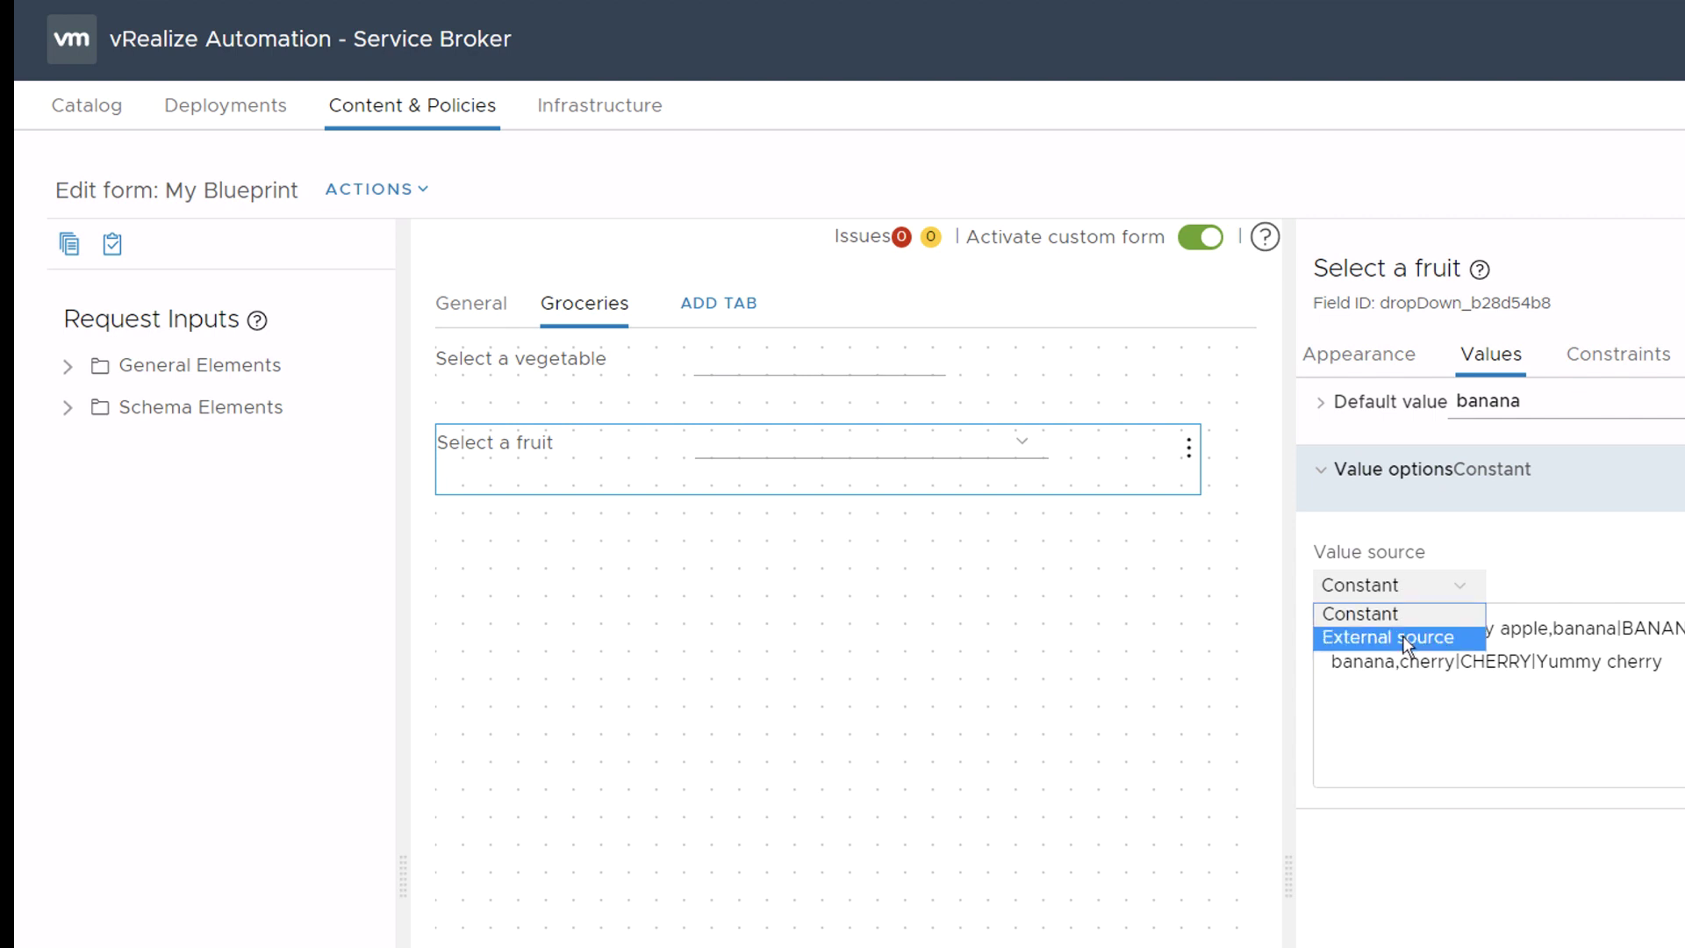